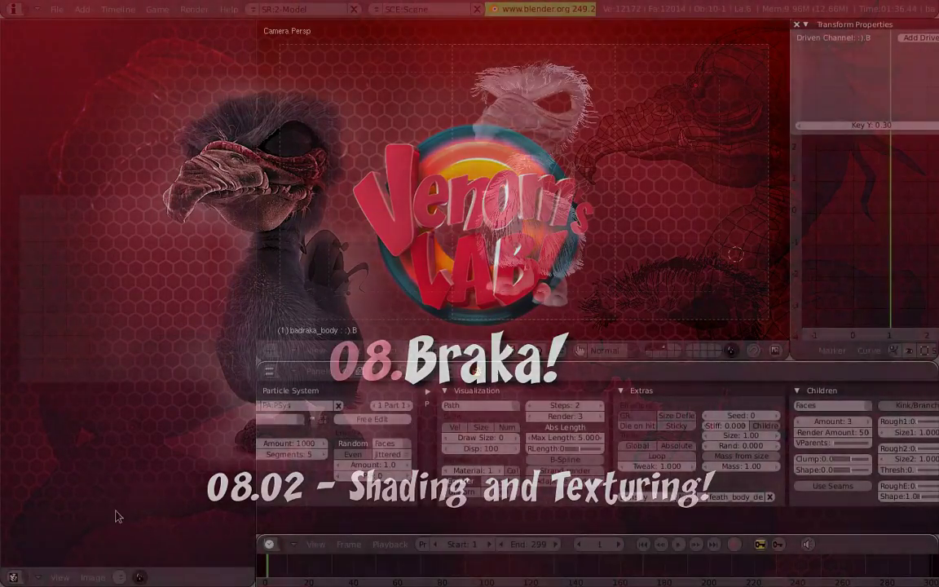
Step: Examine the rendered character's fur up close on the body, wing area and neck, ending with the whole image in view
{"action": "left_click", "coordinate": [149, 492]}
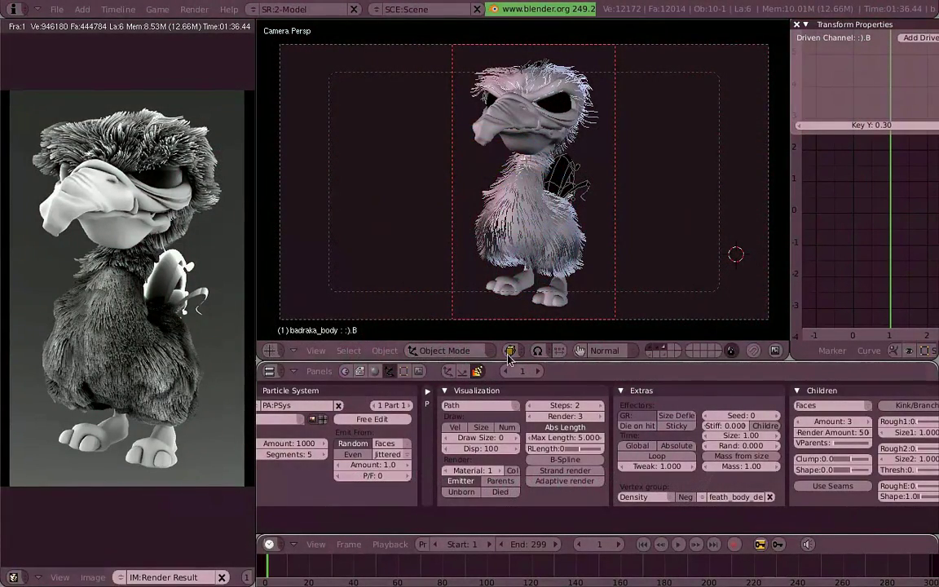
{"action": "scroll", "coordinate": [130, 273], "scroll_direction": "up", "scroll_amount": 5}
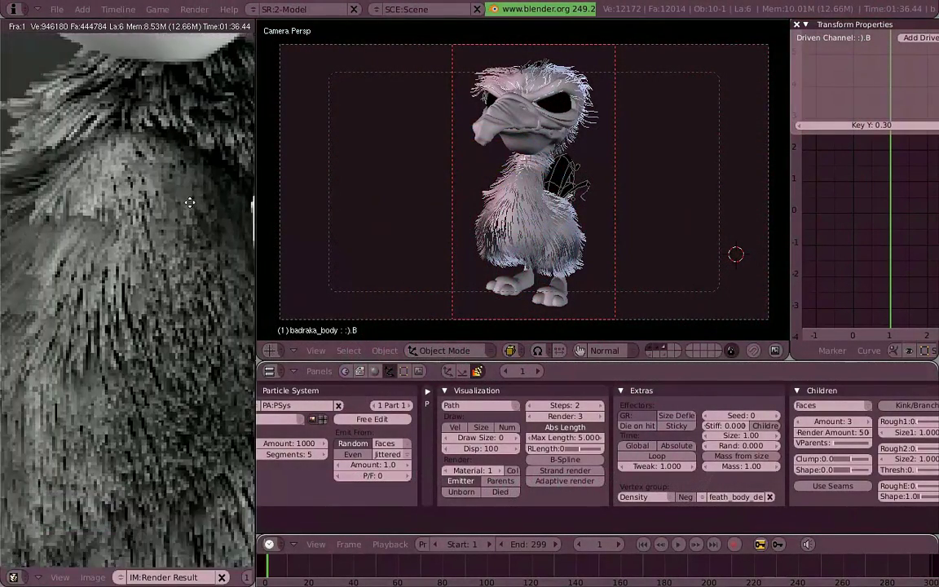
{"action": "middle_click_drag", "start_coordinate": [187, 304], "coordinate": [106, 282]}
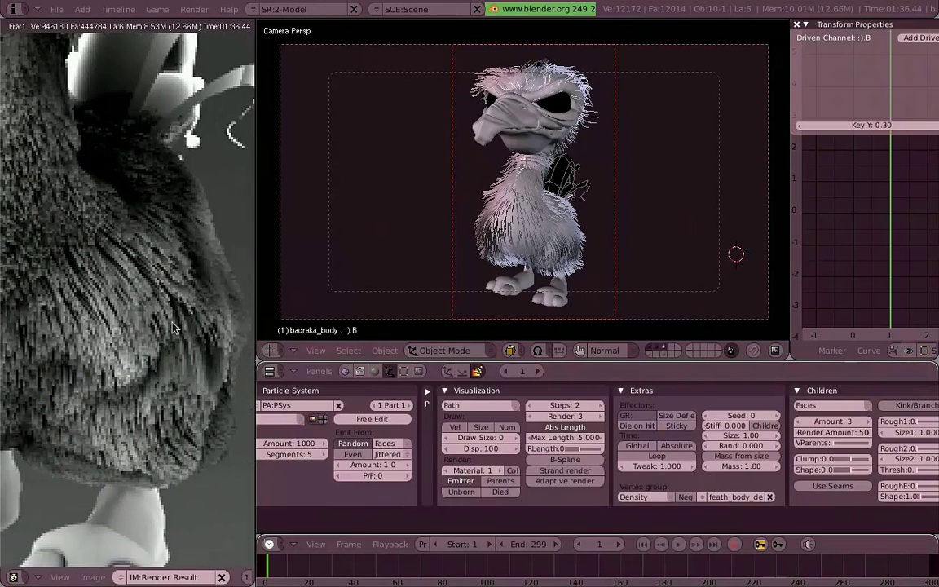
{"action": "middle_click_drag", "start_coordinate": [132, 179], "coordinate": [143, 427]}
{"action": "middle_click_drag", "start_coordinate": [56, 248], "coordinate": [72, 388]}
{"action": "scroll", "coordinate": [75, 311], "scroll_direction": "up", "scroll_amount": 2}
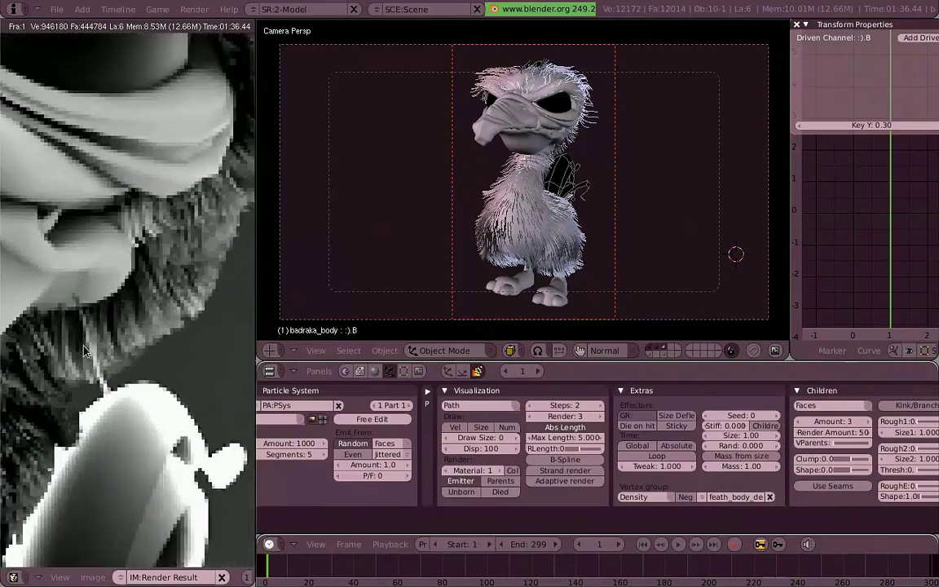
{"action": "scroll", "coordinate": [74, 280], "scroll_direction": "down", "scroll_amount": 2}
{"action": "middle_click_drag", "start_coordinate": [88, 245], "coordinate": [176, 352]}
{"action": "scroll", "coordinate": [165, 379], "scroll_direction": "down", "scroll_amount": 3}
{"action": "scroll", "coordinate": [171, 367], "scroll_direction": "down", "scroll_amount": 2}
{"action": "key", "text": "Home"}
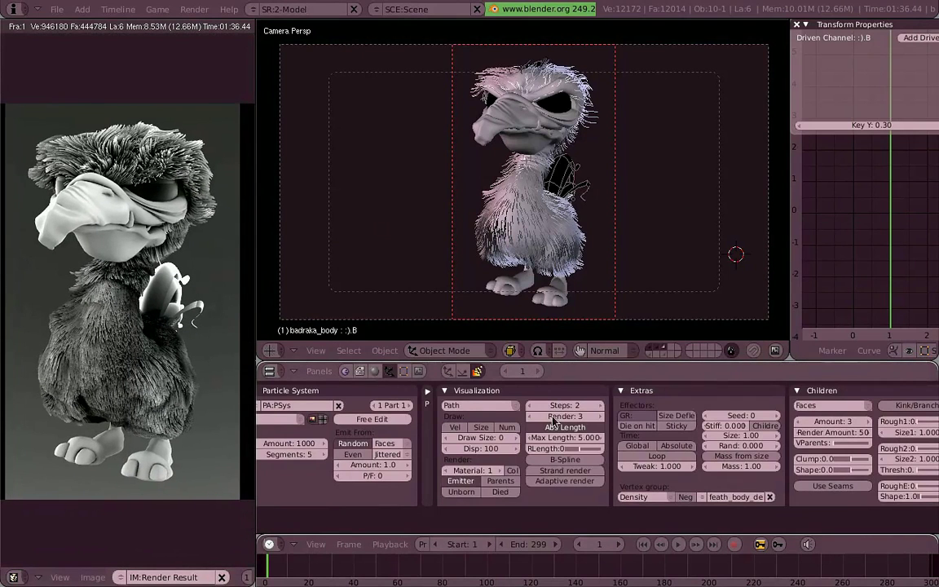
Step: Enable strand rendering for the body's particle system and render the scene again
{"action": "left_click", "coordinate": [539, 473]}
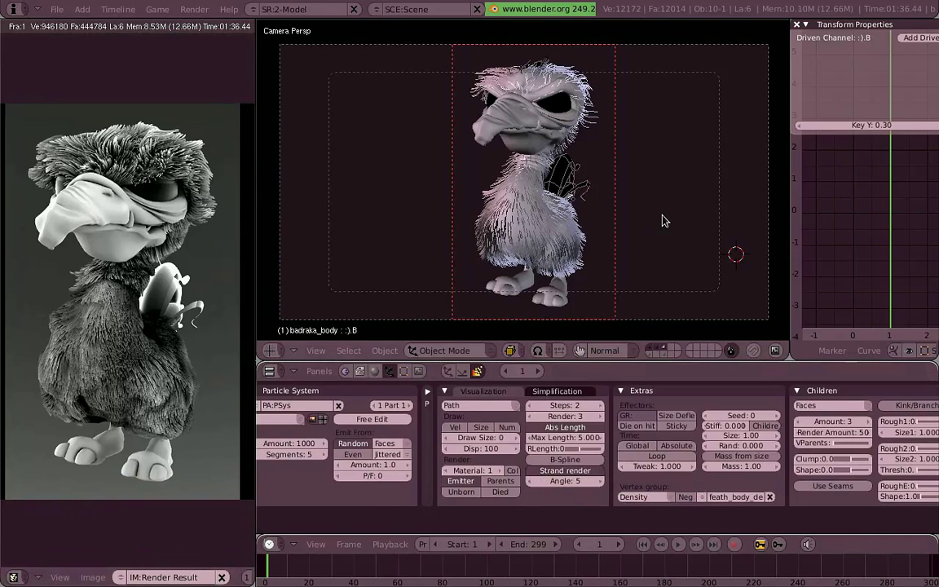
{"action": "key", "text": "F12"}
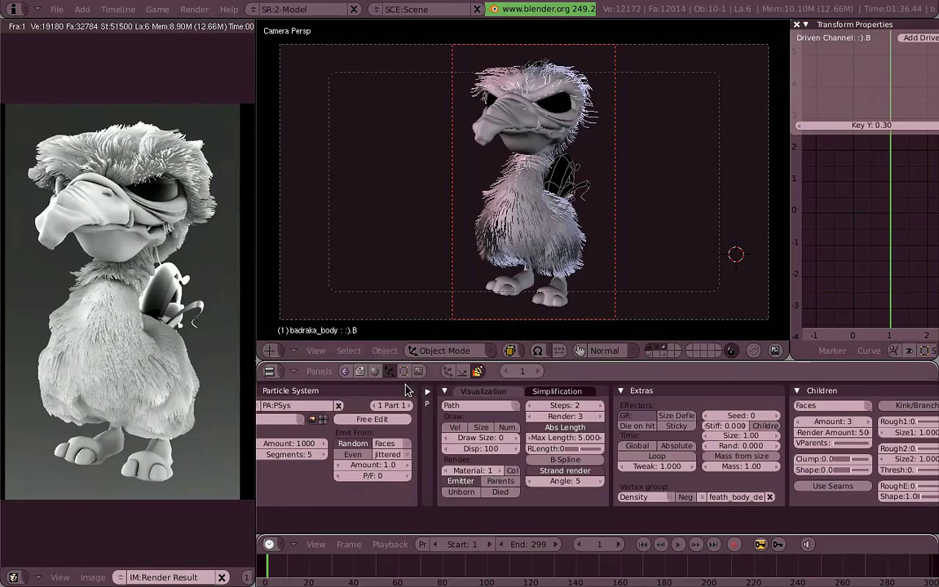
Step: Rename the body's existing material as braka_skin
{"action": "left_click", "coordinate": [500, 472]}
{"action": "mouse_move", "coordinate": [499, 471]}
{"action": "left_mouse_down"}
{"action": "mouse_move", "coordinate": [658, 474]}
{"action": "mouse_move", "coordinate": [486, 470]}
{"action": "left_mouse_up"}
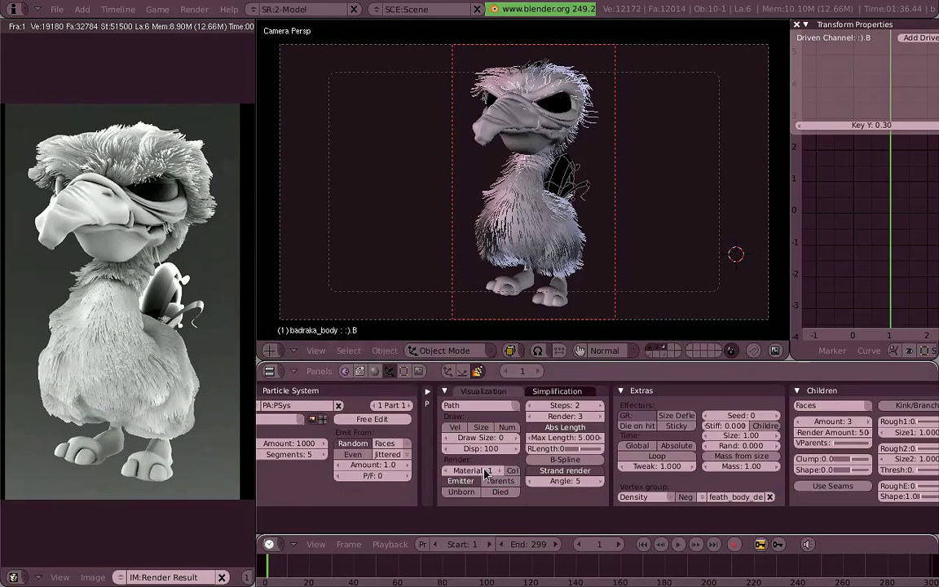
{"action": "left_click", "coordinate": [376, 373]}
{"action": "left_click", "coordinate": [499, 416]}
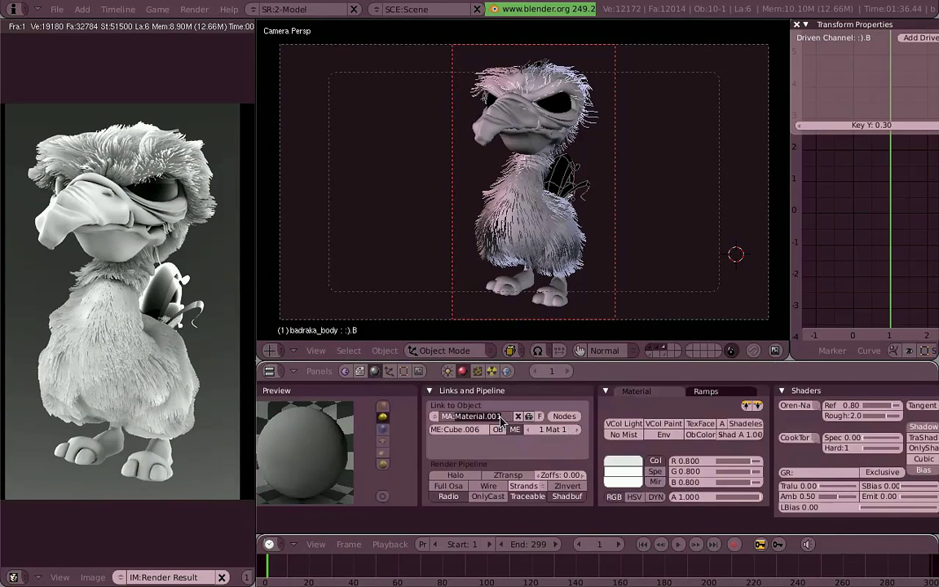
{"action": "type", "text": "fraka_skin"}
{"action": "key", "text": "Return"}
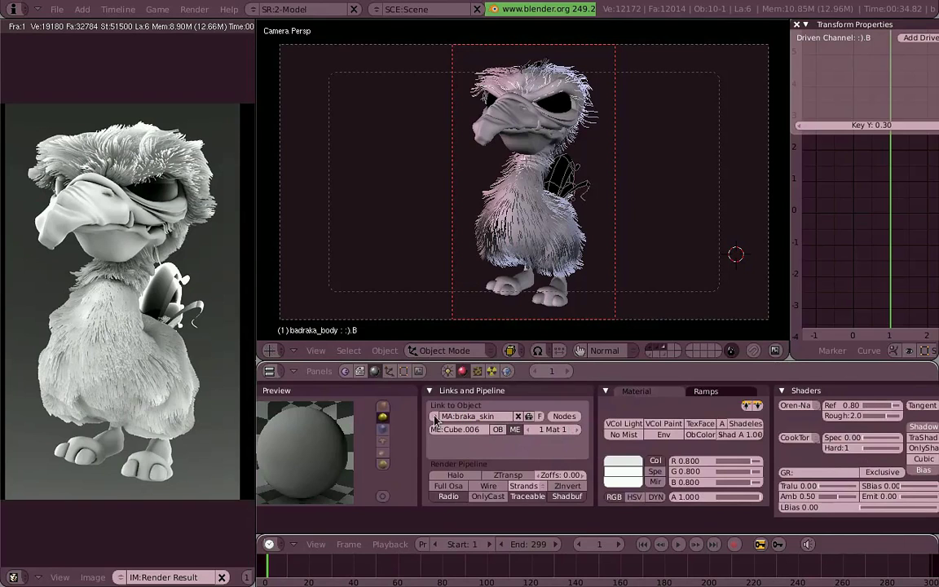
Step: Add a second material slot to the body mesh and name its material braka_hair
{"action": "left_click", "coordinate": [404, 371]}
{"action": "left_click", "coordinate": [349, 455]}
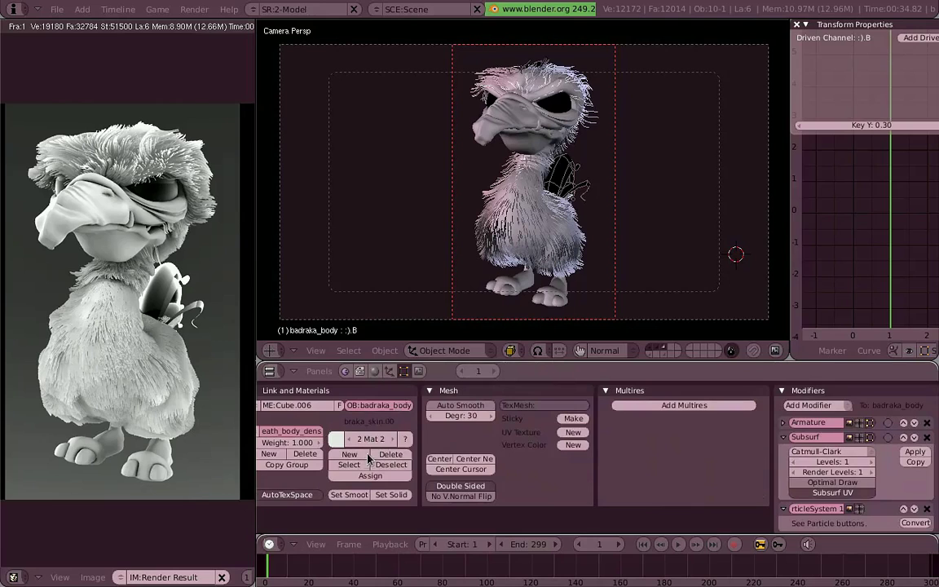
{"action": "left_click", "coordinate": [374, 371]}
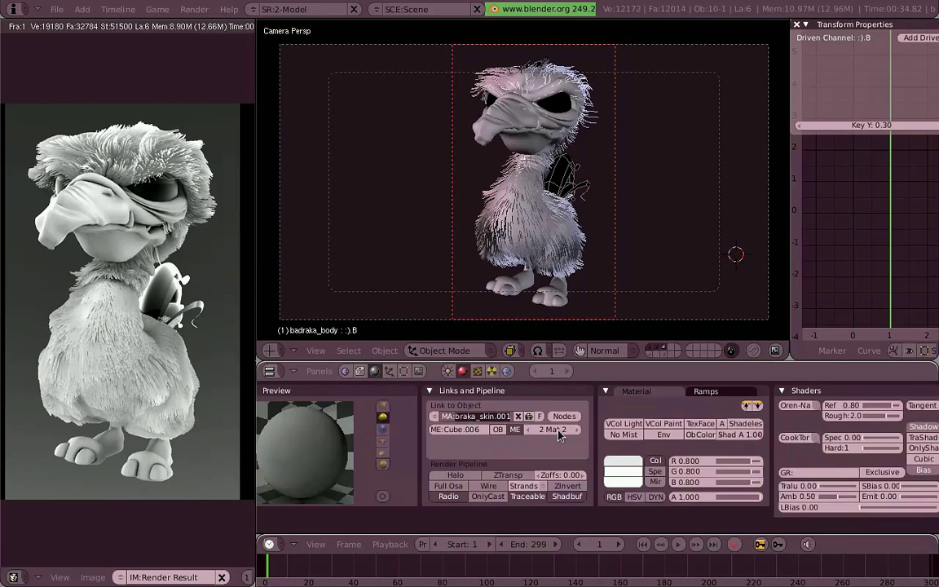
{"action": "key", "text": "BackSpace"}
{"action": "type", "text": "braka_hair"}
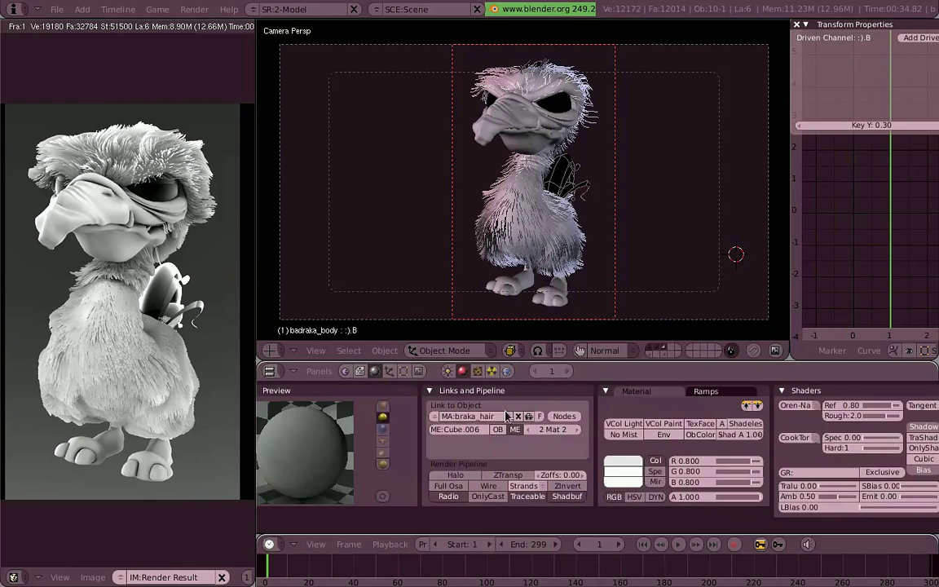
Step: Set the braka_hair material's base colour to dark blue-grey, R 0.212, G 0.246, B 0.304
{"action": "left_click", "coordinate": [641, 461]}
{"action": "left_click_drag", "start_coordinate": [658, 427], "coordinate": [639, 379]}
{"action": "left_click", "coordinate": [681, 450]}
{"action": "left_click_drag", "start_coordinate": [677, 450], "coordinate": [663, 450]}
{"action": "left_click", "coordinate": [634, 409]}
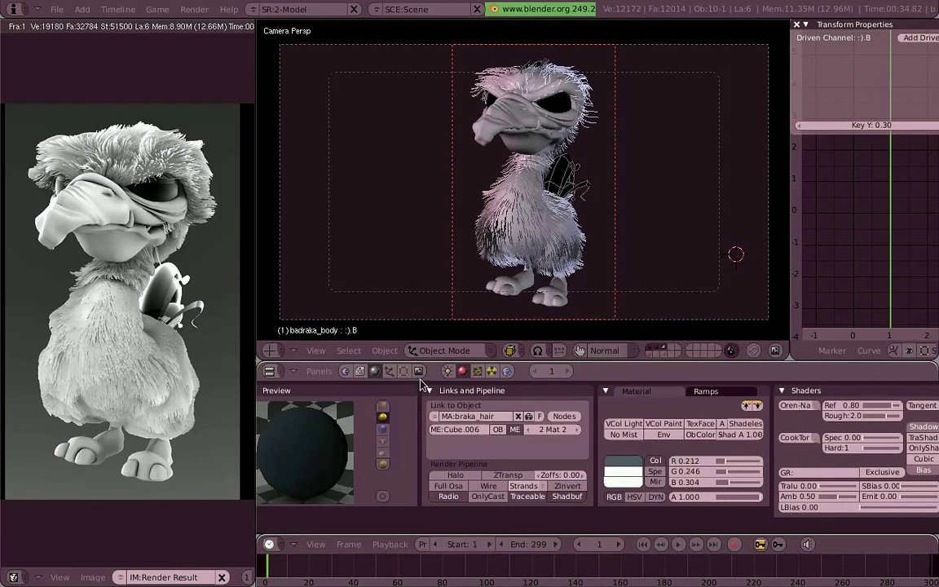
Step: Set the particle system's render material to 2 and check the hair on the body in the camera view
{"action": "left_click", "coordinate": [391, 372]}
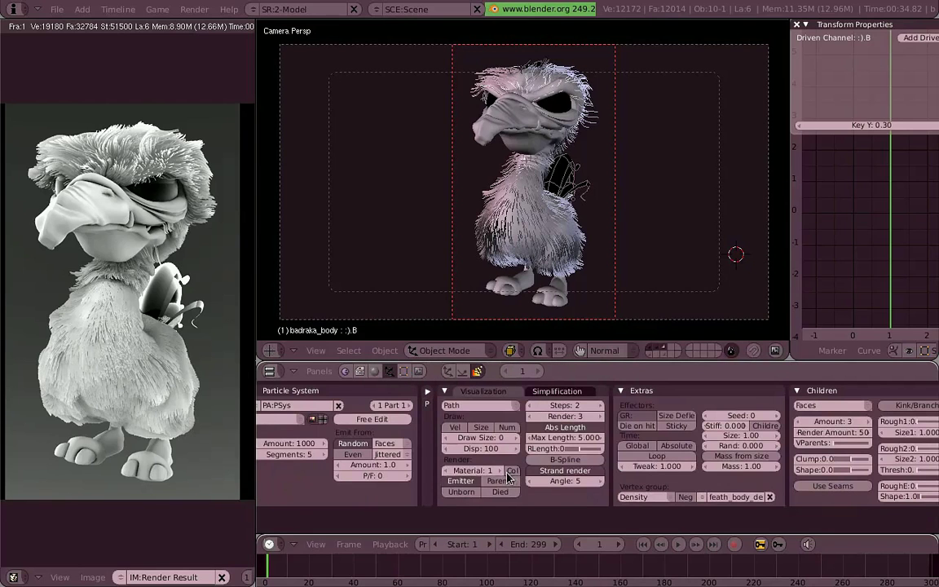
{"action": "left_click", "coordinate": [499, 471]}
{"action": "scroll", "coordinate": [628, 257], "scroll_direction": "up", "scroll_amount": 4}
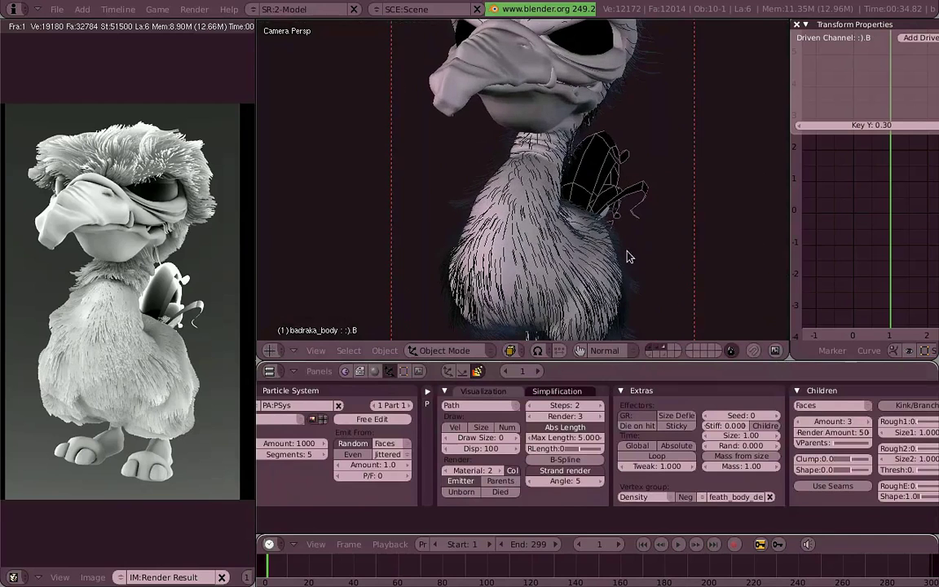
{"action": "scroll", "coordinate": [628, 256], "scroll_direction": "down", "scroll_amount": 1}
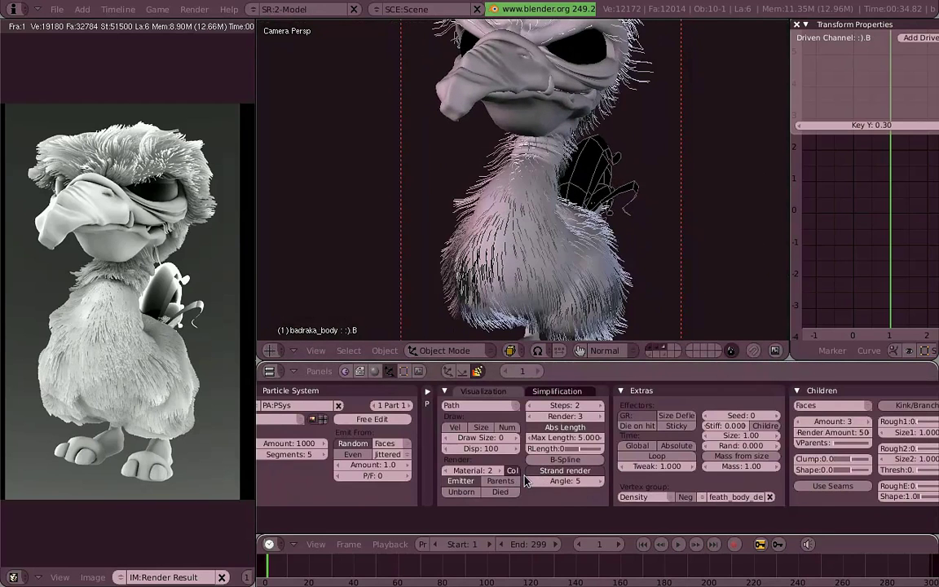
{"action": "scroll", "coordinate": [643, 236], "scroll_direction": "down", "scroll_amount": 2}
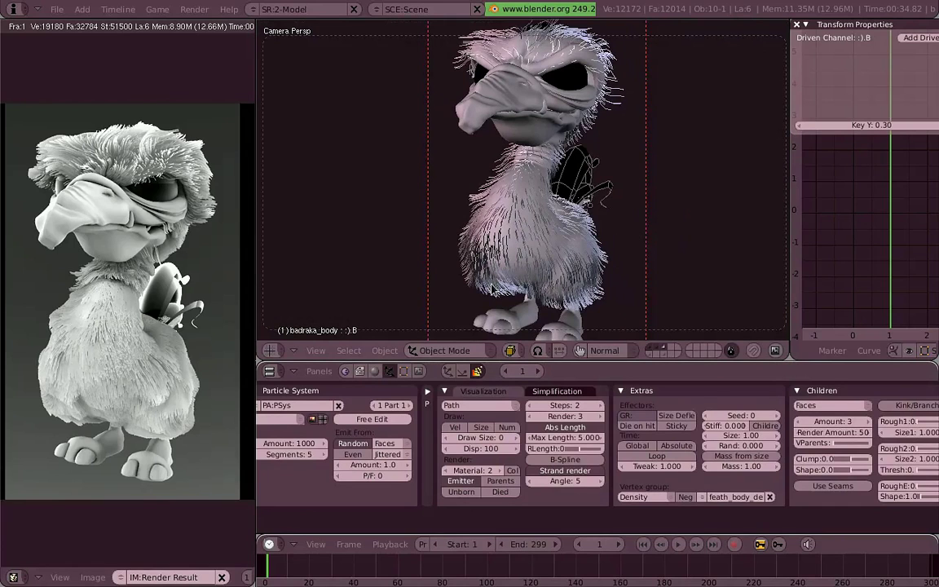
Step: Make room by collapsing the Links and Pipeline and Material settings, and add a new texture to the braka_hair material
{"action": "left_click", "coordinate": [376, 372]}
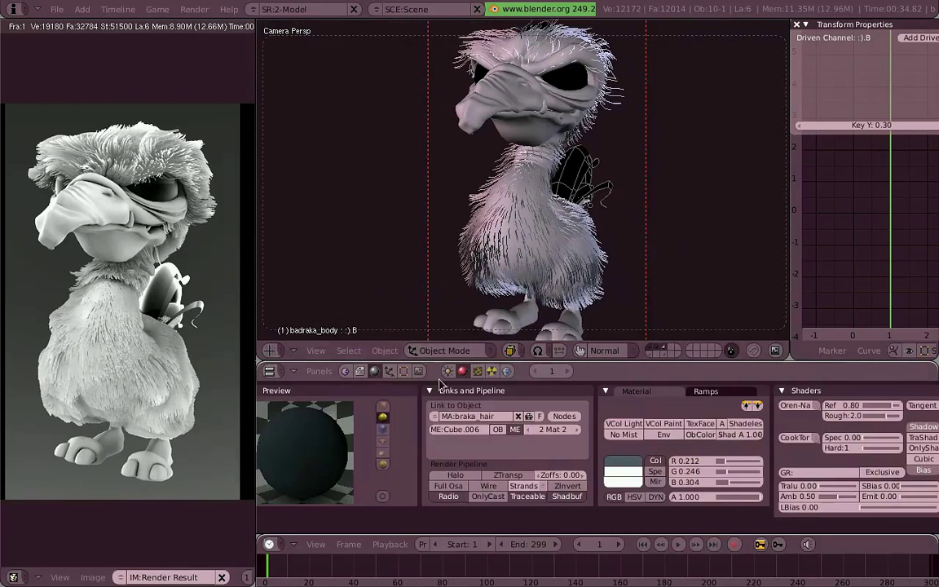
{"action": "left_click_drag", "start_coordinate": [446, 362], "coordinate": [449, 317]}
{"action": "middle_click_drag", "start_coordinate": [457, 375], "coordinate": [475, 358]}
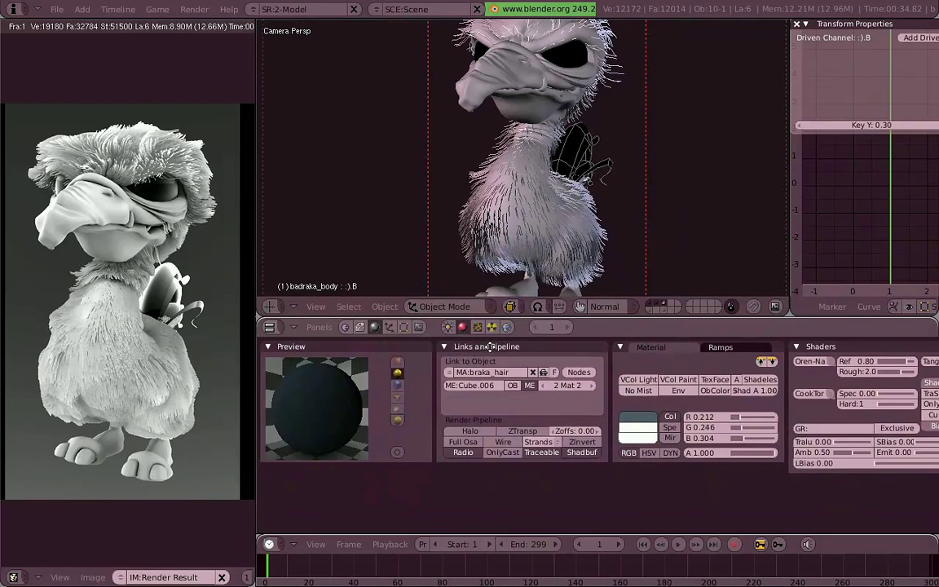
{"action": "left_click", "coordinate": [444, 349]}
{"action": "left_click", "coordinate": [458, 349]}
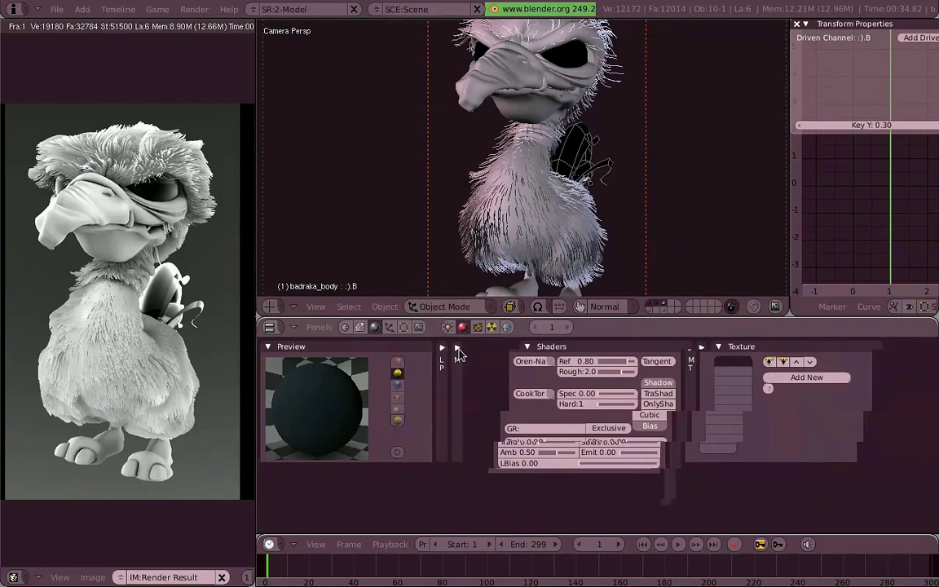
{"action": "left_click", "coordinate": [797, 378]}
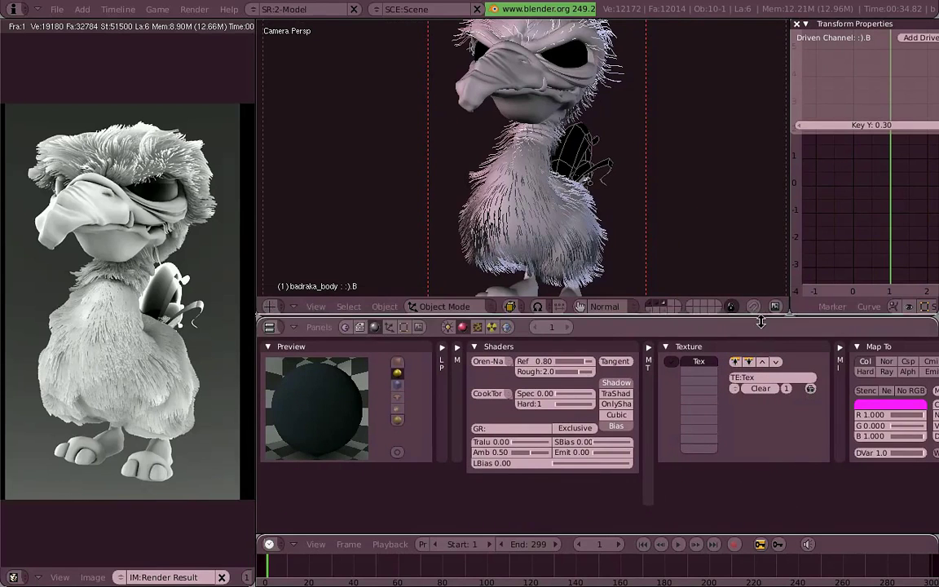
Step: Enlarge the buttons area and merge the timeline area into it
{"action": "left_click_drag", "start_coordinate": [760, 319], "coordinate": [757, 236]}
{"action": "mouse_move", "coordinate": [581, 351]}
{"action": "middle_mouse_down"}
{"action": "mouse_move", "coordinate": [580, 311]}
{"action": "mouse_move", "coordinate": [580, 334]}
{"action": "middle_mouse_up"}
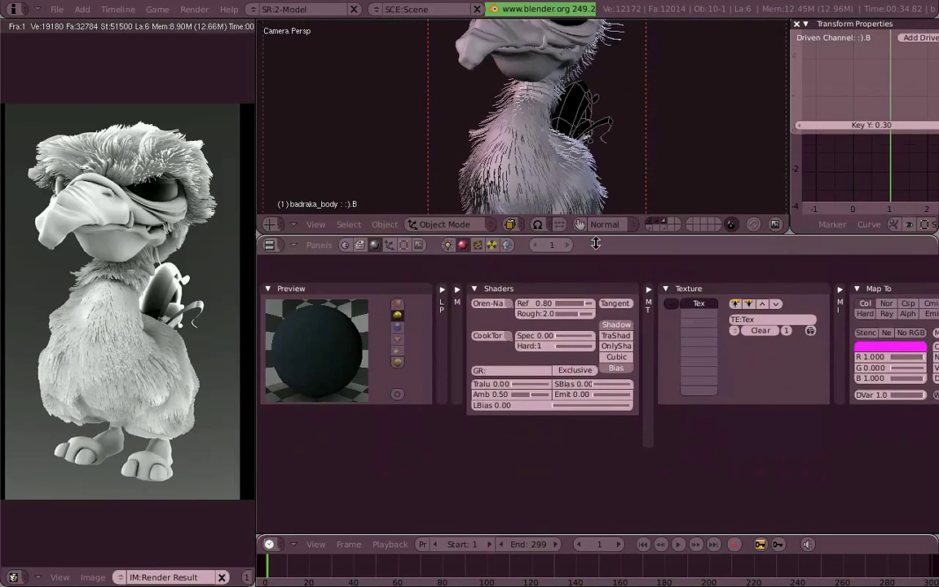
{"action": "left_click_drag", "start_coordinate": [596, 243], "coordinate": [596, 284]}
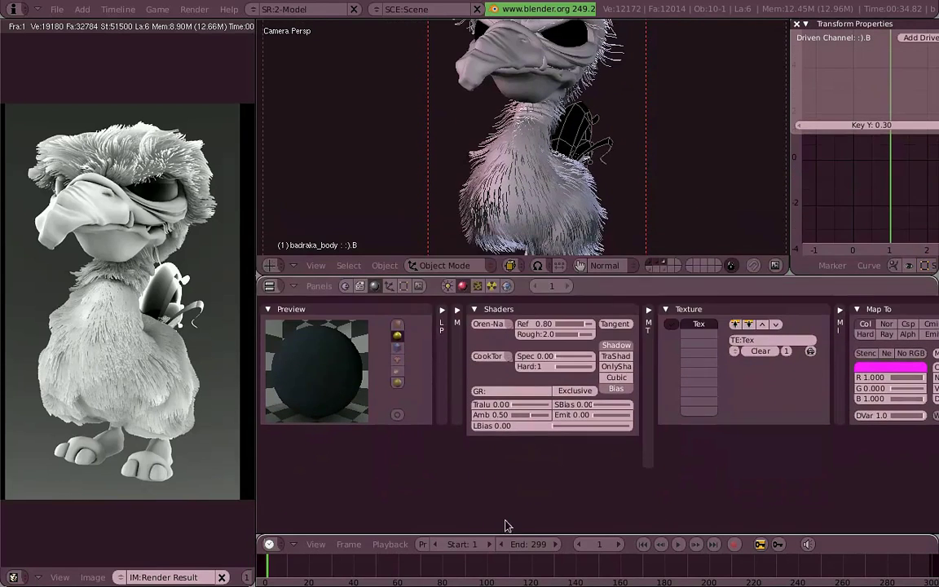
{"action": "right_click", "coordinate": [631, 540]}
{"action": "left_click", "coordinate": [627, 552]}
{"action": "left_click", "coordinate": [626, 561]}
Step: Split the buttons area horizontally and show the texture settings in the lower part
{"action": "right_click", "coordinate": [259, 463]}
{"action": "left_click", "coordinate": [259, 463]}
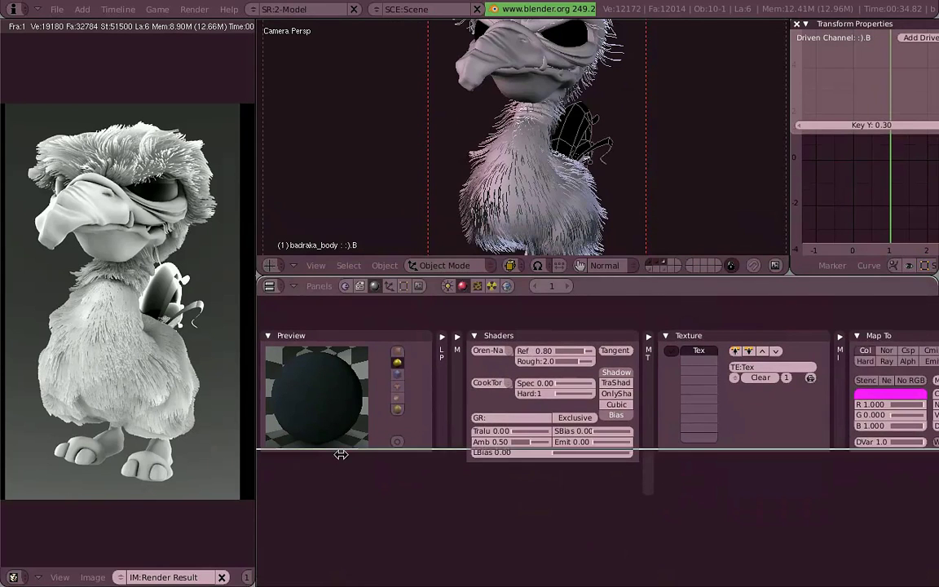
{"action": "left_click", "coordinate": [341, 454]}
{"action": "left_click", "coordinate": [477, 468]}
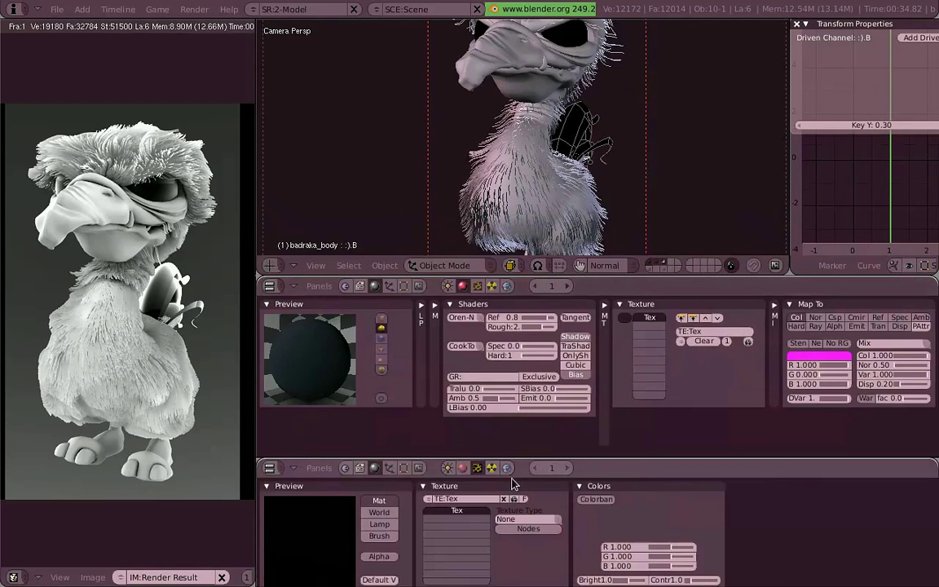
{"action": "left_click_drag", "start_coordinate": [514, 460], "coordinate": [515, 439]}
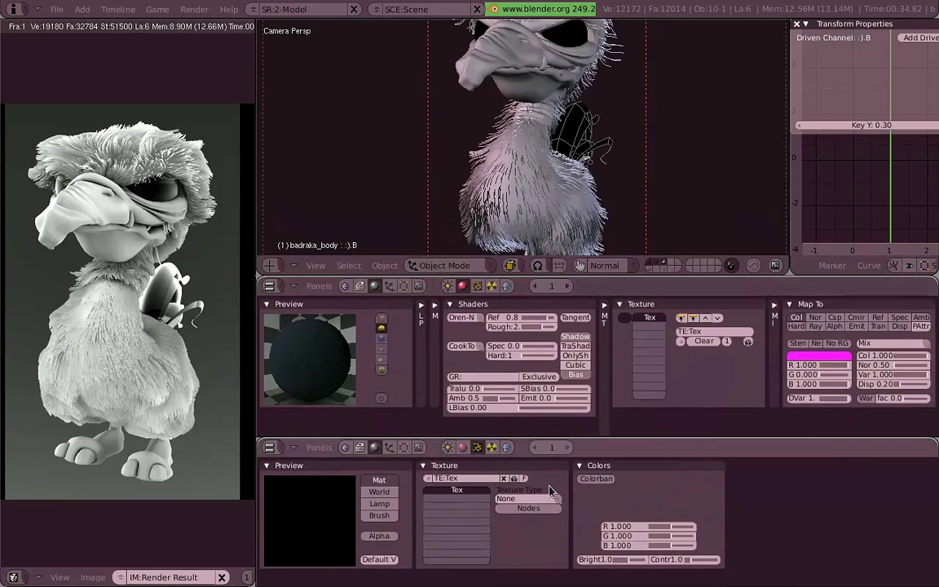
Step: Set the hair texture's type to Blend and switch the material preview to hair strands
{"action": "left_click", "coordinate": [510, 499]}
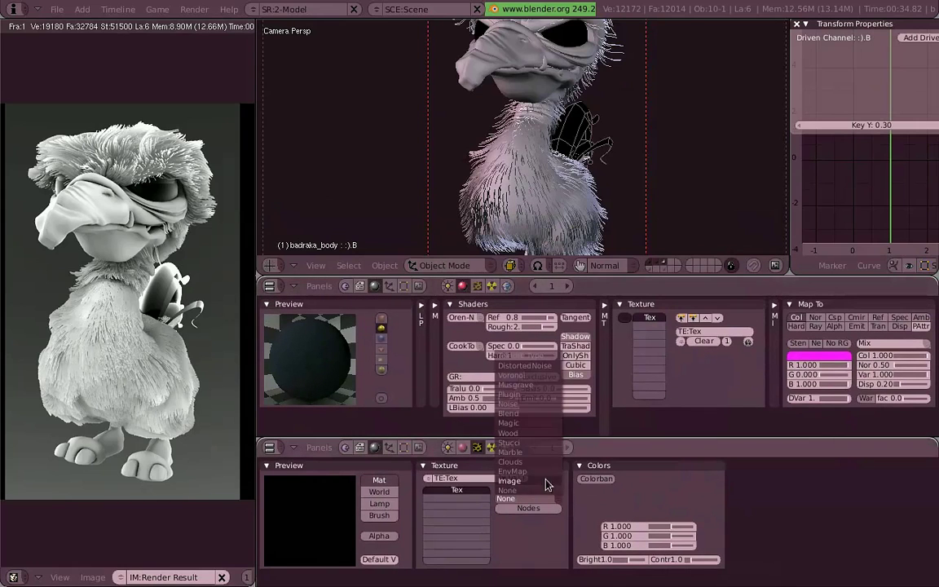
{"action": "left_click", "coordinate": [542, 415]}
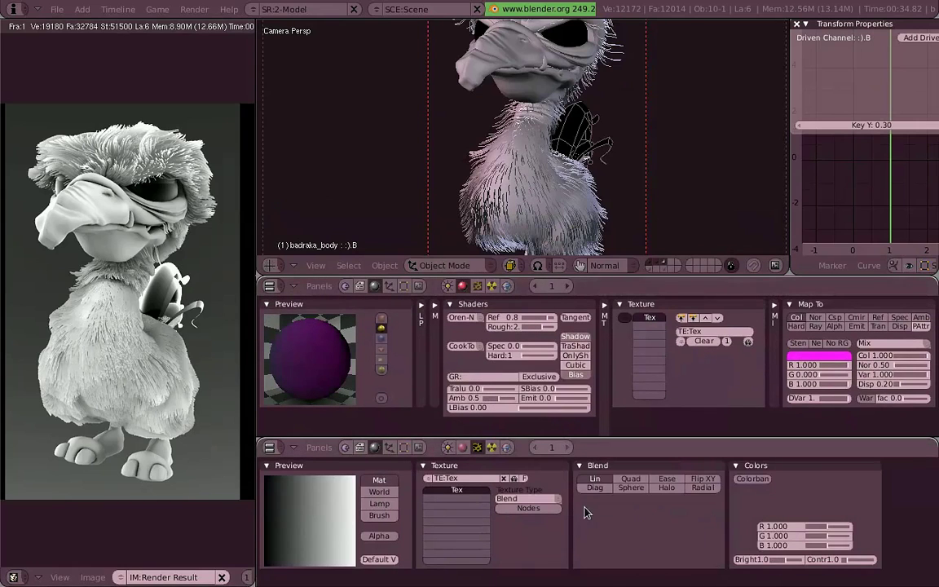
{"action": "left_click", "coordinate": [387, 362]}
{"action": "left_click", "coordinate": [387, 350]}
{"action": "left_click", "coordinate": [386, 339]}
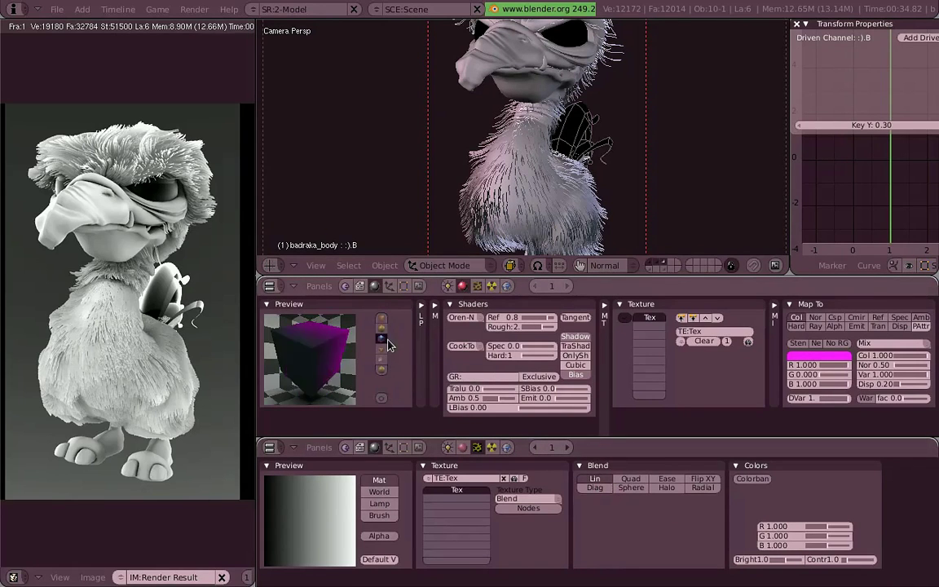
{"action": "left_click", "coordinate": [386, 329]}
{"action": "left_click", "coordinate": [388, 362]}
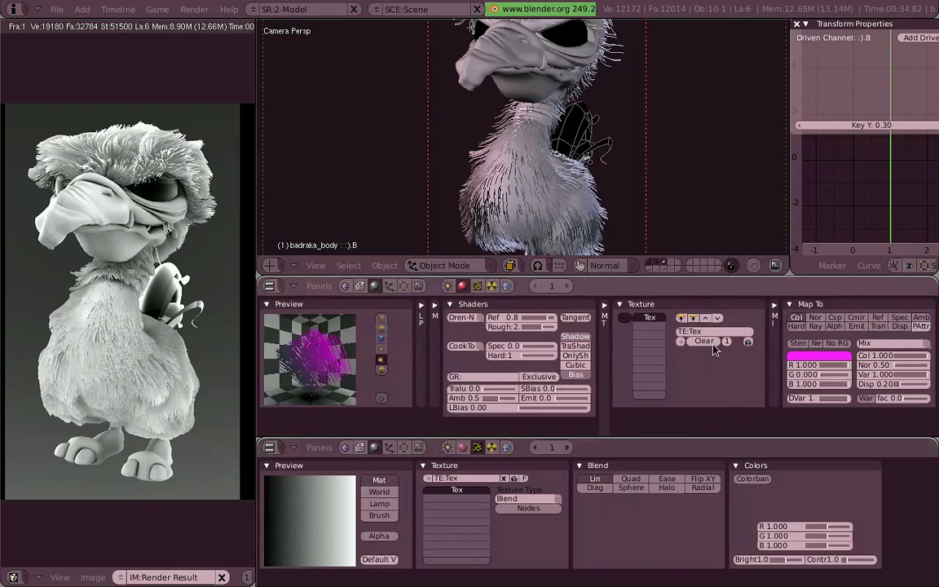
Step: Collapse the Shaders settings and set the texture's mapping input to Strand
{"action": "left_click", "coordinate": [449, 303]}
{"action": "left_click", "coordinate": [634, 305]}
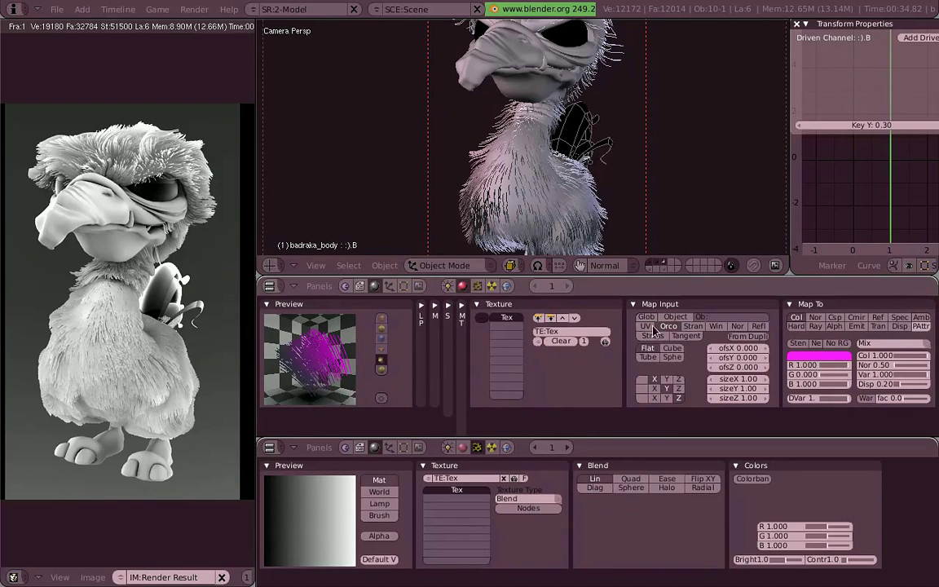
{"action": "left_click", "coordinate": [695, 327]}
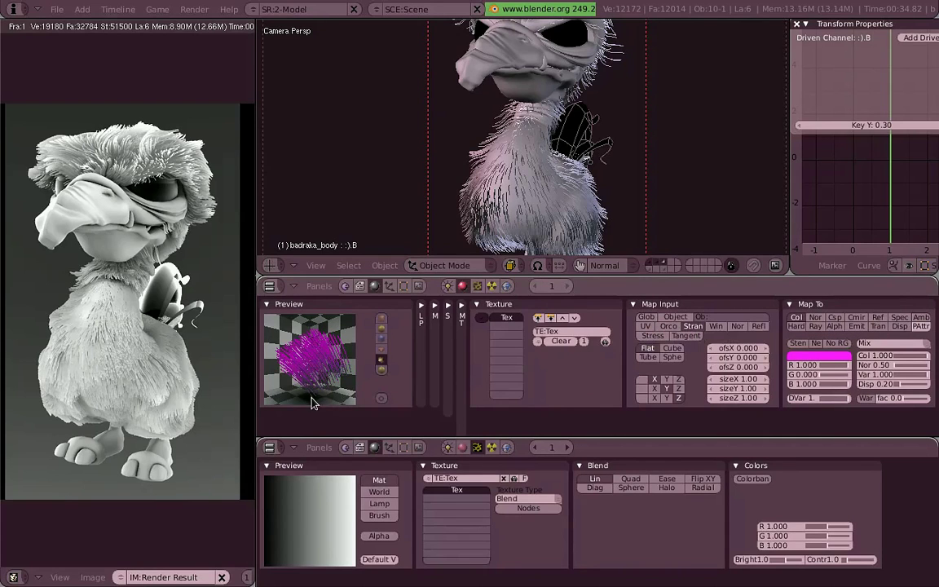
Step: Collapse the Blend settings and enable the colorband for the Blend texture
{"action": "left_click", "coordinate": [580, 466]}
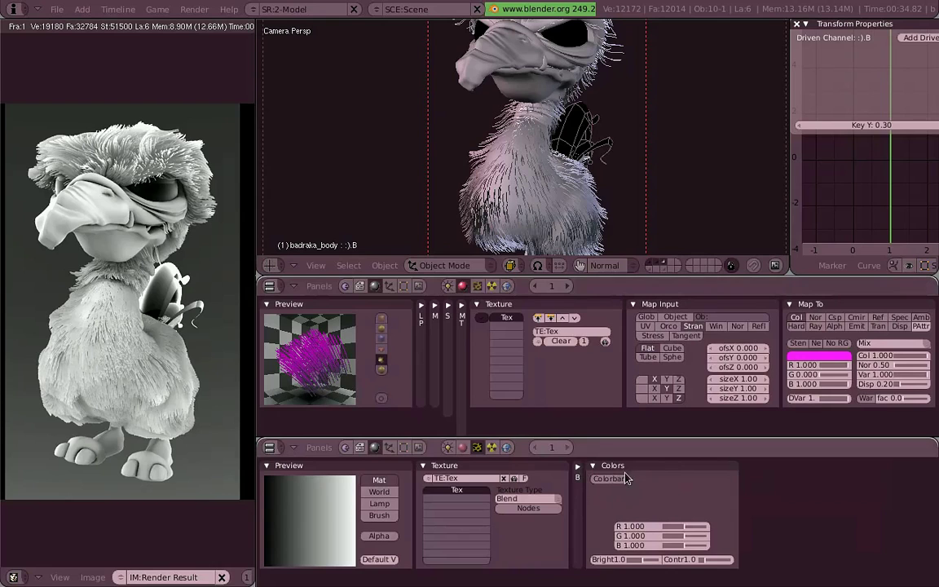
{"action": "left_click", "coordinate": [610, 479]}
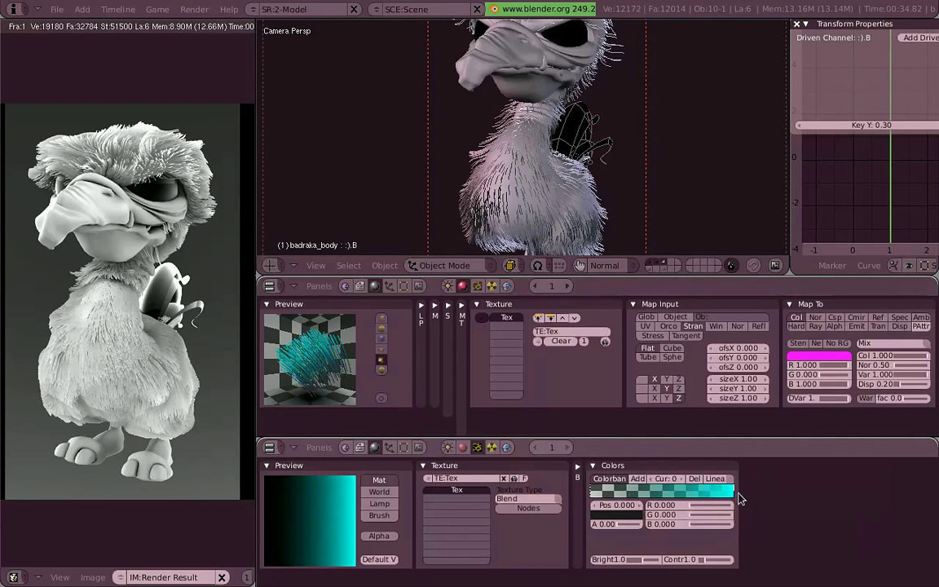
Step: Set the colorband's end stop to white at position 1.000 and map the texture to Alpha
{"action": "mouse_move", "coordinate": [733, 493]}
{"action": "left_mouse_down"}
{"action": "mouse_move", "coordinate": [685, 493]}
{"action": "mouse_move", "coordinate": [788, 508]}
{"action": "left_mouse_up"}
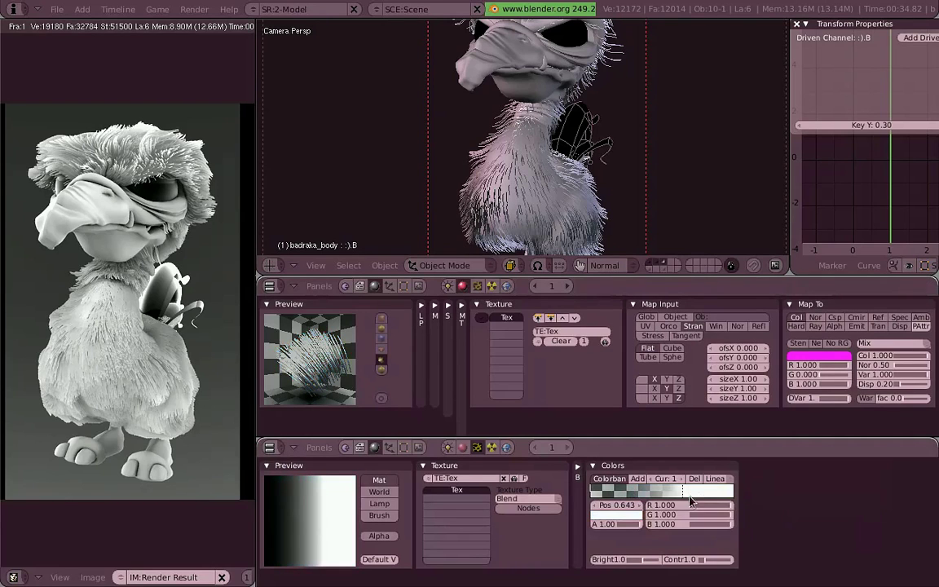
{"action": "left_click_drag", "start_coordinate": [687, 495], "coordinate": [754, 500]}
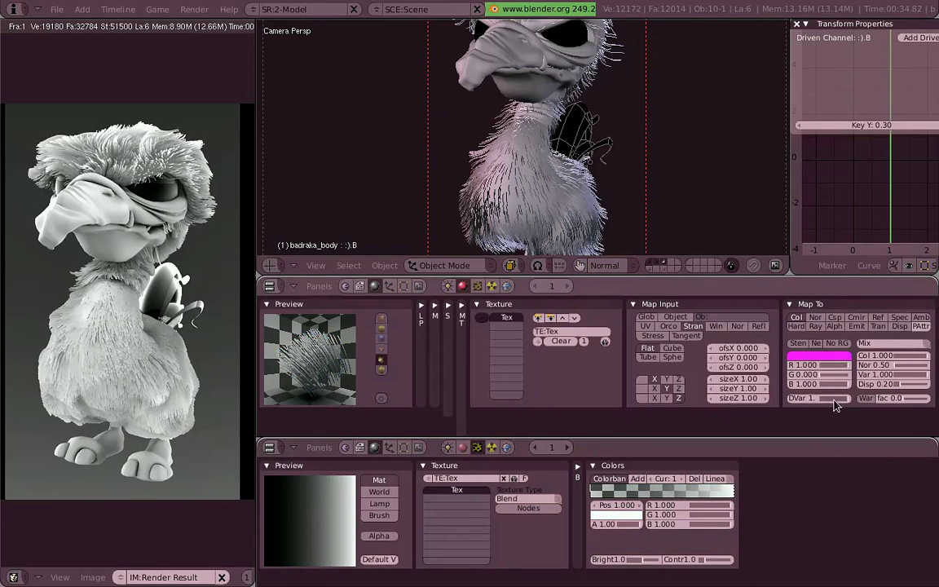
{"action": "left_click", "coordinate": [834, 326]}
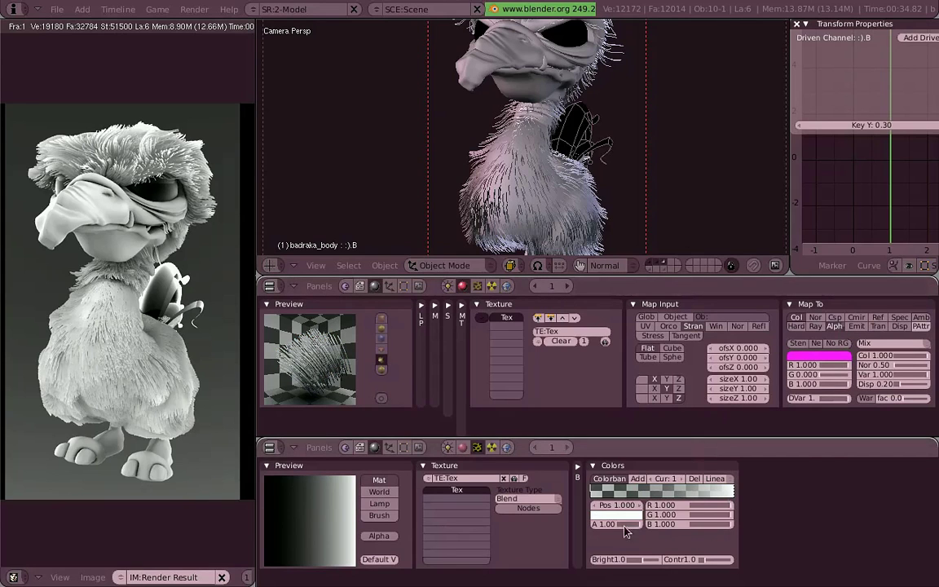
Step: Expand the Links and Pipeline and Material settings and set the hair material's alpha to 0.000
{"action": "left_click", "coordinate": [433, 308]}
{"action": "left_click", "coordinate": [595, 313]}
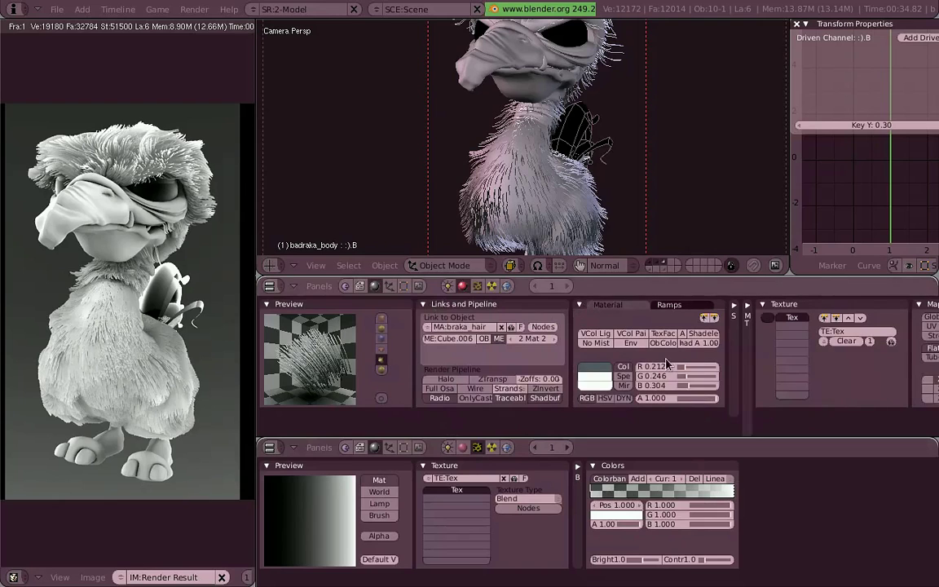
{"action": "left_click", "coordinate": [703, 398]}
{"action": "left_click_drag", "start_coordinate": [682, 416], "coordinate": [647, 418]}
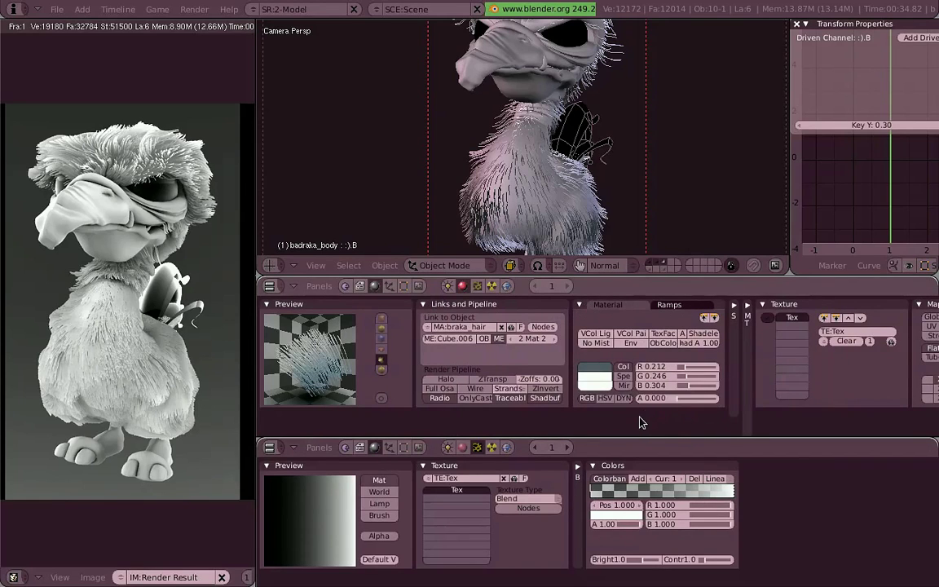
Step: Compare the other material preview shapes, return to the hair strand preview, and enable ZTransp for the hair material
{"action": "left_click", "coordinate": [382, 371]}
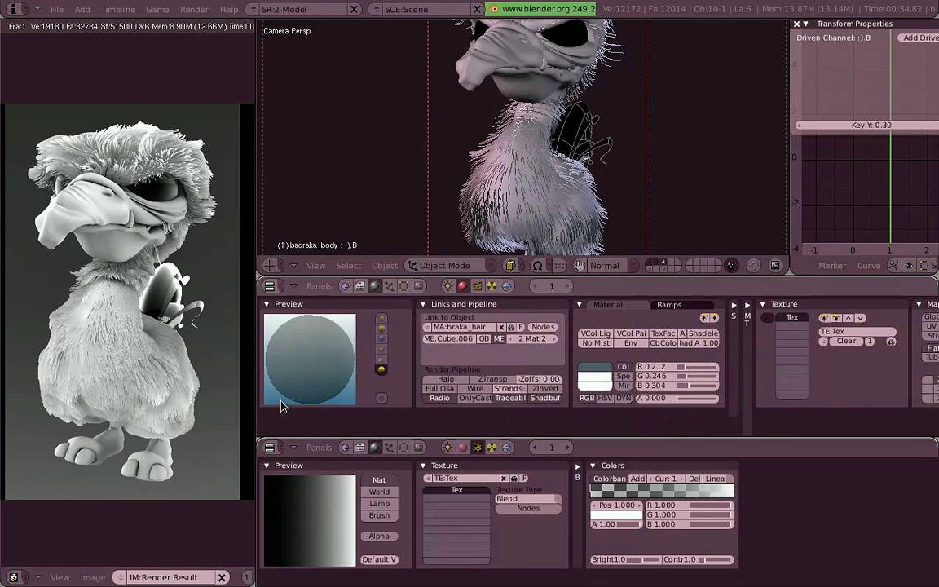
{"action": "left_click", "coordinate": [382, 349]}
{"action": "left_click", "coordinate": [382, 360]}
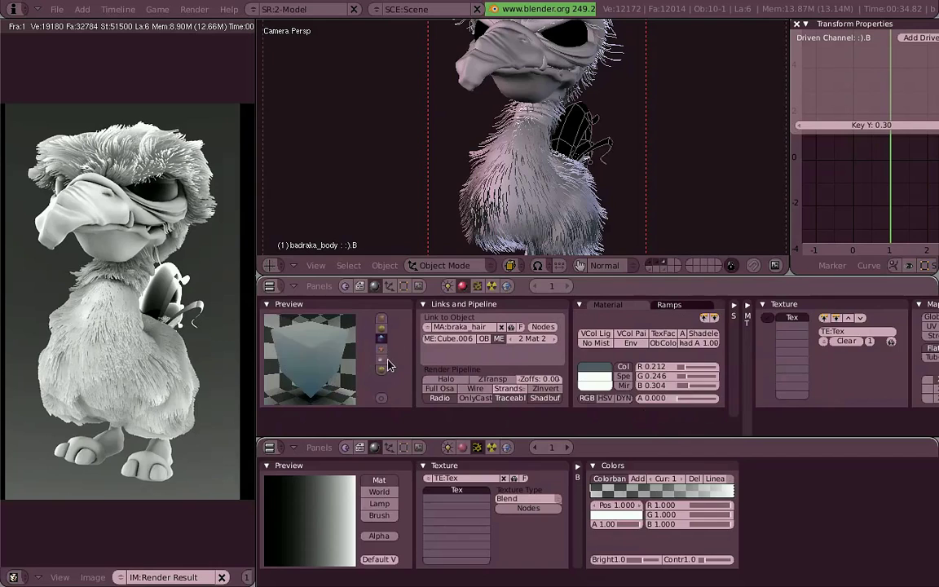
{"action": "left_click", "coordinate": [493, 380]}
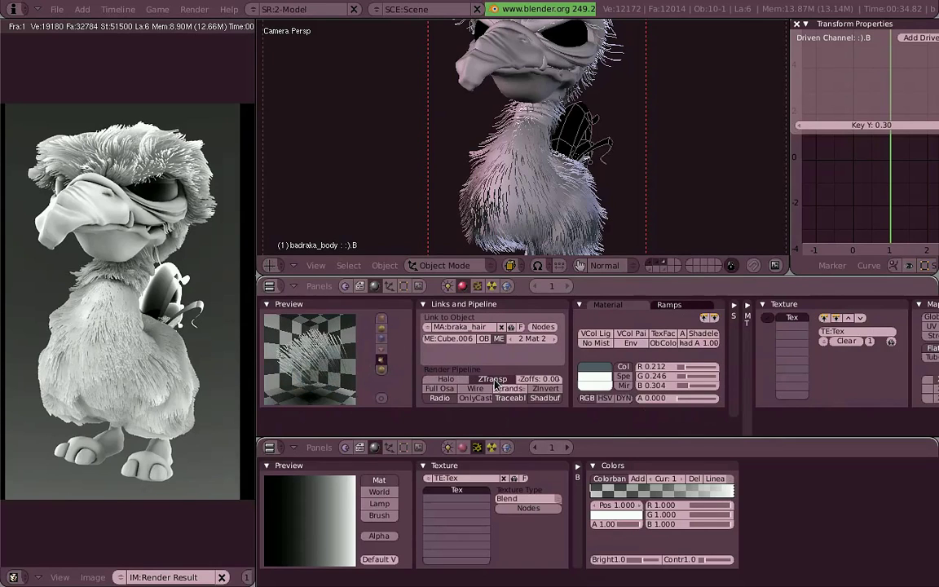
Step: Name the hair texture automatically and collapse the Links and Pipeline, Material and Texture settings
{"action": "middle_click_drag", "start_coordinate": [365, 376], "coordinate": [572, 316], "text": "ctrl"}
{"action": "middle_click_drag", "start_coordinate": [572, 316], "coordinate": [737, 333]}
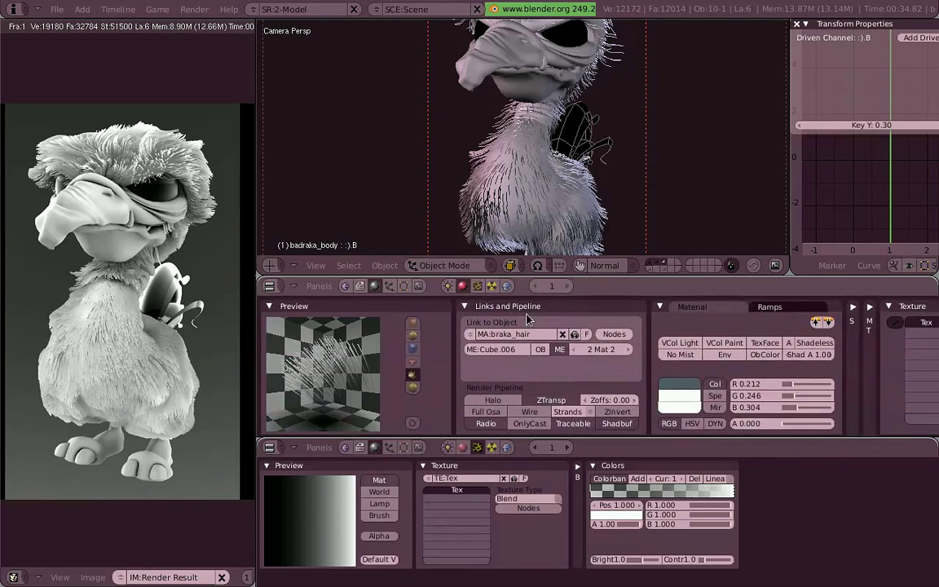
{"action": "left_click", "coordinate": [464, 307]}
{"action": "left_click", "coordinate": [482, 309]}
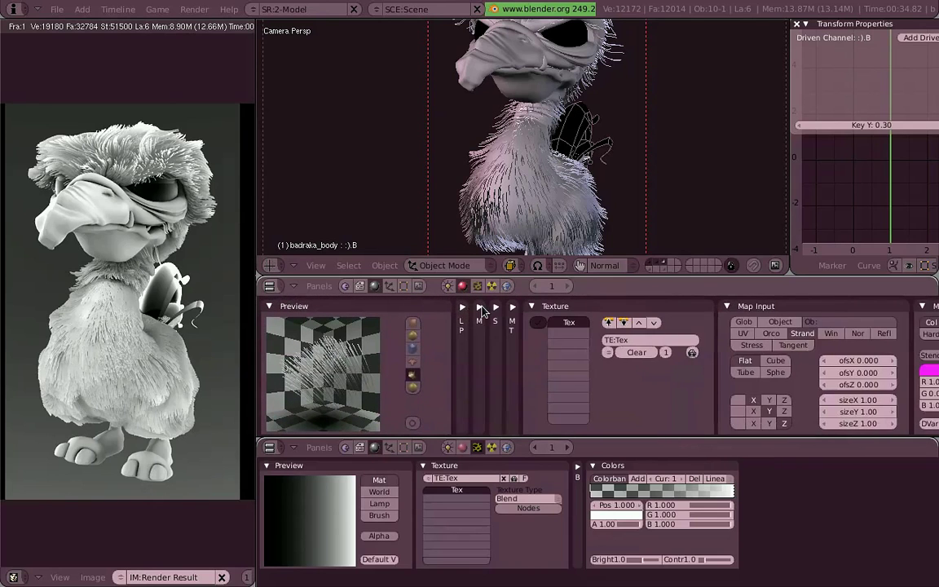
{"action": "left_click", "coordinate": [692, 353]}
{"action": "left_click", "coordinate": [535, 307]}
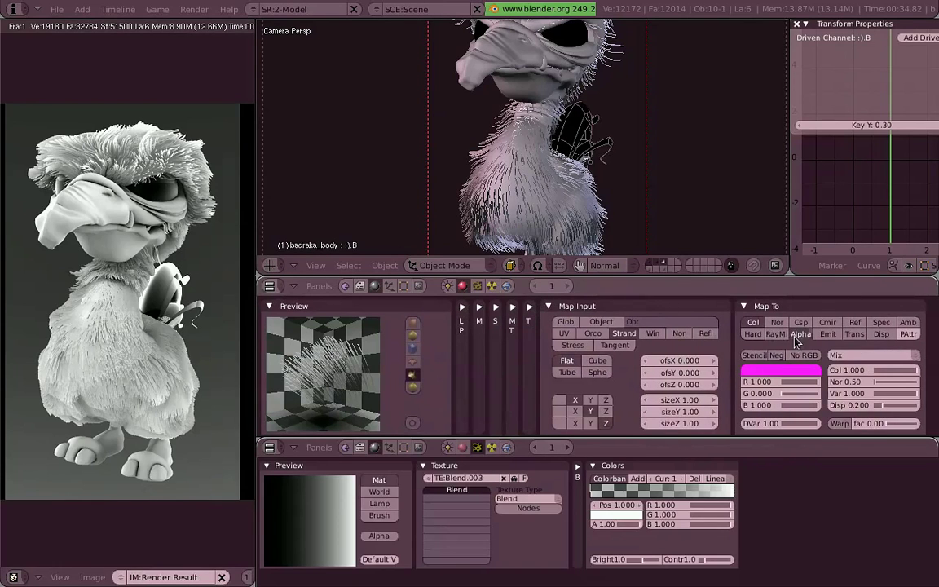
Step: Extend both buttons areas slightly upward and return the colorband's end stop to position 1.000 after trying it further in
{"action": "middle_click_drag", "start_coordinate": [724, 493], "coordinate": [892, 497], "text": "ctrl"}
{"action": "left_click_drag", "start_coordinate": [792, 495], "coordinate": [766, 495]}
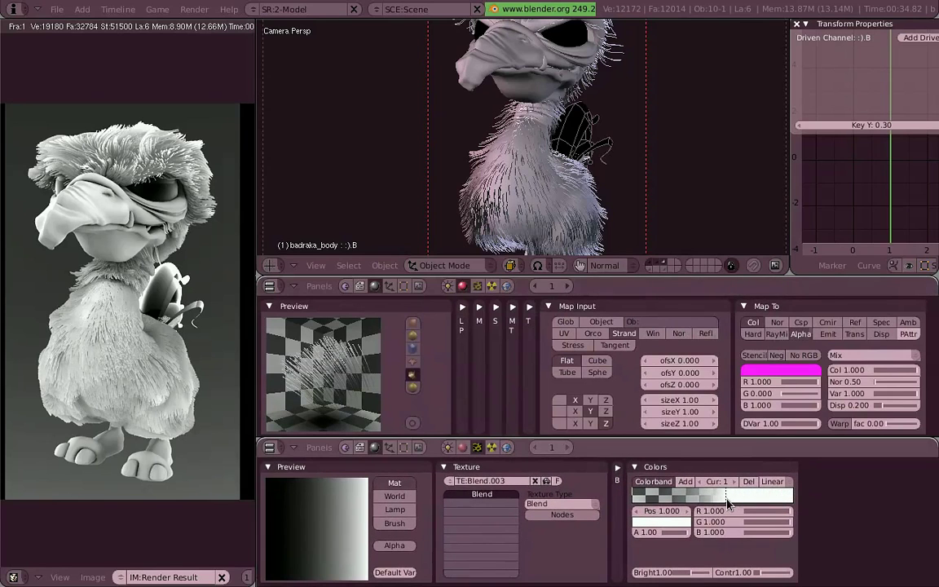
{"action": "left_click_drag", "start_coordinate": [766, 445], "coordinate": [775, 434]}
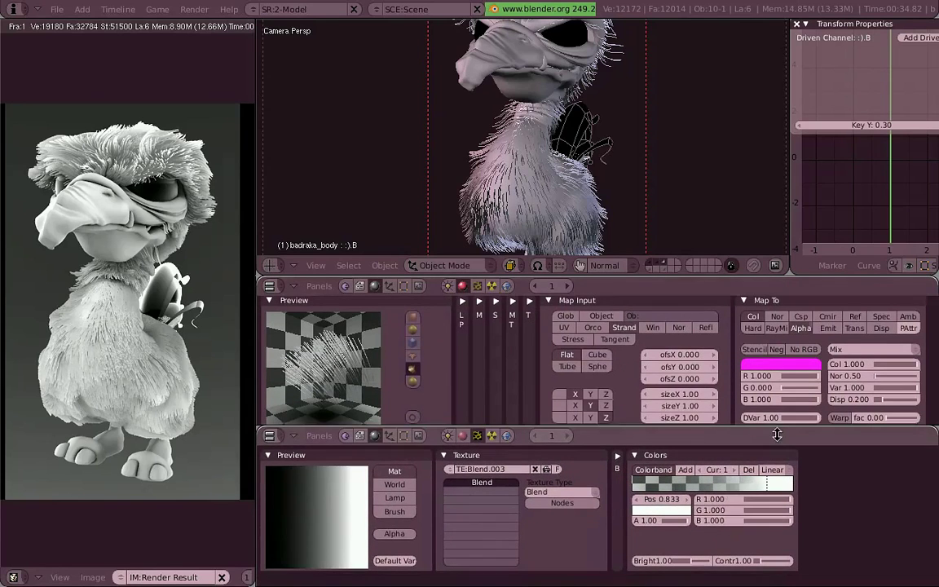
{"action": "left_click_drag", "start_coordinate": [740, 281], "coordinate": [741, 266]}
{"action": "middle_click_drag", "start_coordinate": [797, 526], "coordinate": [798, 512]}
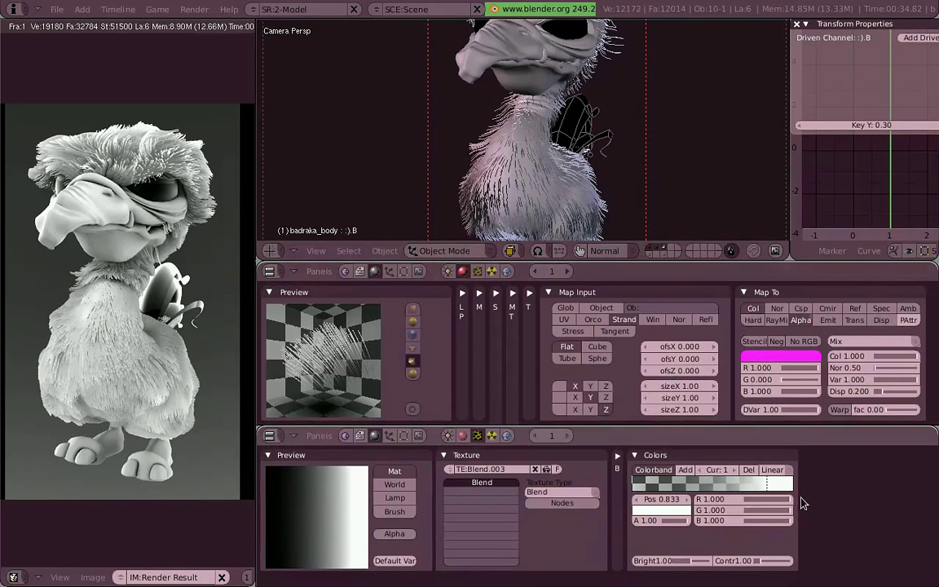
{"action": "left_click_drag", "start_coordinate": [767, 483], "coordinate": [734, 494]}
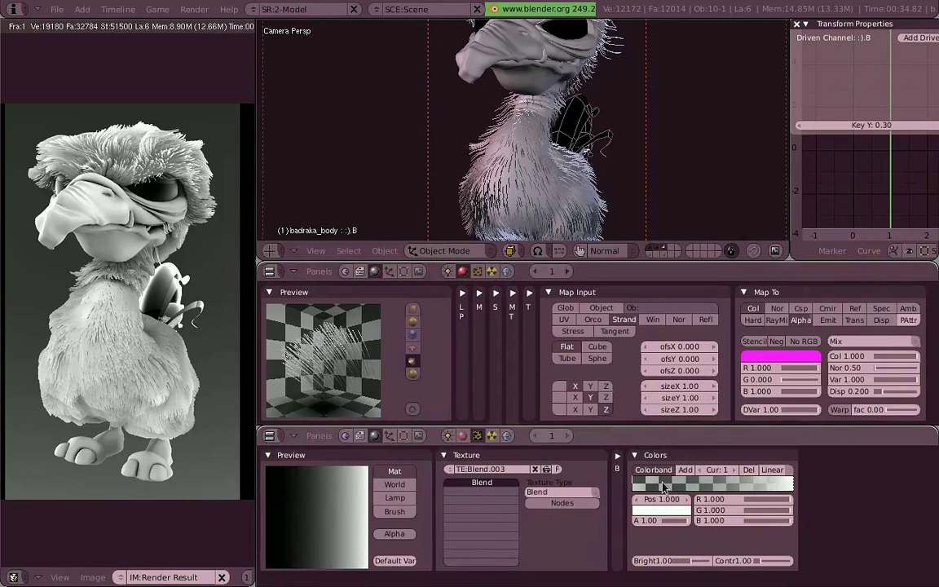
Step: Recolor the colorband stop to slate grey (R 0.239, G 0.262, B 0.308) and add a middle stop at position 0.463
{"action": "left_click", "coordinate": [682, 510]}
{"action": "mouse_move", "coordinate": [692, 479]}
{"action": "left_mouse_down"}
{"action": "mouse_move", "coordinate": [667, 469]}
{"action": "mouse_move", "coordinate": [667, 452]}
{"action": "left_mouse_up"}
{"action": "left_click_drag", "start_coordinate": [701, 502], "coordinate": [693, 499]}
{"action": "left_click", "coordinate": [662, 467]}
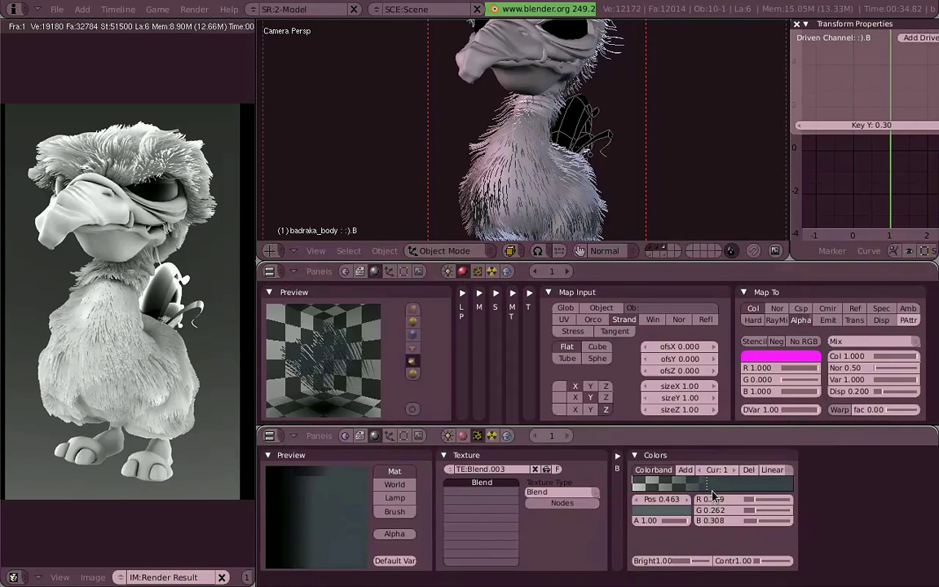
Step: Set the colorband's end stop to alpha 0.00 and move it to position 1.000
{"action": "left_click", "coordinate": [777, 490]}
{"action": "left_click_drag", "start_coordinate": [689, 523], "coordinate": [596, 524]}
{"action": "left_click_drag", "start_coordinate": [780, 484], "coordinate": [836, 489]}
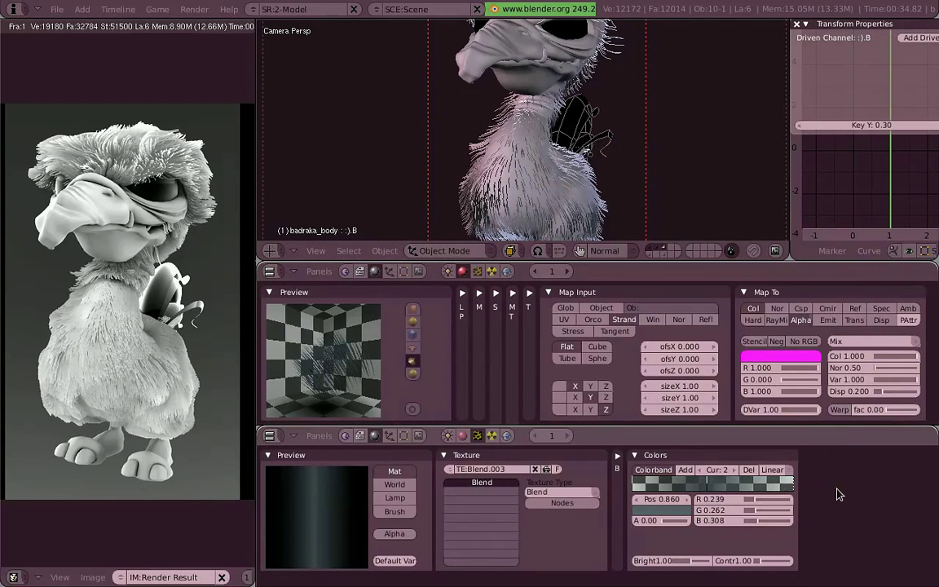
Step: Enlarge the material preview, turn on its antialiasing, and show alpha in the texture preview
{"action": "middle_click_drag", "start_coordinate": [308, 356], "coordinate": [666, 353], "text": "ctrl"}
{"action": "left_click_drag", "start_coordinate": [540, 244], "coordinate": [540, 160]}
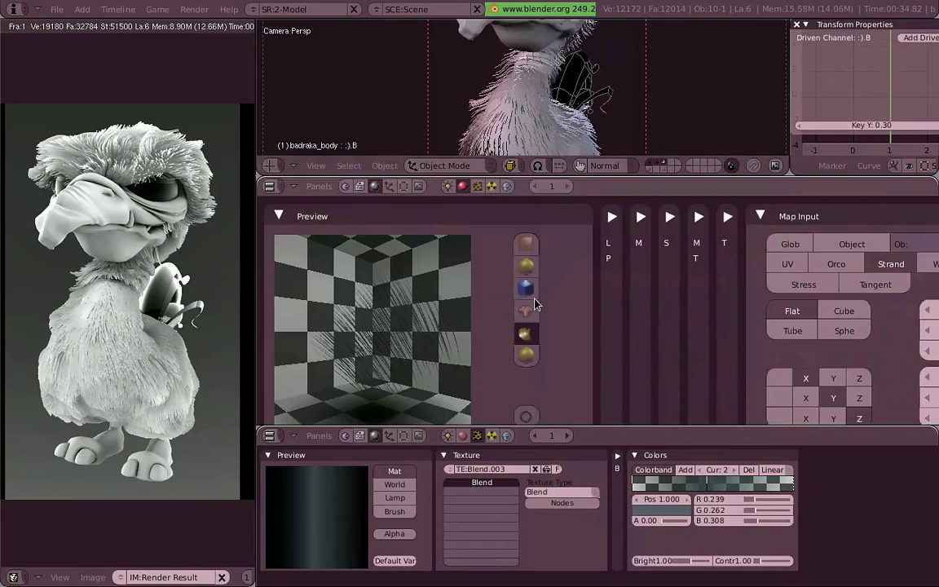
{"action": "middle_click_drag", "start_coordinate": [447, 330], "coordinate": [469, 314]}
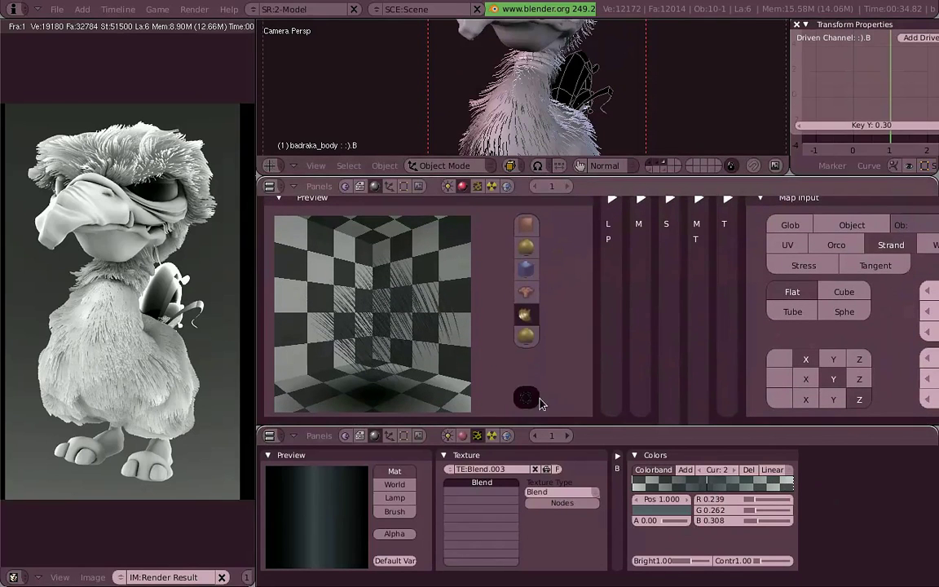
{"action": "left_click", "coordinate": [394, 534]}
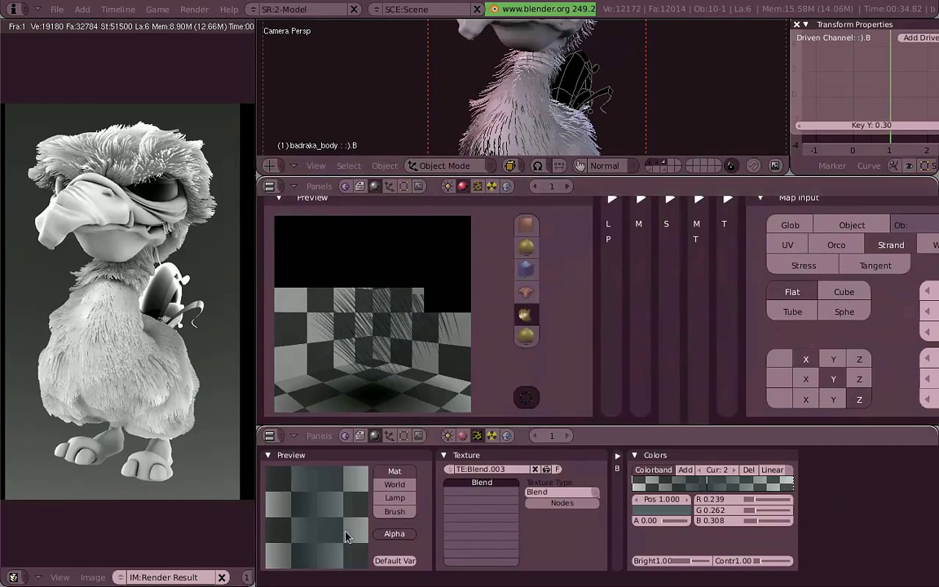
Step: Try full alpha on the colorband's start stop, followed by white with alpha 0.00
{"action": "left_click", "coordinate": [639, 485]}
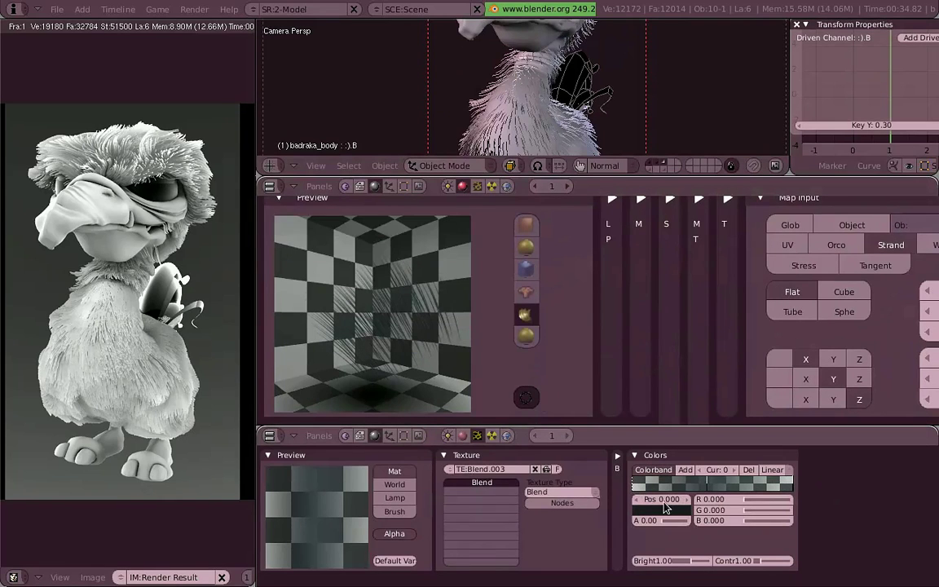
{"action": "left_click_drag", "start_coordinate": [678, 522], "coordinate": [809, 522]}
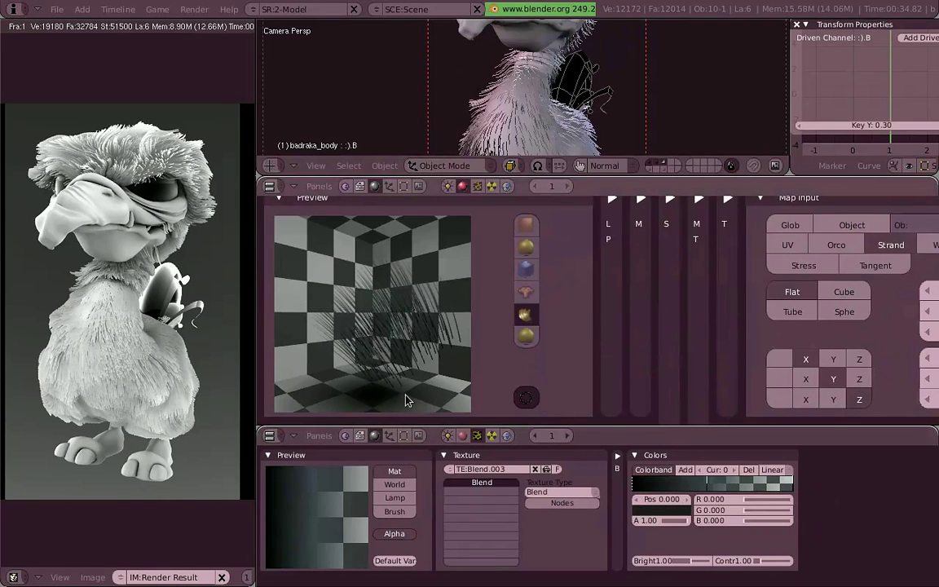
{"action": "left_click_drag", "start_coordinate": [692, 523], "coordinate": [621, 535]}
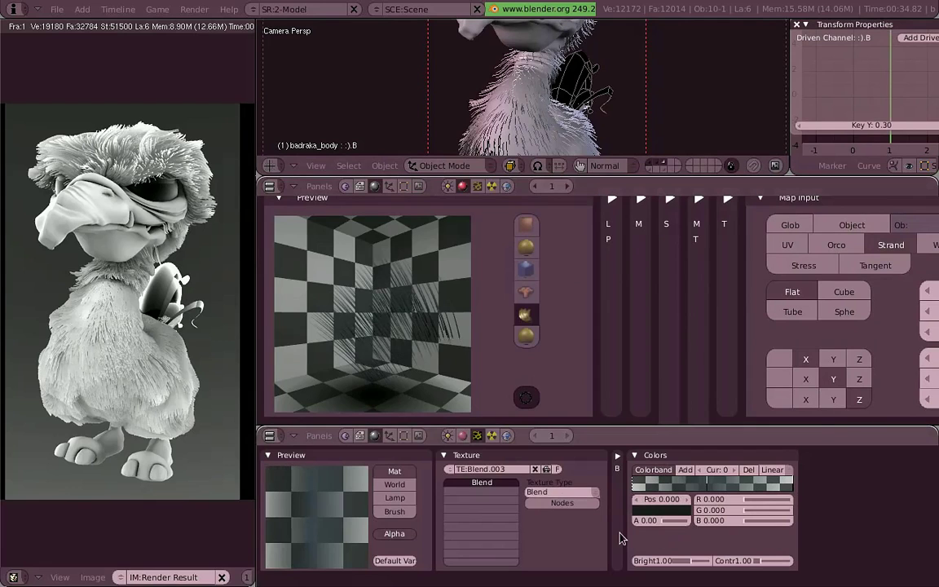
{"action": "left_click", "coordinate": [662, 510]}
{"action": "left_click", "coordinate": [638, 397]}
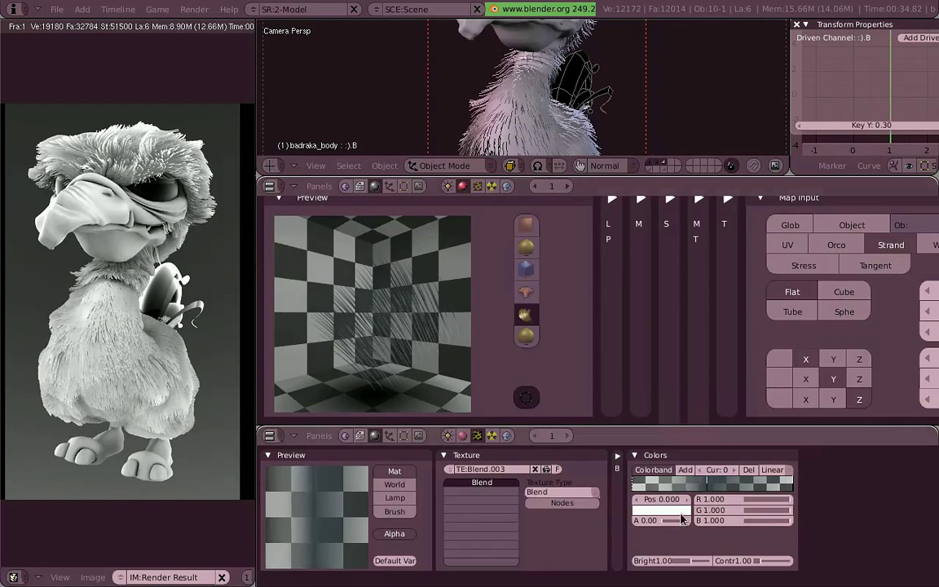
{"action": "left_click_drag", "start_coordinate": [644, 522], "coordinate": [618, 535]}
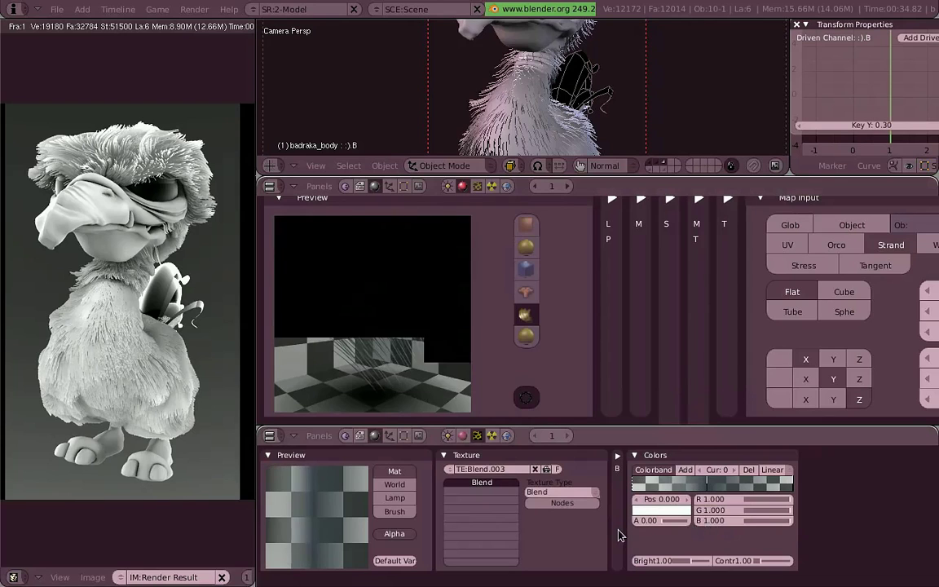
Step: Try a mid-grey color (R 0.605, G 0.609, B 0.617) on the colorband's end stop at position 1.000
{"action": "left_click", "coordinate": [792, 488]}
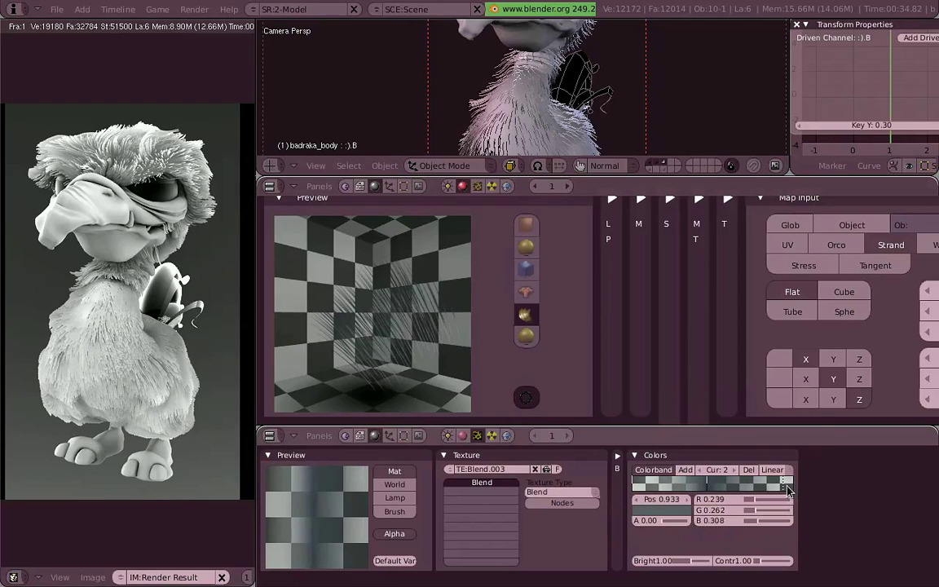
{"action": "left_click", "coordinate": [678, 511]}
{"action": "left_click", "coordinate": [635, 431]}
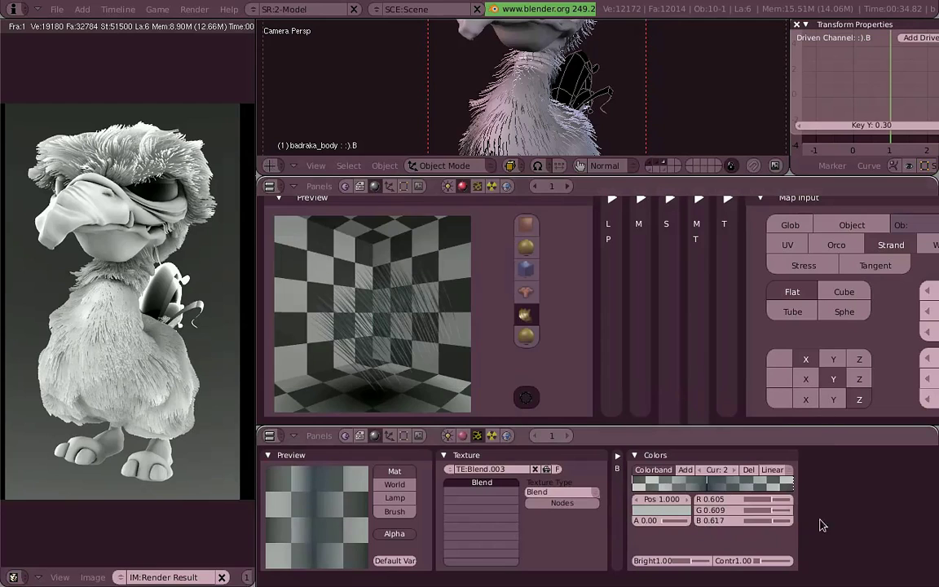
Step: Set the colorband's start stop to dark grey with R, G and B at 0.187
{"action": "left_click", "coordinate": [636, 487]}
{"action": "left_click", "coordinate": [667, 510]}
{"action": "left_click_drag", "start_coordinate": [680, 470], "coordinate": [655, 493]}
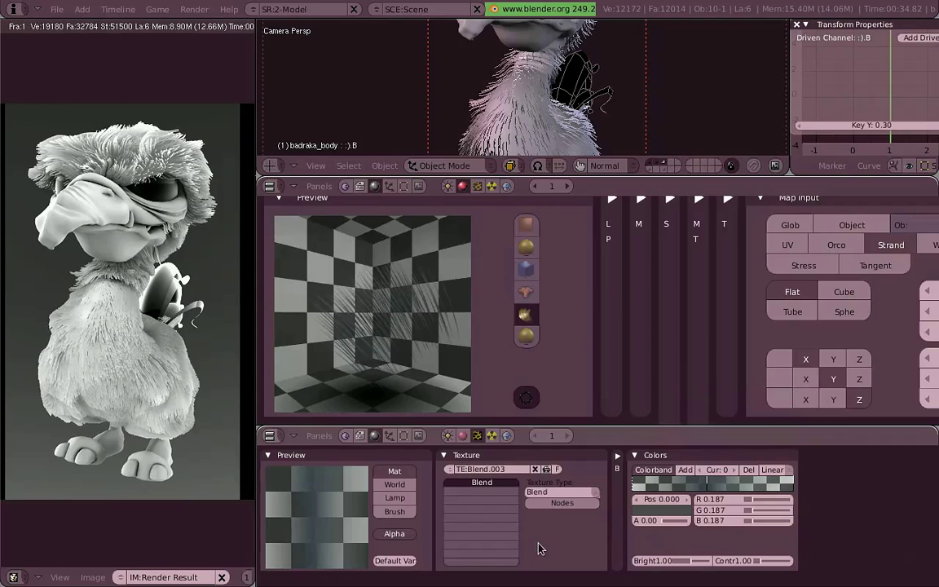
Step: Set the colorband's end stop to light grey with R 0.730, G 0.743 and B 0.768
{"action": "left_click", "coordinate": [792, 486]}
{"action": "left_click", "coordinate": [678, 511]}
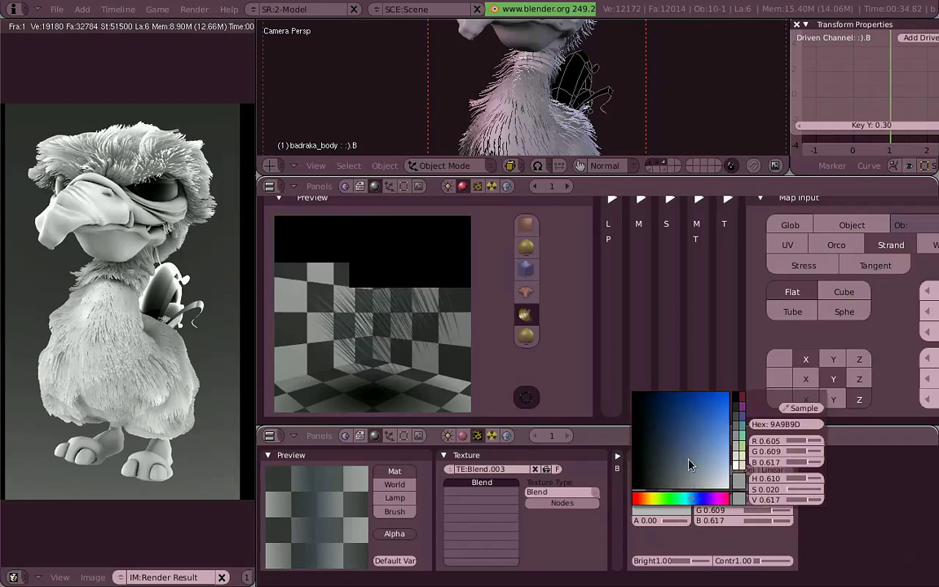
{"action": "left_click_drag", "start_coordinate": [689, 461], "coordinate": [707, 484]}
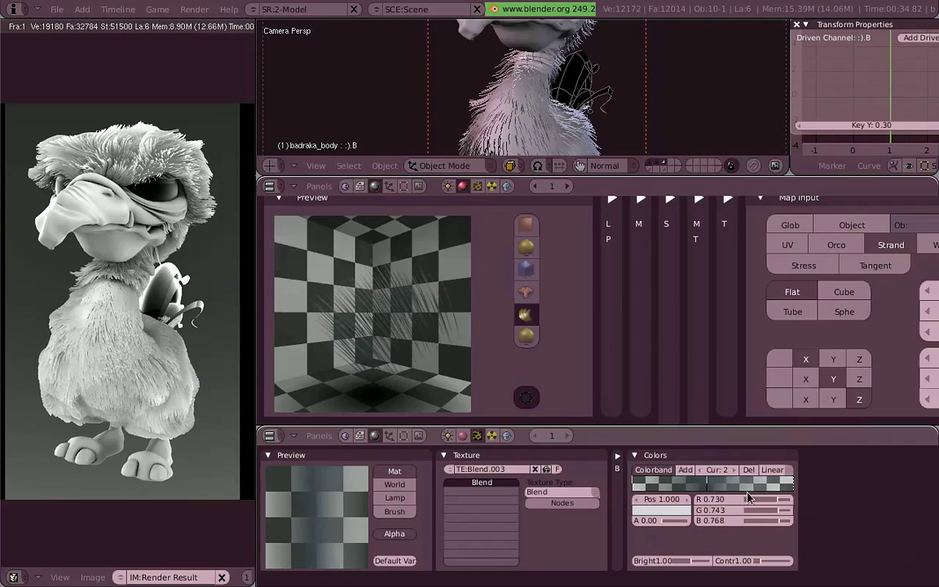
Step: Move the colorband's middle stop to position 0.533 and the start stop to 0.053, and nudge the end stop slightly inward
{"action": "left_click", "coordinate": [667, 484]}
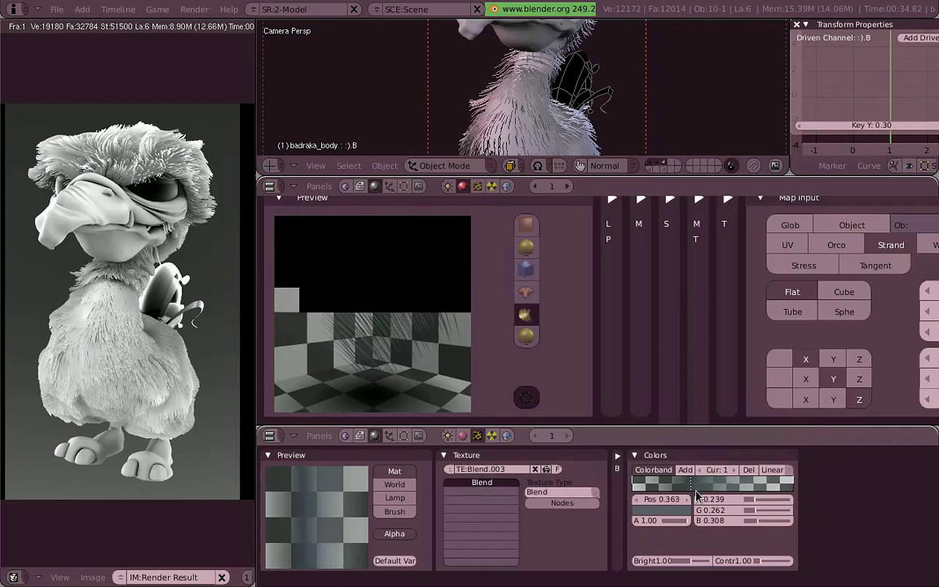
{"action": "mouse_move", "coordinate": [672, 499]}
{"action": "left_mouse_down"}
{"action": "mouse_move", "coordinate": [730, 498]}
{"action": "mouse_move", "coordinate": [724, 492]}
{"action": "left_mouse_up"}
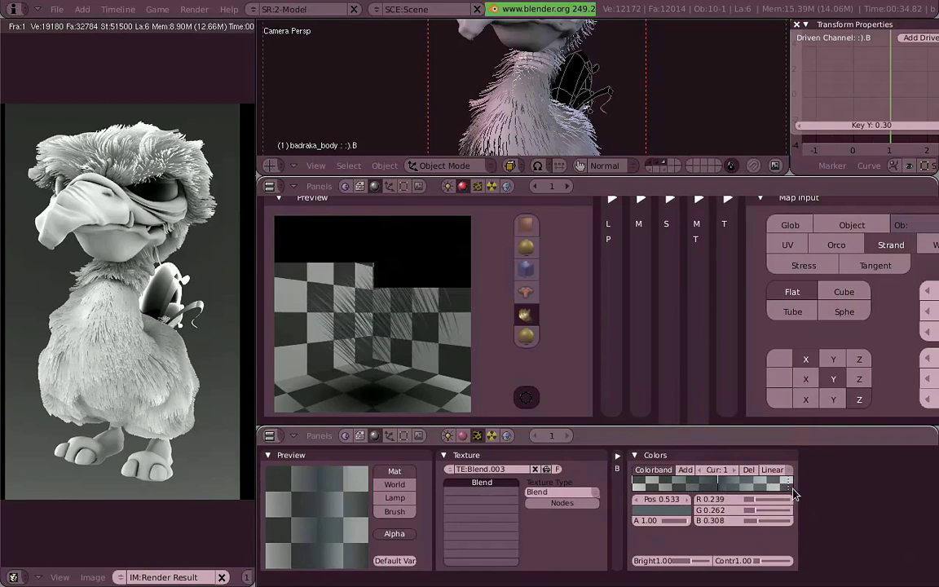
{"action": "left_click", "coordinate": [793, 488]}
{"action": "left_click", "coordinate": [642, 487]}
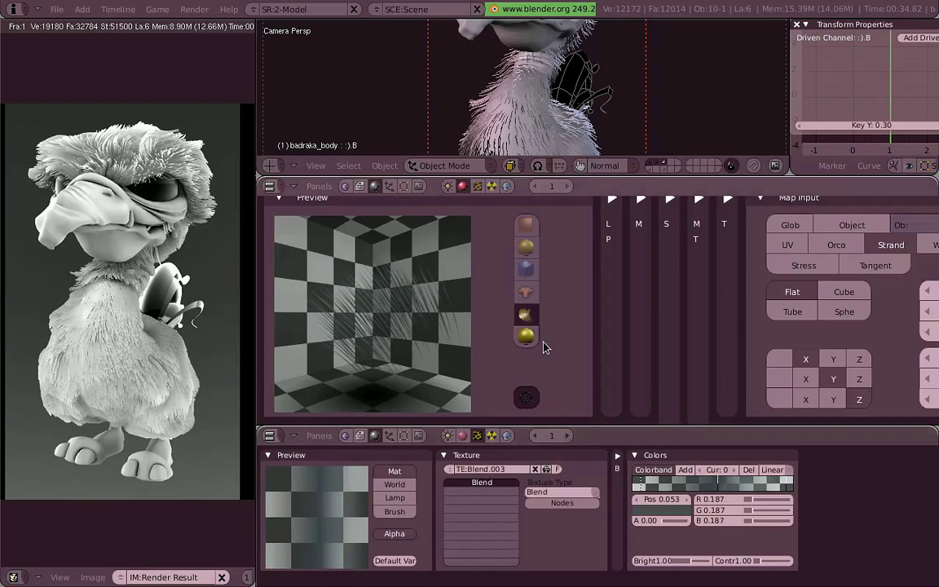
{"action": "key", "text": "Home"}
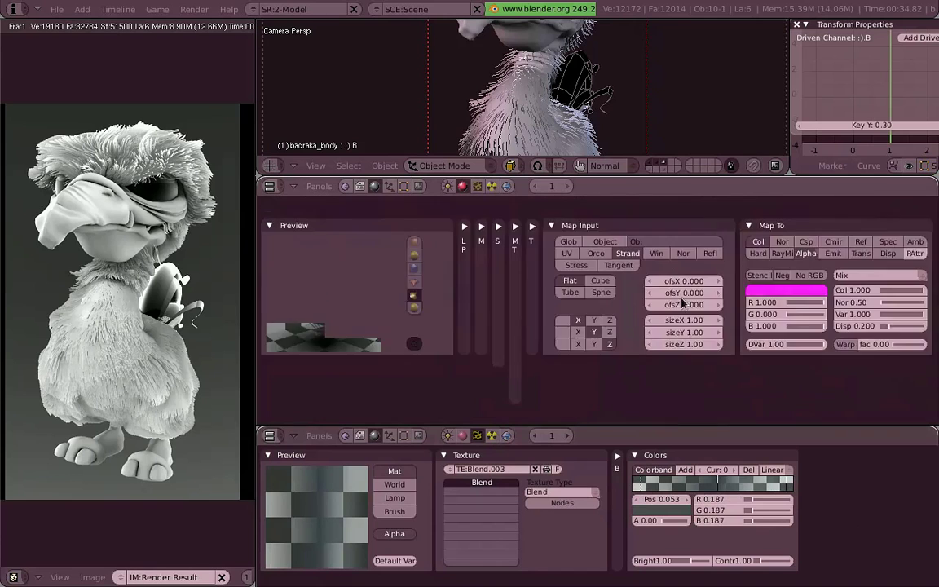
{"action": "scroll", "coordinate": [675, 309], "scroll_direction": "up", "scroll_amount": 3, "text": "ctrl"}
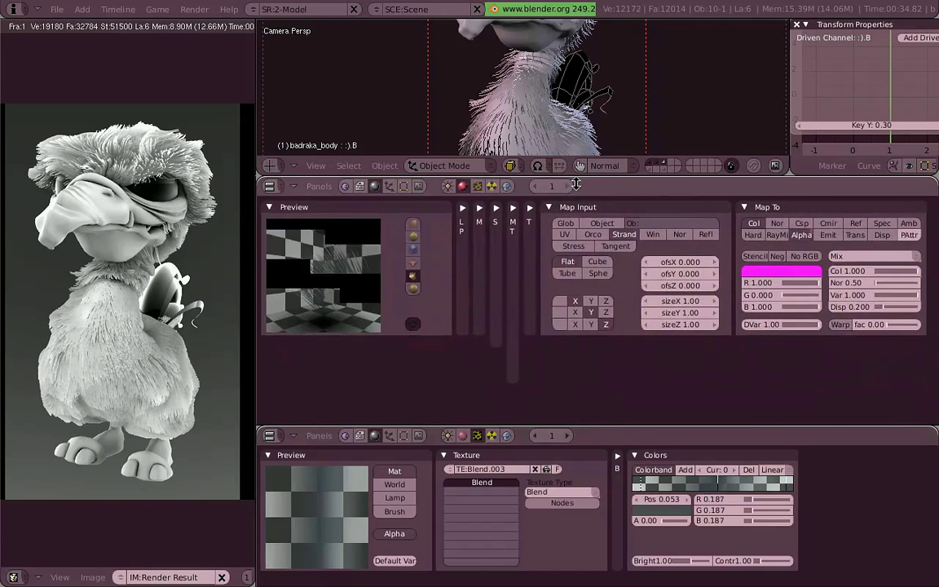
Step: Render the character and examine the textured fur up close on the head, neck and body
{"action": "left_click_drag", "start_coordinate": [644, 176], "coordinate": [645, 246]}
{"action": "key", "text": "F12"}
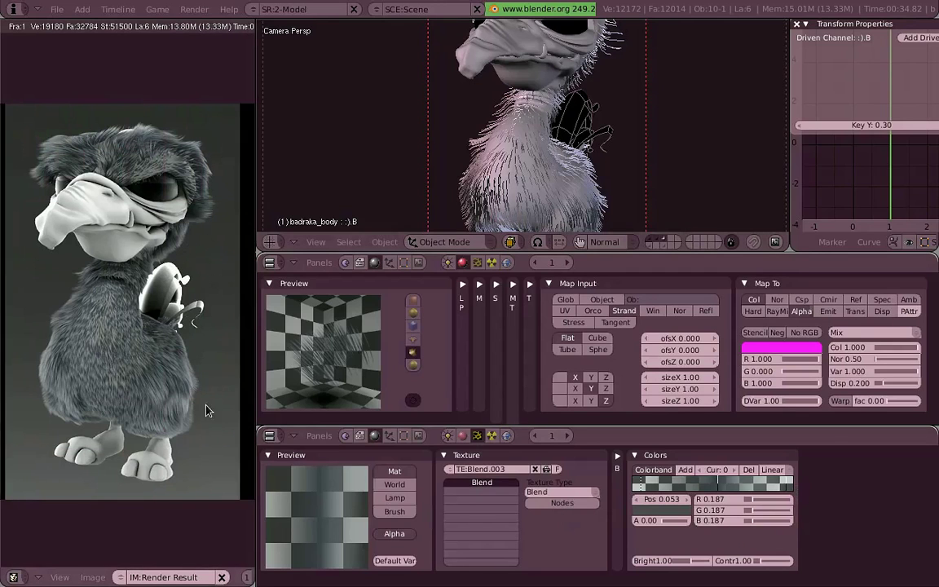
{"action": "scroll", "coordinate": [194, 243], "scroll_direction": "up", "scroll_amount": 2}
{"action": "middle_click_drag", "start_coordinate": [227, 279], "coordinate": [187, 243]}
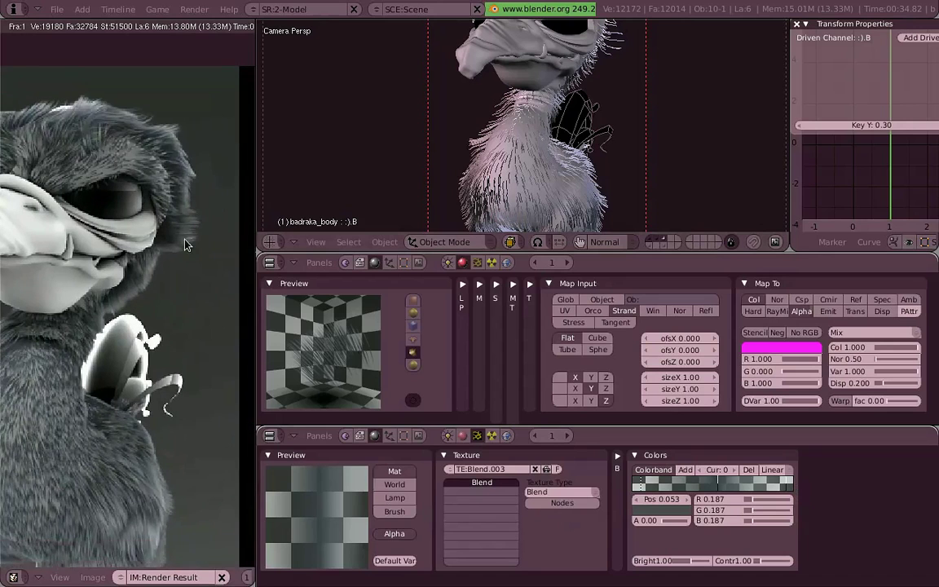
{"action": "middle_click_drag", "start_coordinate": [74, 402], "coordinate": [159, 317]}
{"action": "scroll", "coordinate": [155, 318], "scroll_direction": "up", "scroll_amount": 2}
{"action": "middle_click_drag", "start_coordinate": [114, 399], "coordinate": [72, 265]}
{"action": "scroll", "coordinate": [138, 369], "scroll_direction": "down", "scroll_amount": 3}
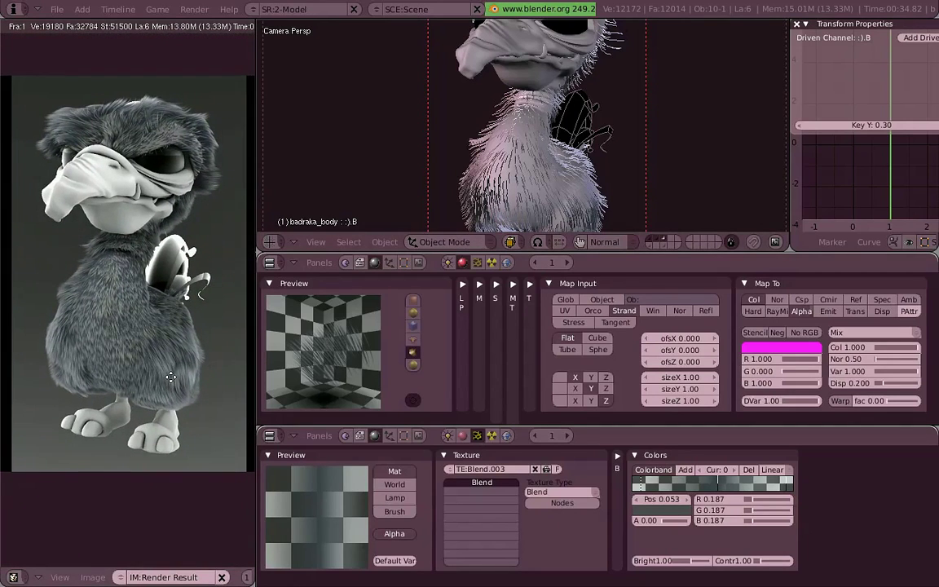
{"action": "middle_click_drag", "start_coordinate": [169, 377], "coordinate": [169, 378]}
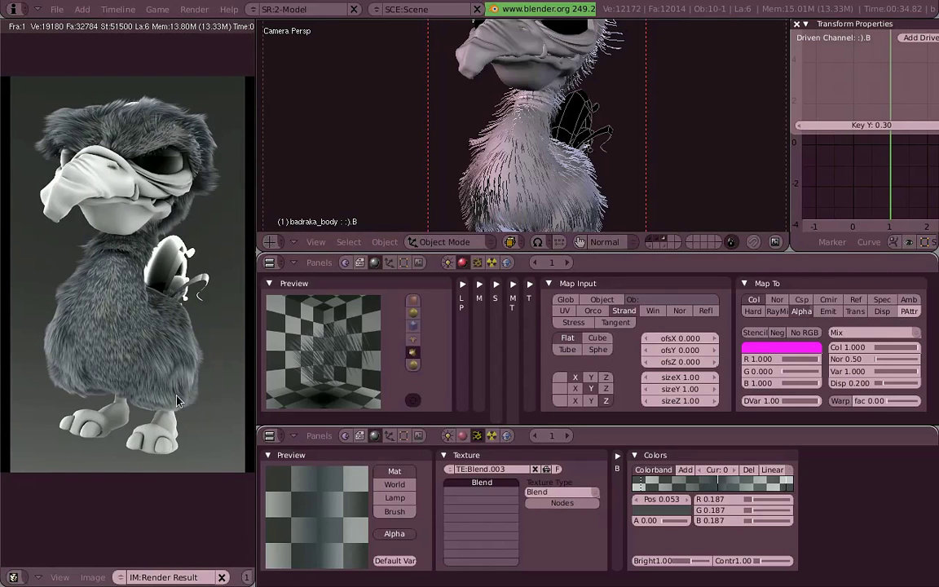
{"action": "scroll", "coordinate": [180, 322], "scroll_direction": "up", "scroll_amount": 4}
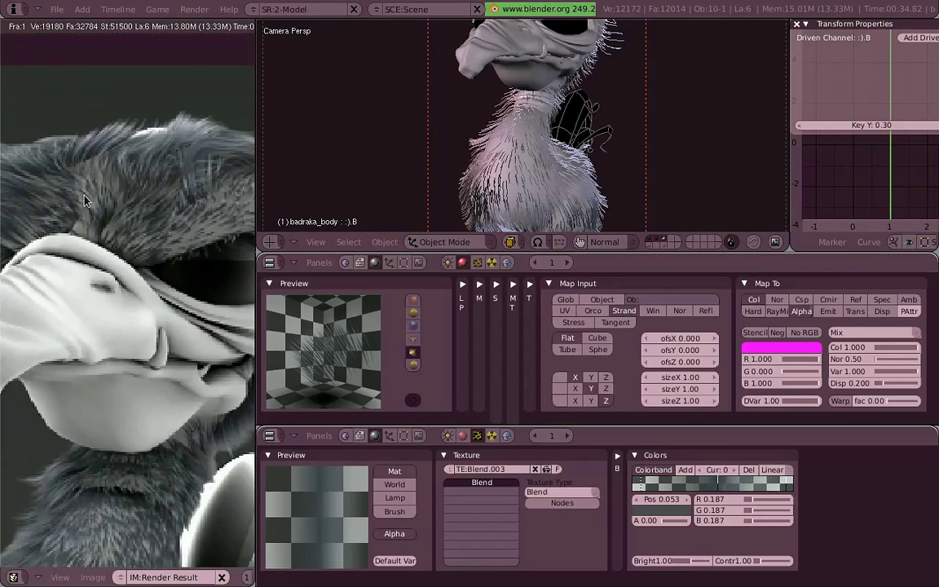
{"action": "scroll", "coordinate": [206, 248], "scroll_direction": "down", "scroll_amount": 4}
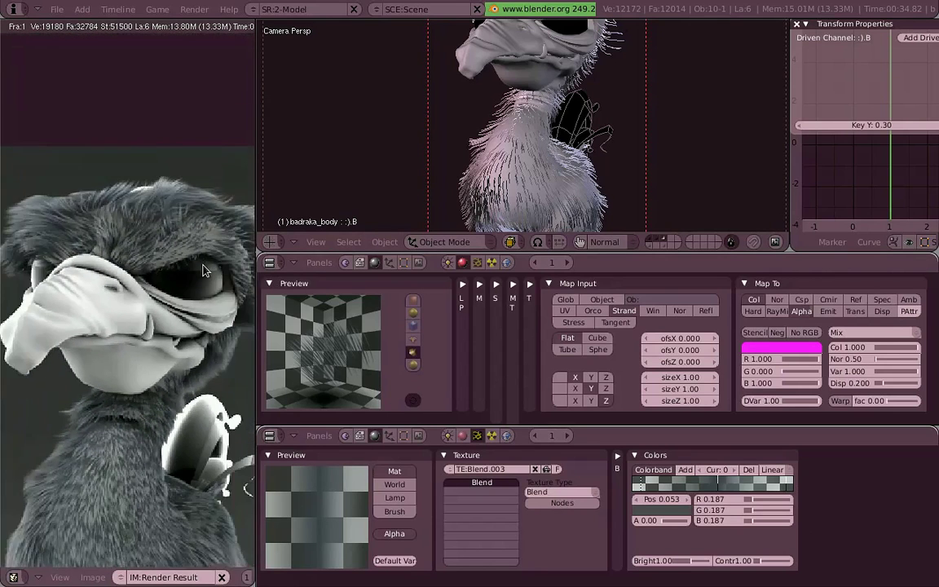
{"action": "scroll", "coordinate": [186, 327], "scroll_direction": "up", "scroll_amount": 1}
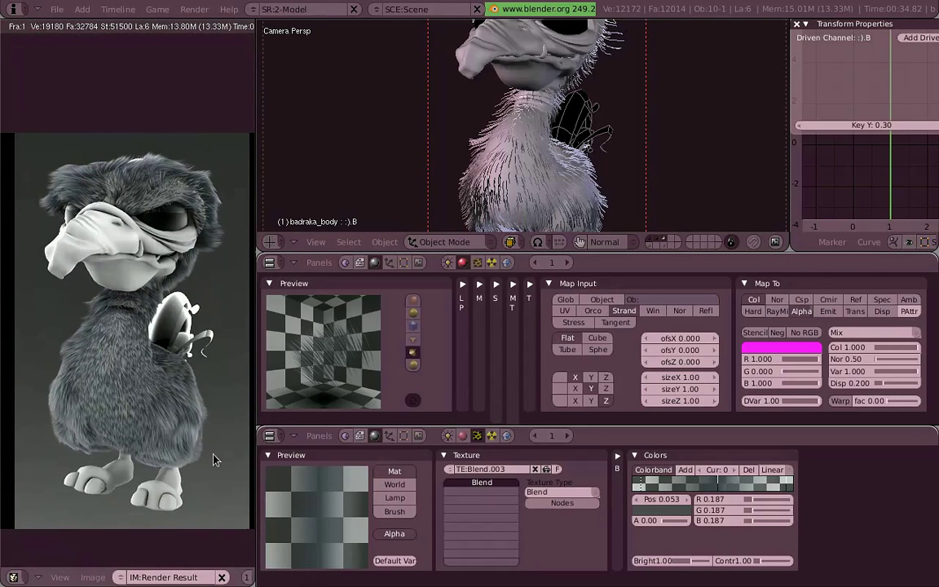
Step: Show the braka_hair material's link and pipeline settings and enable Use Blender Units in its strand options
{"action": "left_click", "coordinate": [482, 287]}
{"action": "left_click", "coordinate": [482, 286]}
{"action": "left_click", "coordinate": [465, 287]}
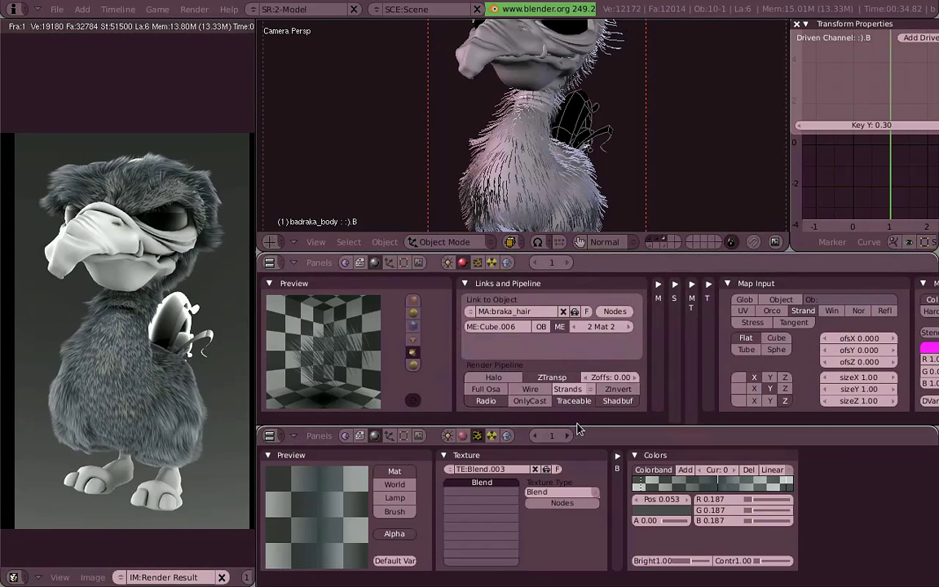
{"action": "left_click", "coordinate": [593, 392]}
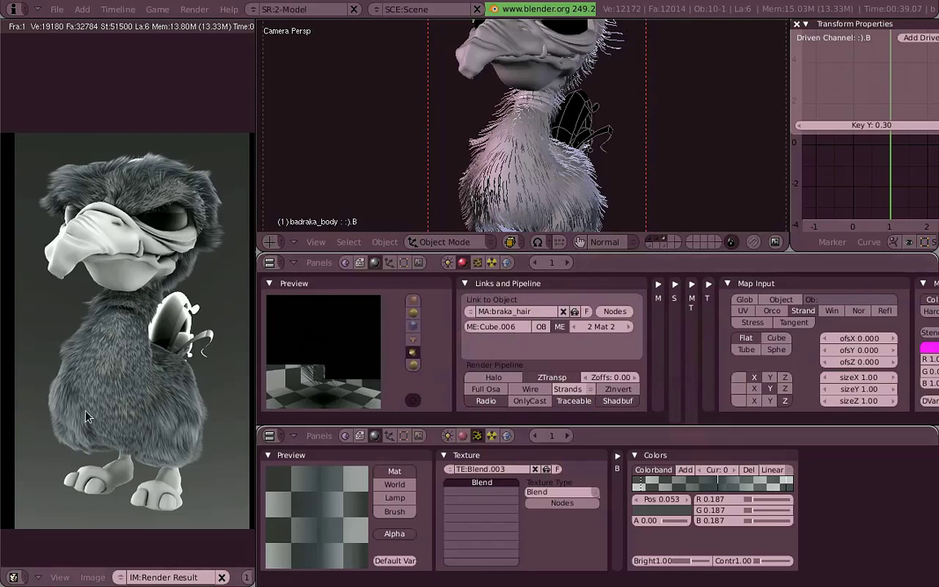
{"action": "scroll", "coordinate": [618, 173], "scroll_direction": "down", "scroll_amount": 8}
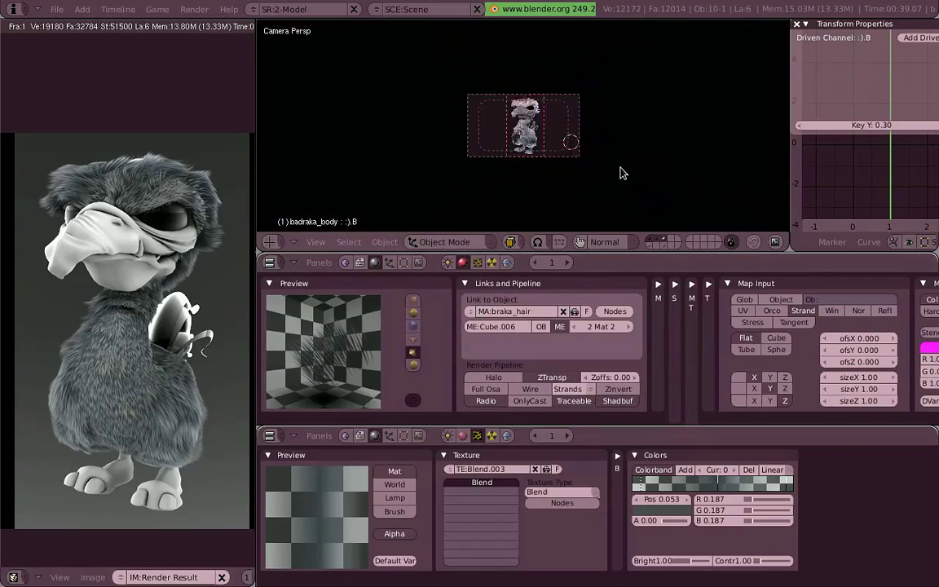
{"action": "scroll", "coordinate": [619, 180], "scroll_direction": "up", "scroll_amount": 10}
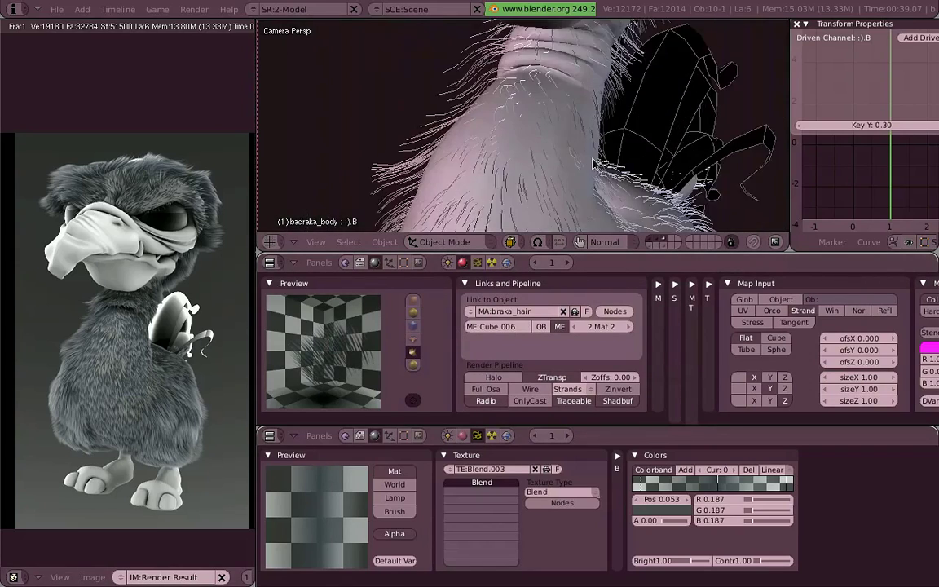
{"action": "scroll", "coordinate": [593, 165], "scroll_direction": "down", "scroll_amount": 10}
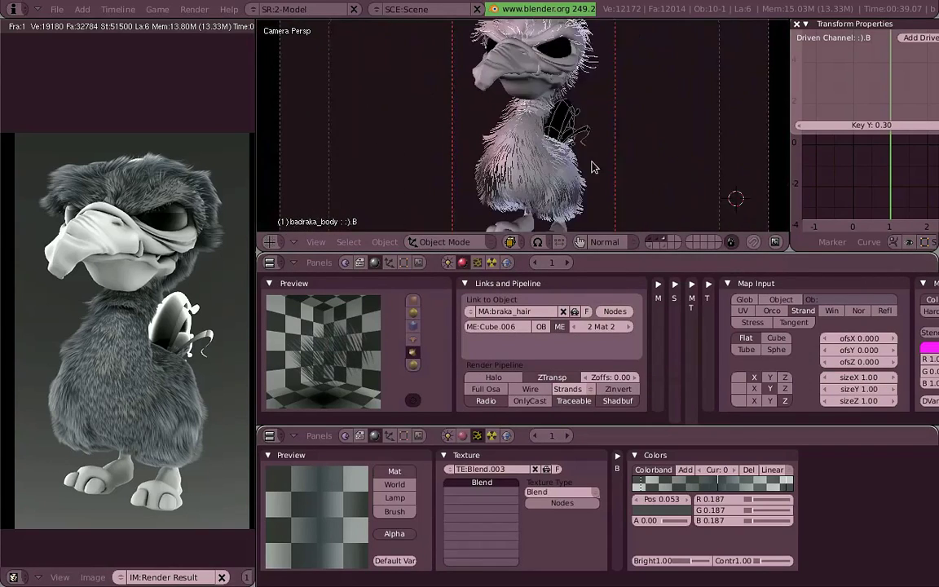
{"action": "left_click", "coordinate": [580, 391]}
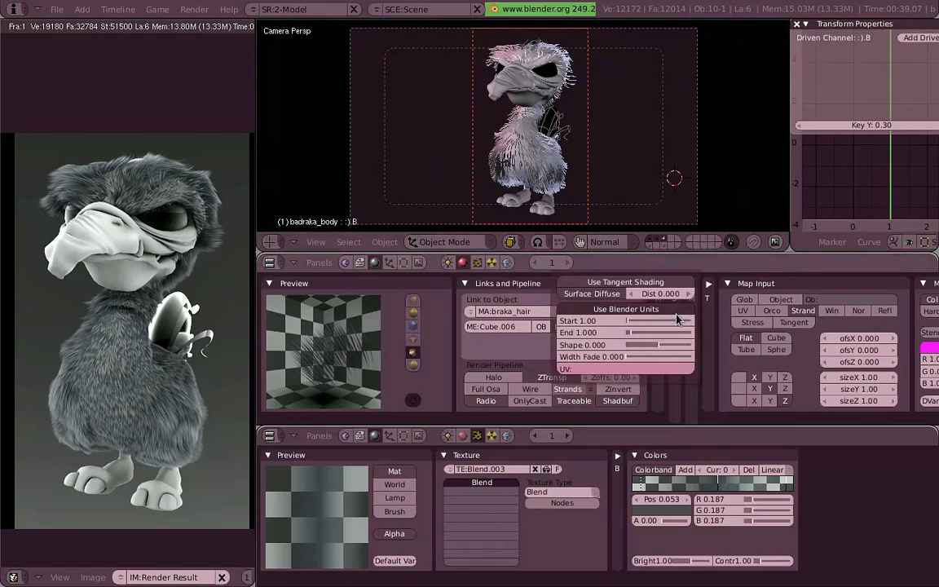
{"action": "left_click", "coordinate": [644, 311]}
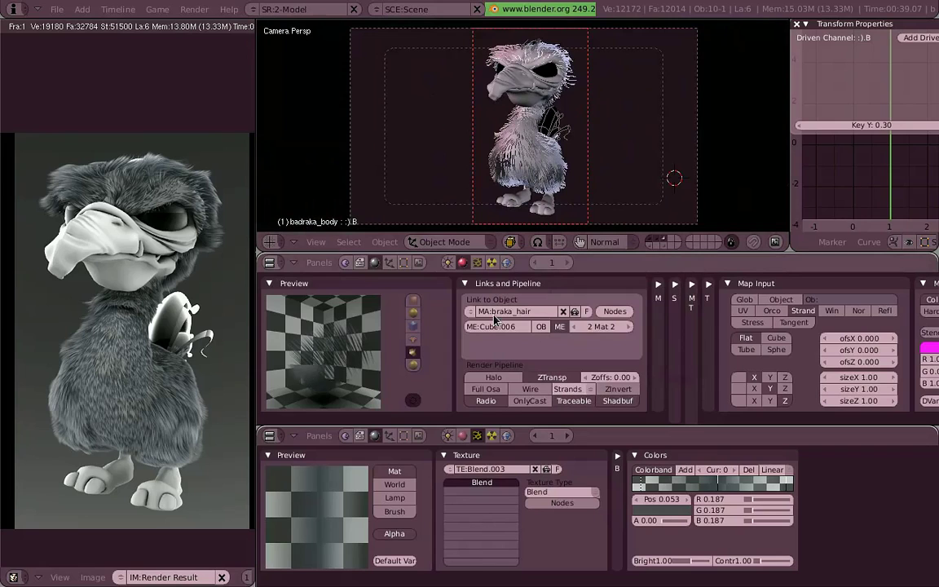
{"action": "left_click", "coordinate": [571, 391]}
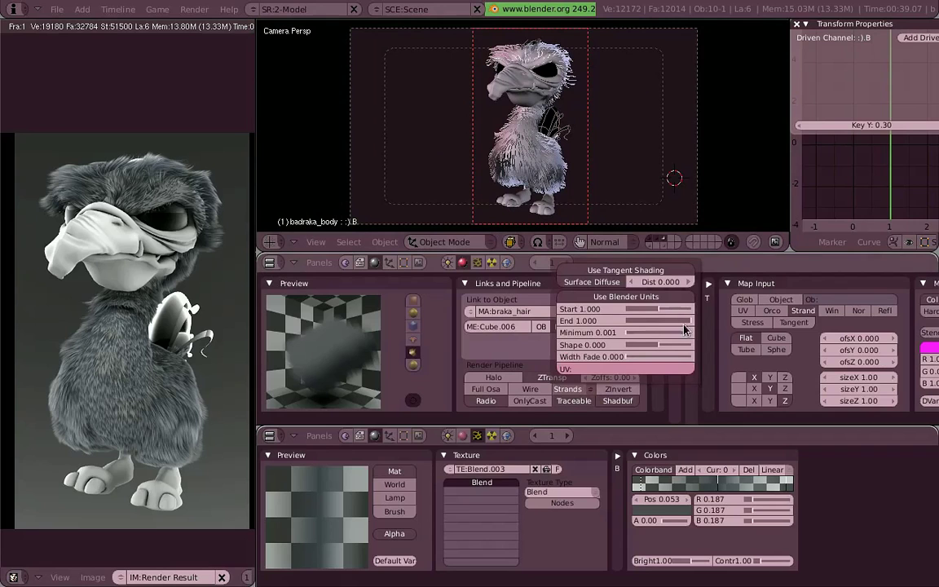
Step: Examine the character's overall size against the scene grid in front view, and return to the camera view
{"action": "key", "text": "KP_0"}
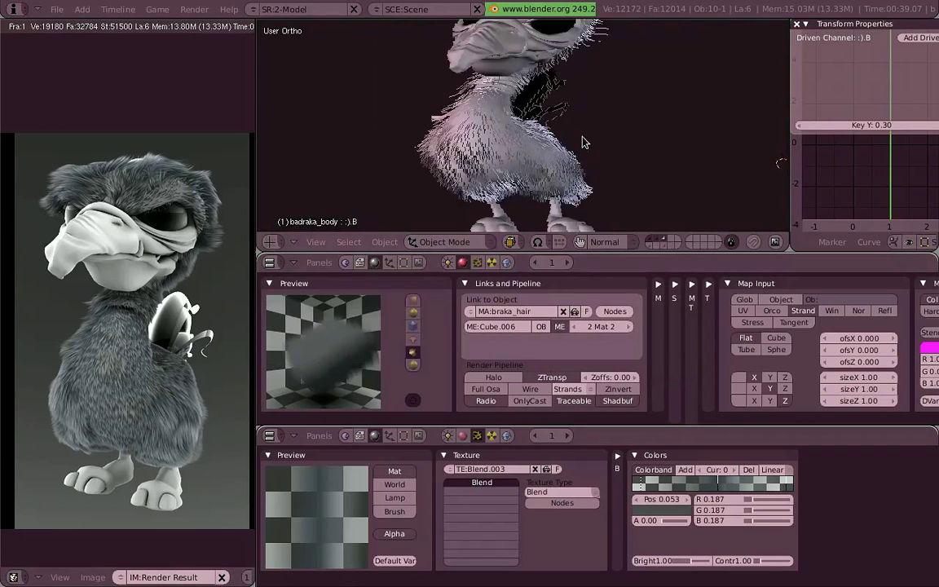
{"action": "key", "text": "KP_1"}
{"action": "middle_click_drag", "start_coordinate": [501, 217], "coordinate": [563, 151], "text": "shift"}
{"action": "scroll", "coordinate": [565, 157], "scroll_direction": "down", "scroll_amount": 3}
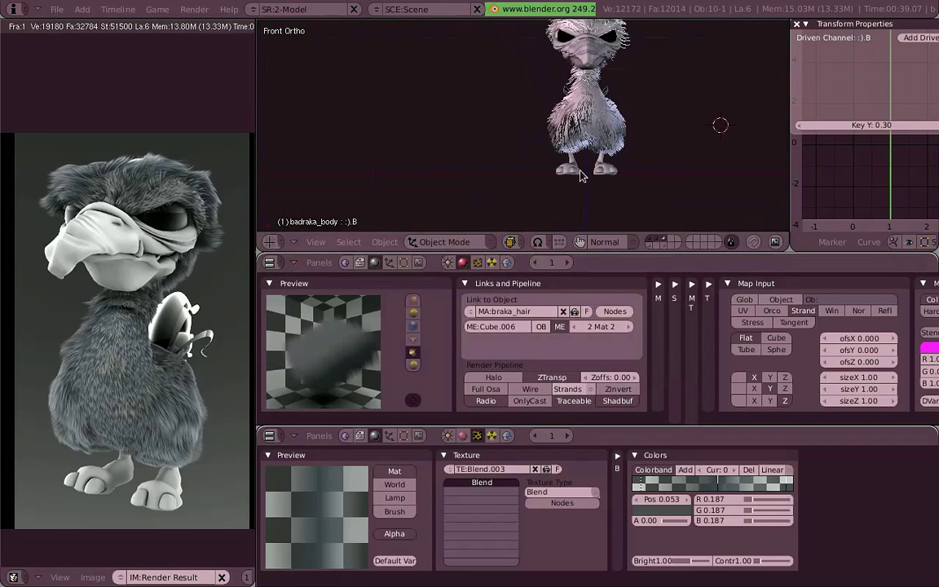
{"action": "scroll", "coordinate": [592, 170], "scroll_direction": "down", "scroll_amount": 2}
{"action": "scroll", "coordinate": [593, 170], "scroll_direction": "down", "scroll_amount": 2}
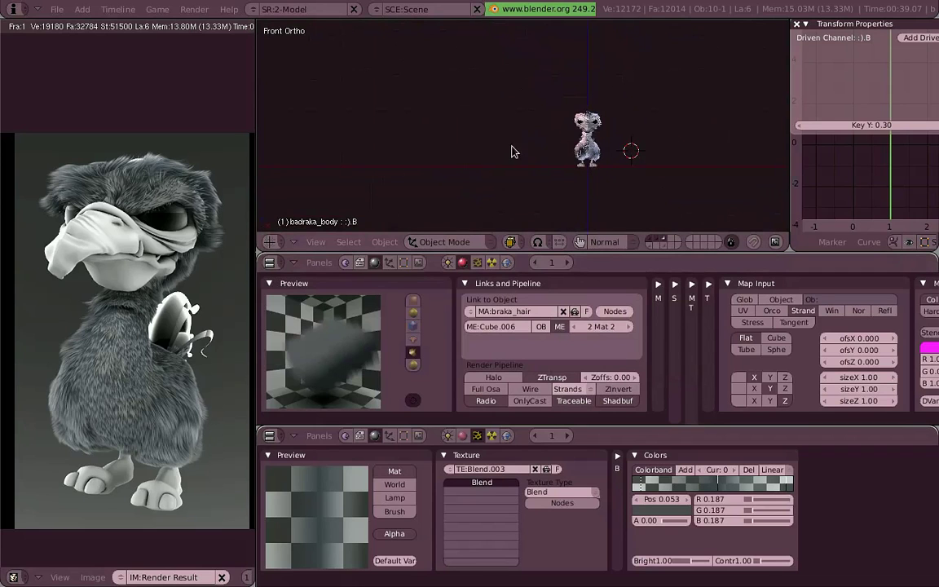
{"action": "scroll", "coordinate": [525, 158], "scroll_direction": "up", "scroll_amount": 6}
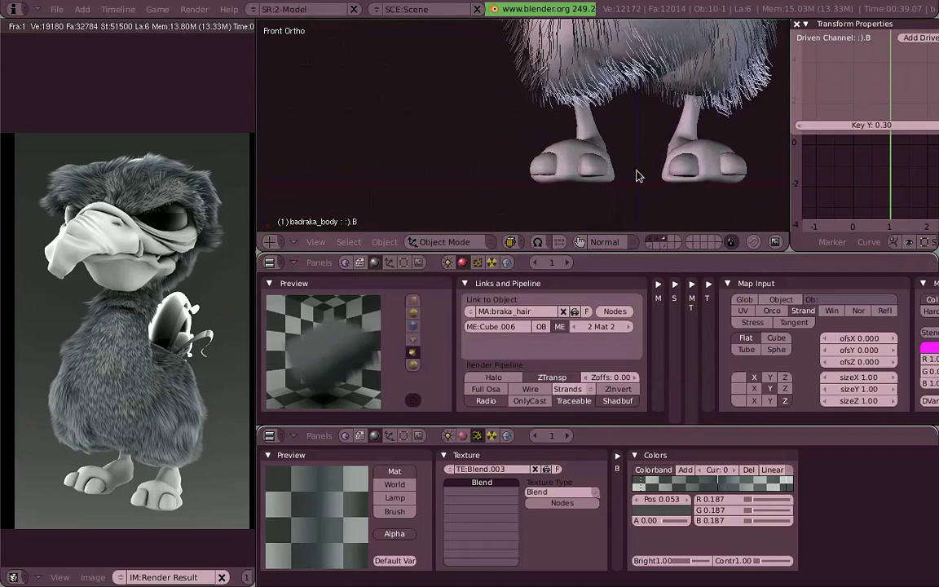
{"action": "scroll", "coordinate": [491, 182], "scroll_direction": "down", "scroll_amount": 5}
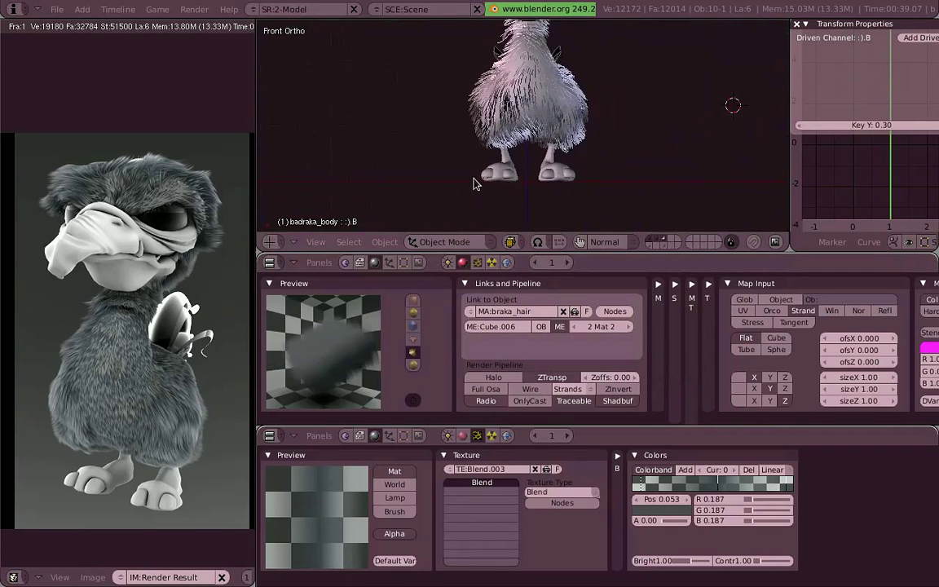
{"action": "middle_click_drag", "start_coordinate": [478, 183], "coordinate": [504, 206], "text": "shift"}
{"action": "scroll", "coordinate": [502, 202], "scroll_direction": "down", "scroll_amount": 1}
{"action": "key", "text": "ctrl+Up"}
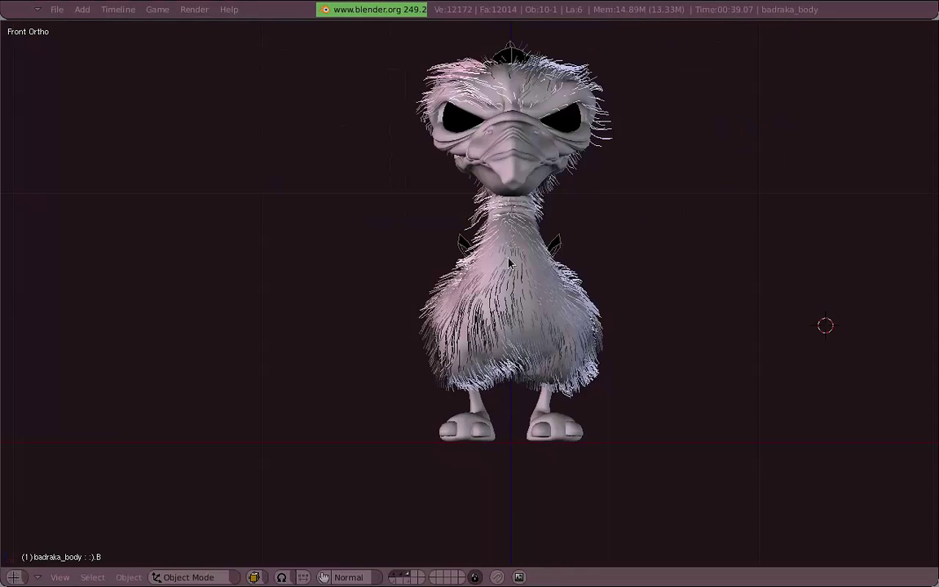
{"action": "scroll", "coordinate": [625, 257], "scroll_direction": "down", "scroll_amount": 5}
{"action": "middle_click_drag", "start_coordinate": [682, 250], "coordinate": [657, 266], "text": "shift"}
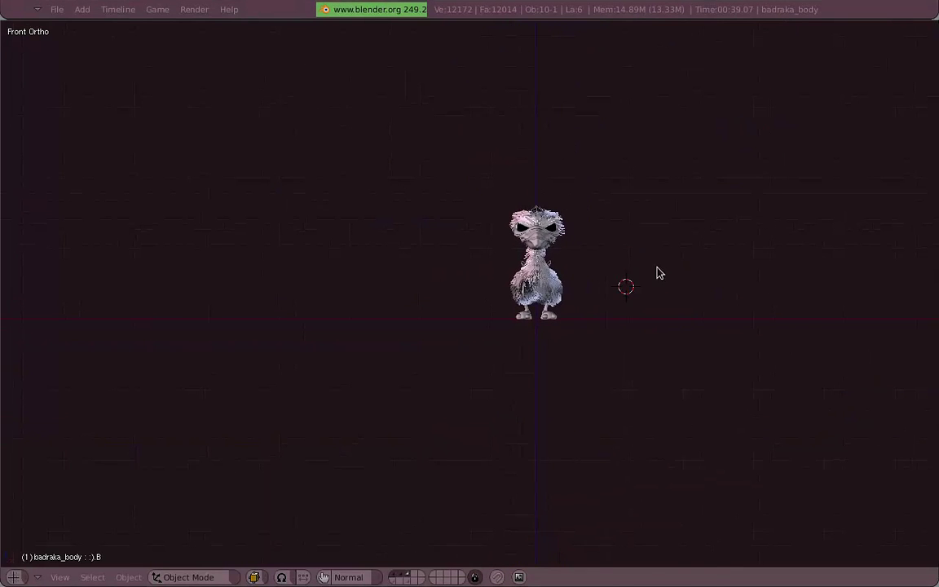
{"action": "key", "text": "ctrl+Down"}
{"action": "scroll", "coordinate": [609, 164], "scroll_direction": "up", "scroll_amount": 4}
{"action": "key", "text": "KP_0"}
{"action": "key", "text": "KP_0"}
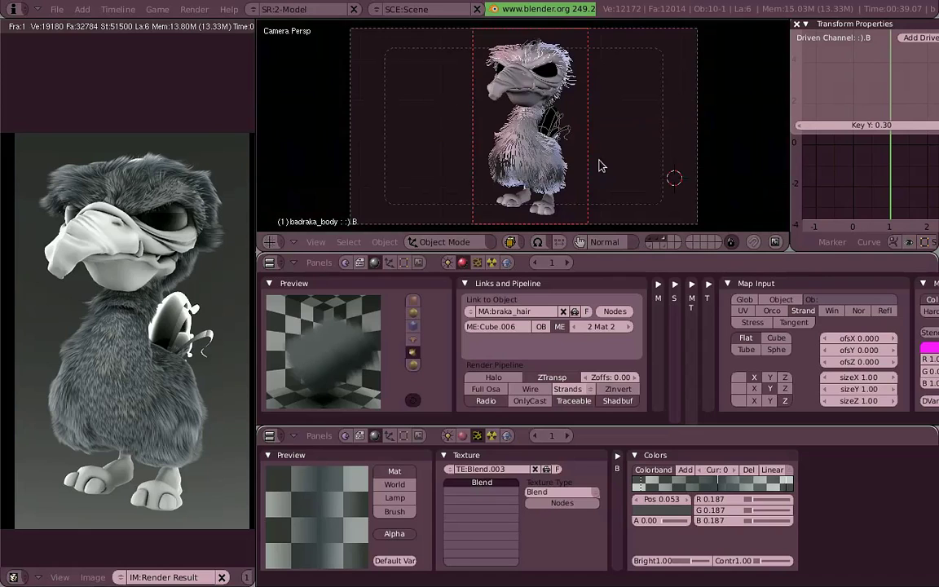
Step: Set the braka_hair strands' End width to 0.000
{"action": "left_click", "coordinate": [593, 392]}
{"action": "left_click", "coordinate": [595, 393]}
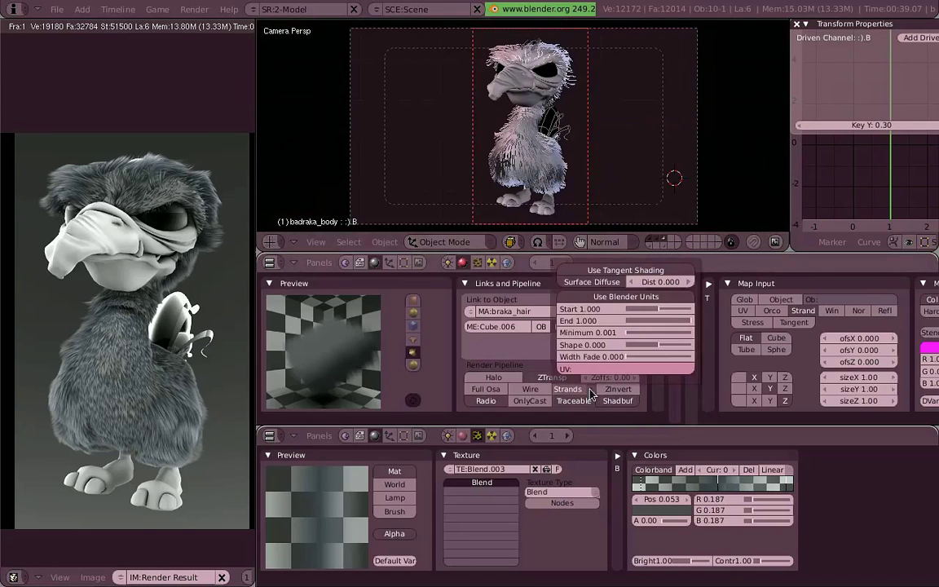
{"action": "left_click_drag", "start_coordinate": [597, 325], "coordinate": [589, 333]}
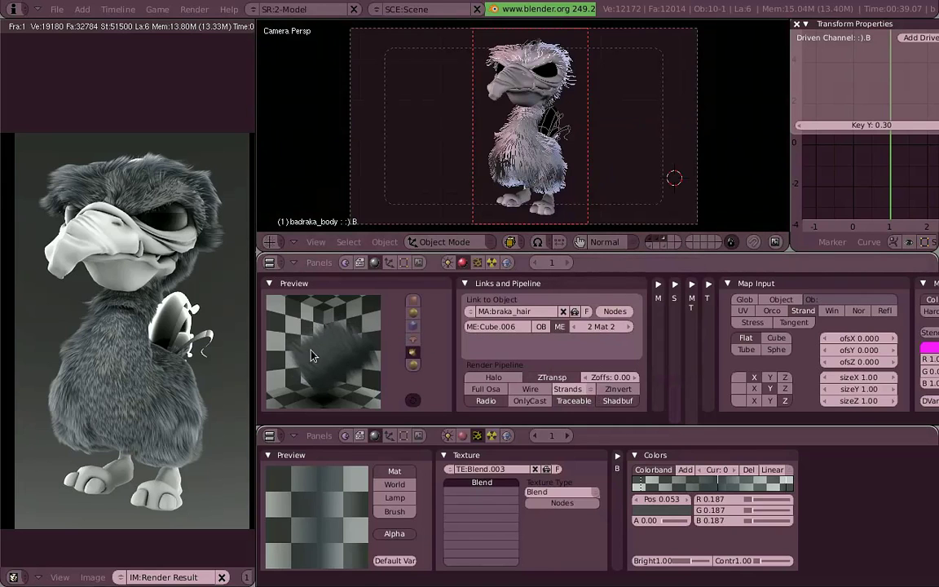
Step: Enlarge the material settings and preview, and set the hair strands' Start width to 0.056
{"action": "left_click_drag", "start_coordinate": [382, 259], "coordinate": [383, 219]}
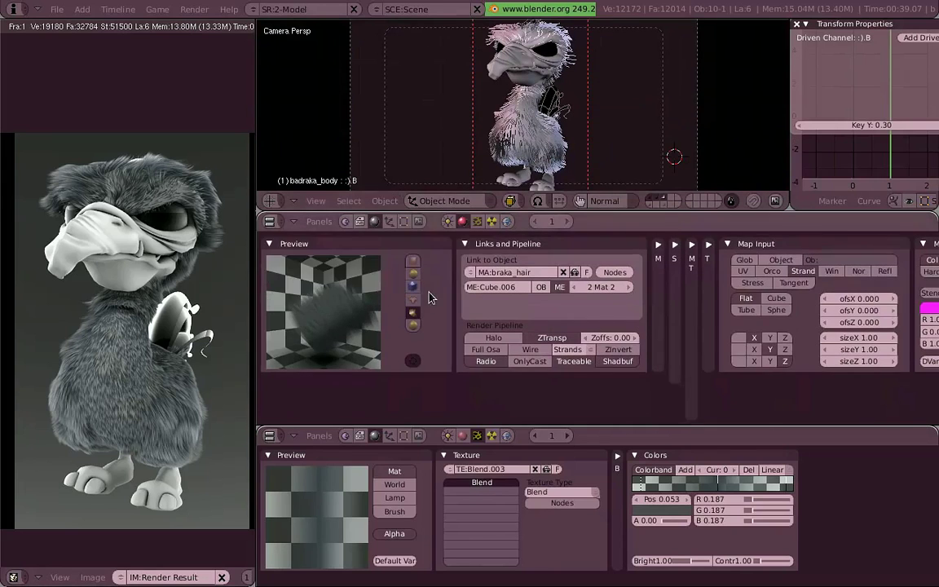
{"action": "middle_click_drag", "start_coordinate": [430, 293], "coordinate": [478, 300], "text": "ctrl"}
{"action": "middle_click_drag", "start_coordinate": [479, 301], "coordinate": [560, 321]}
{"action": "mouse_move", "coordinate": [559, 321]}
{"action": "middle_mouse_down", "text": "ctrl"}
{"action": "mouse_move", "coordinate": [520, 319]}
{"action": "mouse_move", "coordinate": [562, 314]}
{"action": "middle_mouse_up", "text": "ctrl"}
{"action": "middle_click_drag", "start_coordinate": [562, 314], "coordinate": [642, 319]}
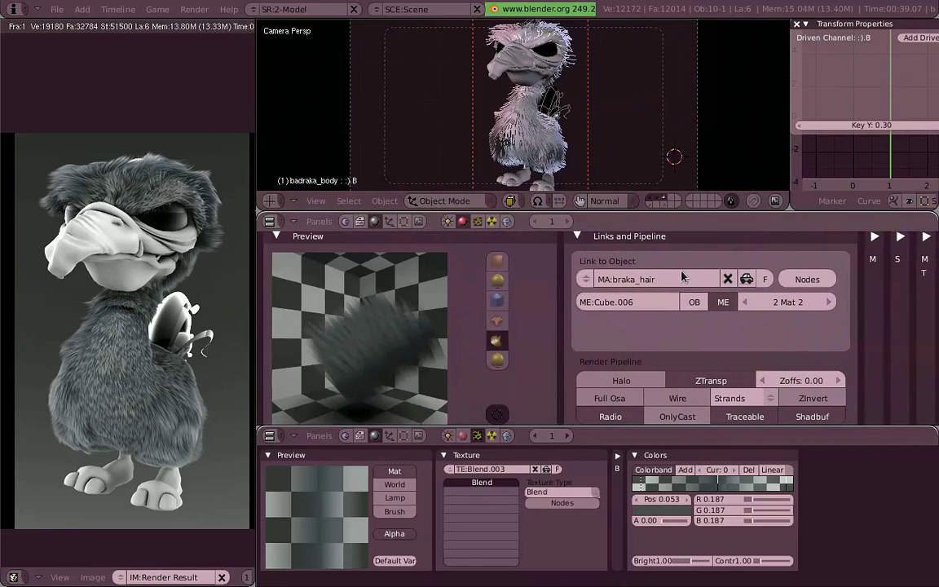
{"action": "left_click_drag", "start_coordinate": [717, 427], "coordinate": [733, 482]}
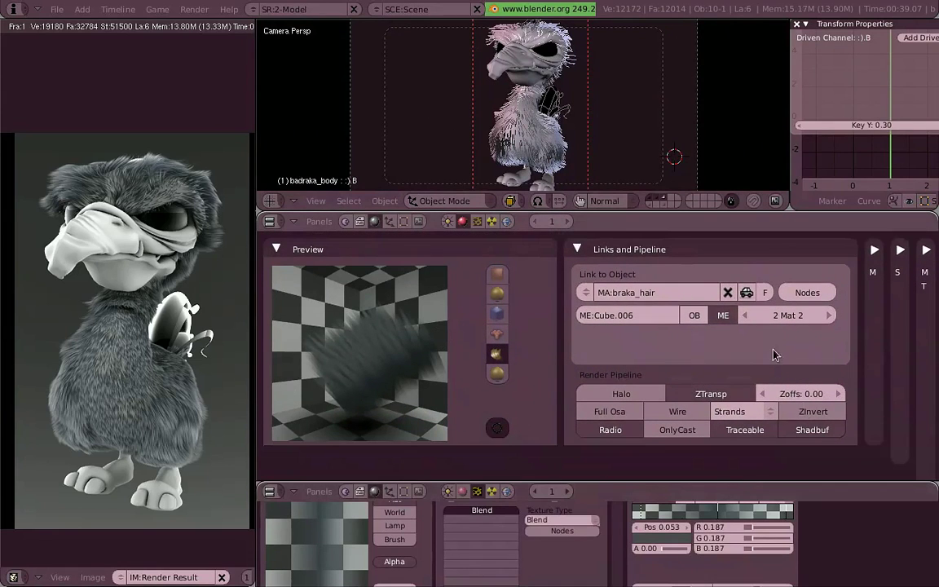
{"action": "left_click", "coordinate": [753, 418]}
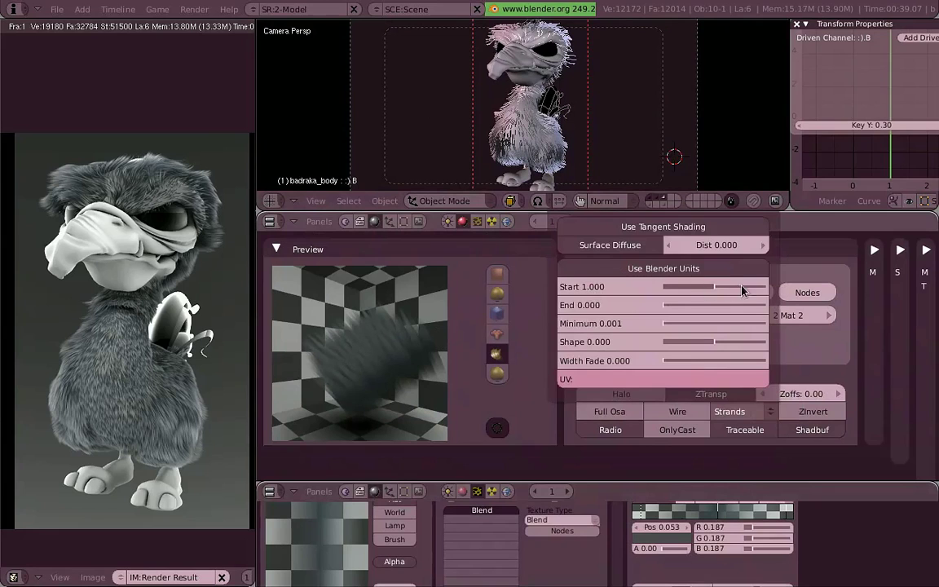
{"action": "left_click_drag", "start_coordinate": [742, 290], "coordinate": [697, 300]}
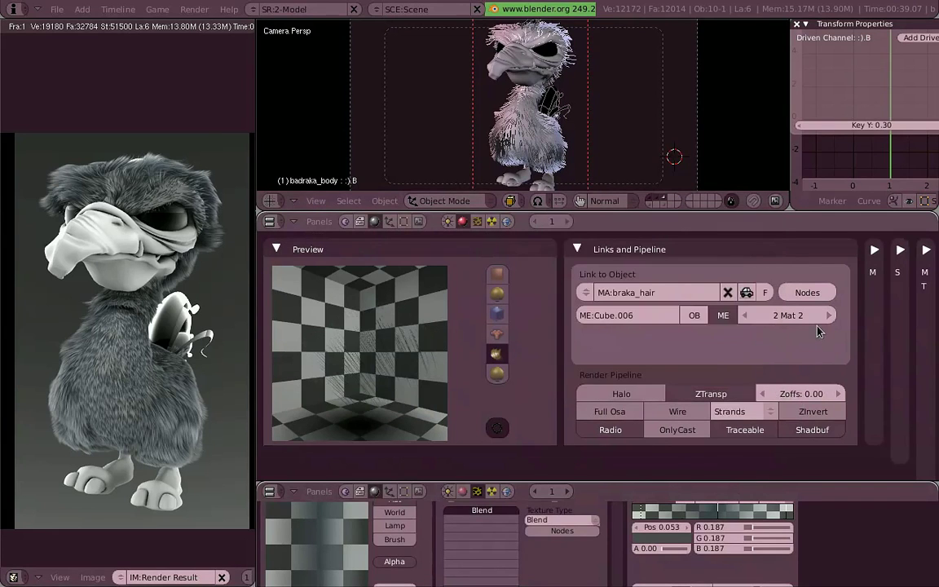
{"action": "left_click", "coordinate": [751, 414]}
{"action": "left_click_drag", "start_coordinate": [719, 290], "coordinate": [722, 292]}
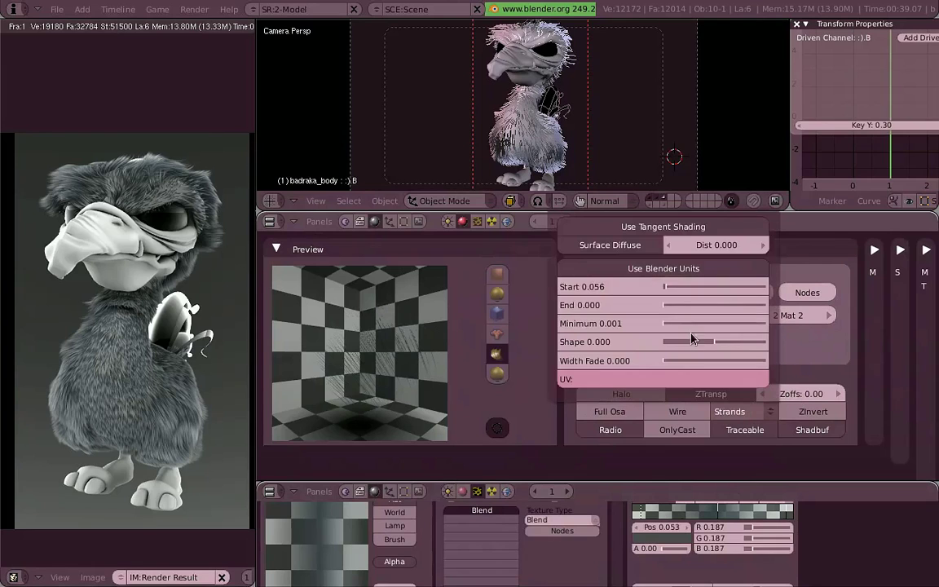
{"action": "left_click", "coordinate": [749, 412]}
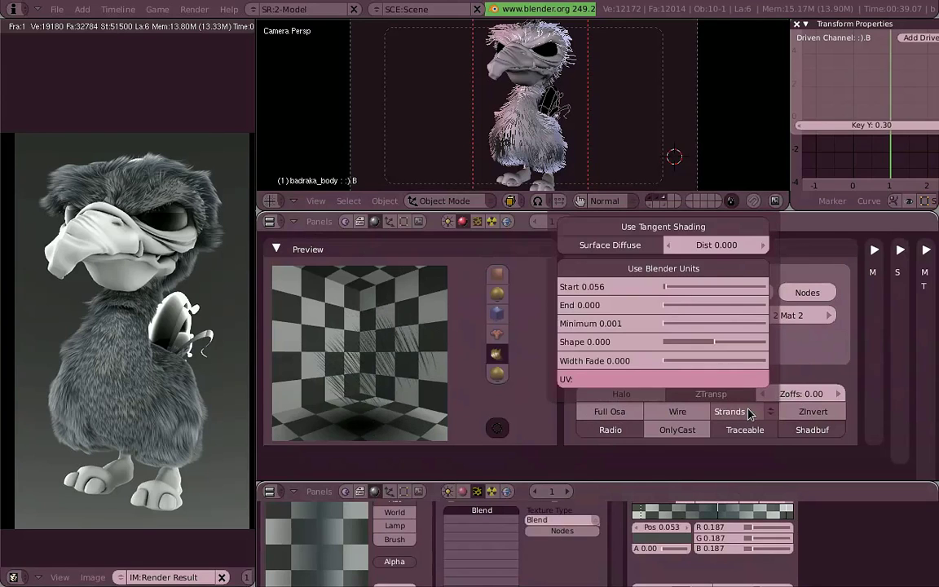
{"action": "left_click", "coordinate": [743, 418]}
{"action": "left_click_drag", "start_coordinate": [667, 361], "coordinate": [772, 372]}
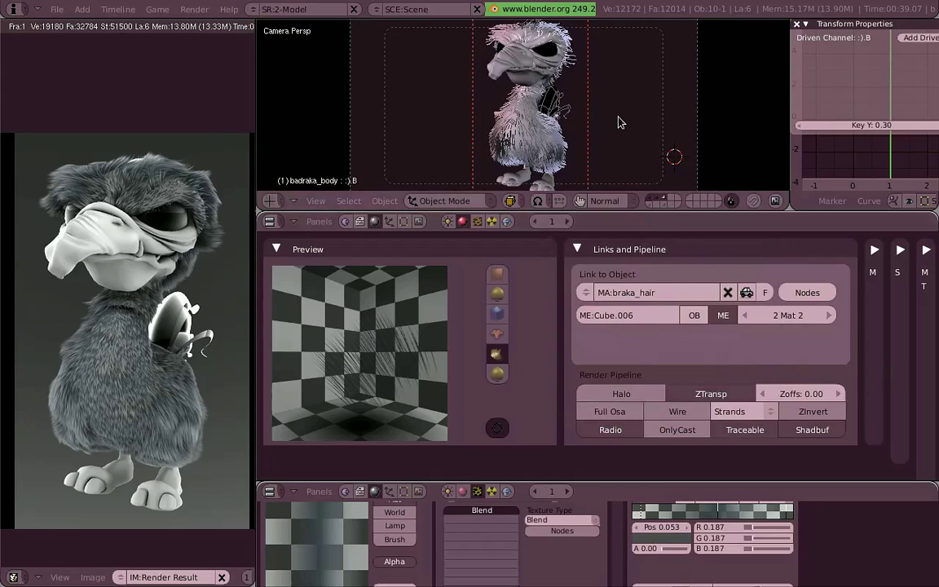
Step: Render the character with the adjusted strand widths and inspect the fur around its head
{"action": "key", "text": "F12"}
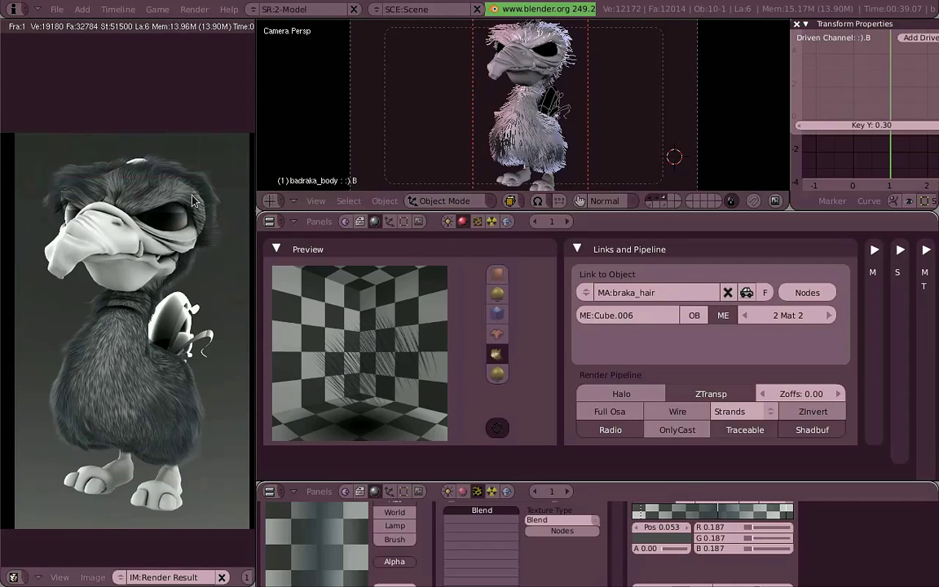
{"action": "middle_click_drag", "start_coordinate": [189, 192], "coordinate": [145, 254]}
{"action": "scroll", "coordinate": [119, 266], "scroll_direction": "up", "scroll_amount": 5}
{"action": "scroll", "coordinate": [115, 218], "scroll_direction": "down", "scroll_amount": 4}
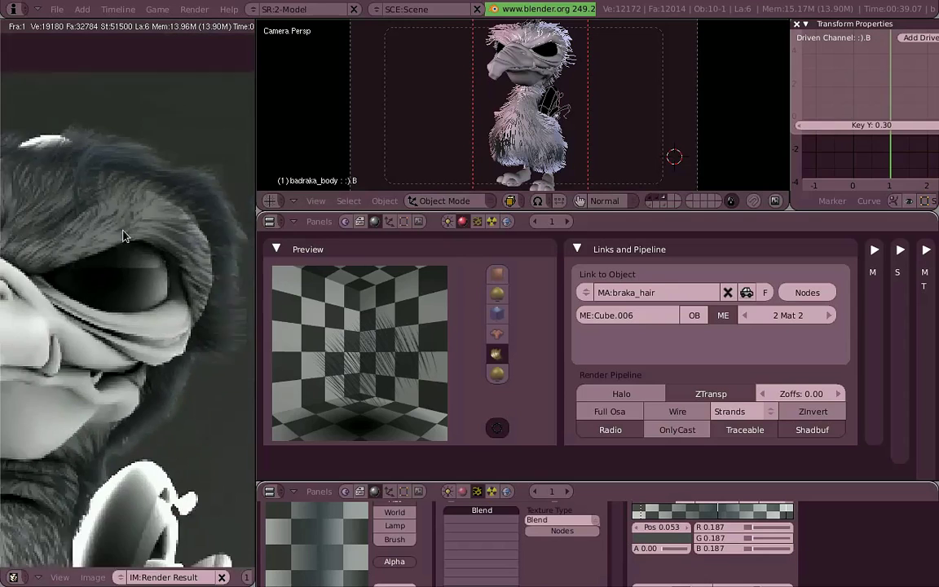
Step: Adjust the braka_hair strand settings, and render only a border region around the character's head
{"action": "left_click", "coordinate": [769, 417]}
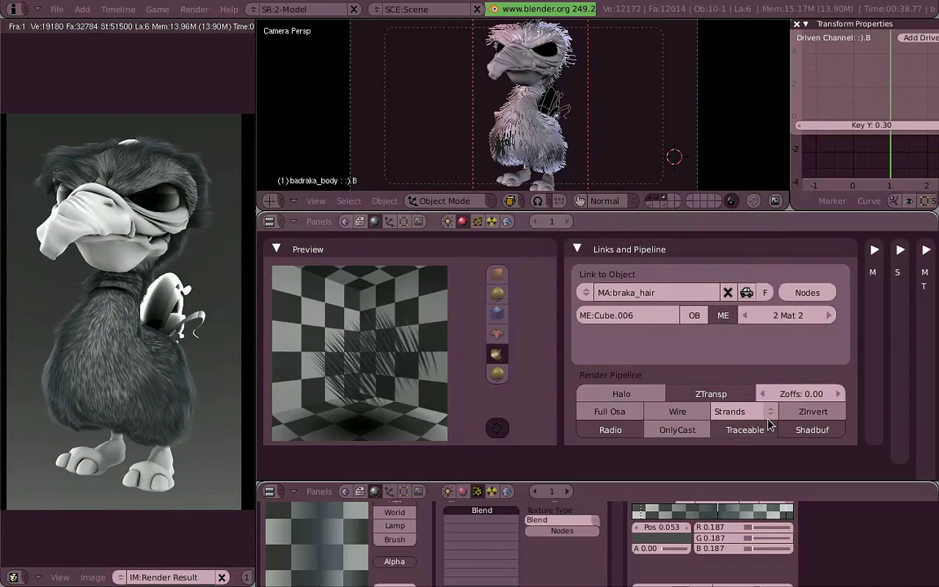
{"action": "middle_click_drag", "start_coordinate": [562, 88], "coordinate": [570, 98], "text": "shift"}
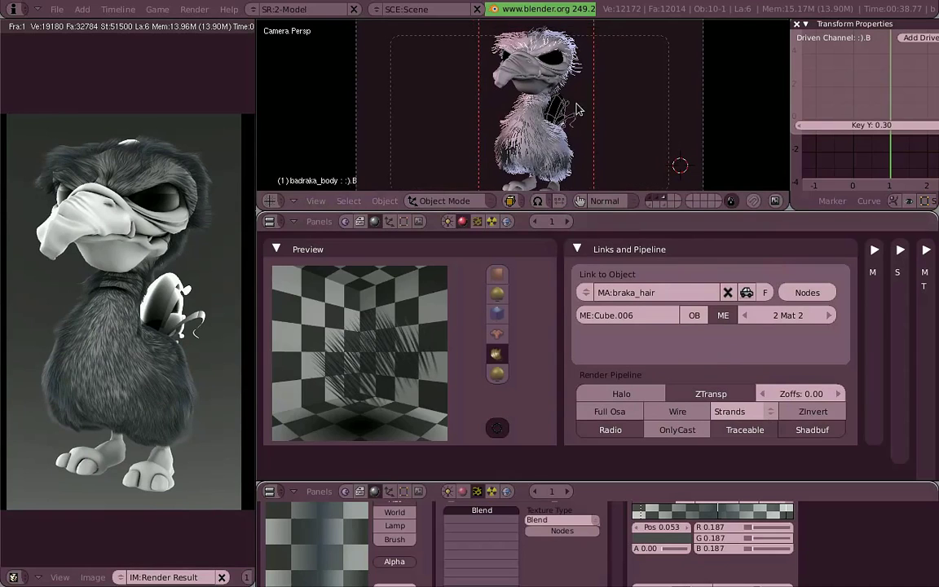
{"action": "key", "text": "shift+b"}
{"action": "left_click_drag", "start_coordinate": [596, 104], "coordinate": [484, 24]}
{"action": "key", "text": "F12"}
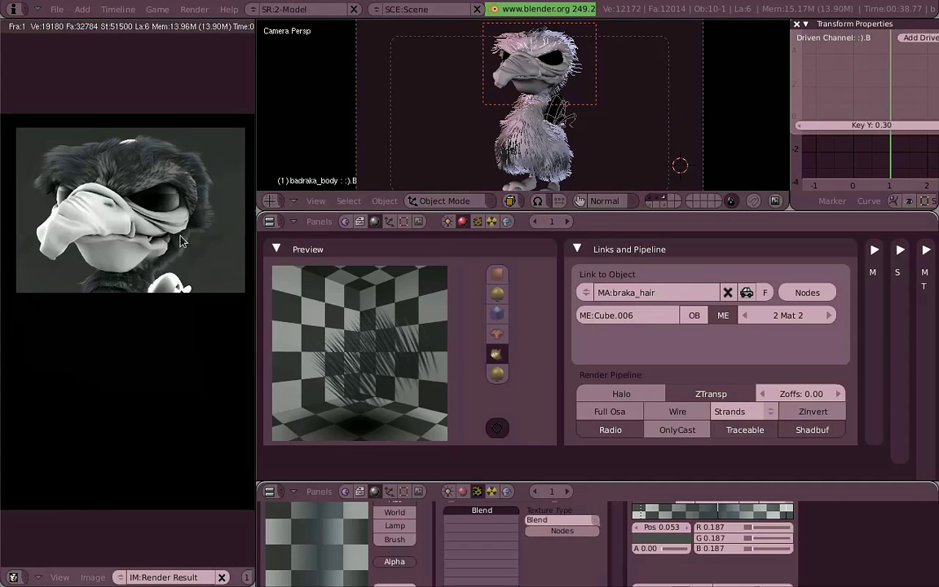
Step: Examine the rendered fur closely around the eye, the top of the head, the beak and the neck
{"action": "scroll", "coordinate": [160, 199], "scroll_direction": "up", "scroll_amount": 6}
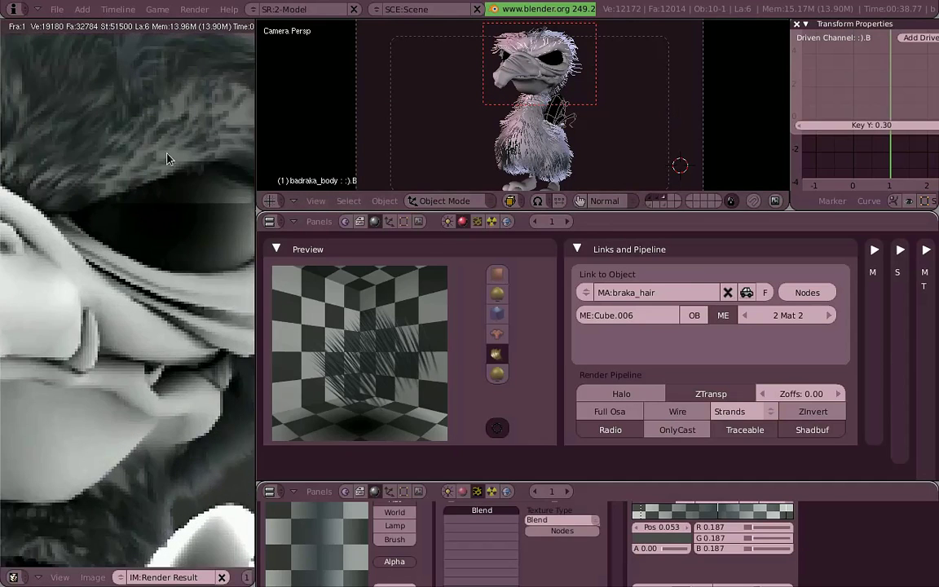
{"action": "scroll", "coordinate": [168, 156], "scroll_direction": "down", "scroll_amount": 3}
{"action": "middle_click_drag", "start_coordinate": [176, 183], "coordinate": [180, 265]}
{"action": "scroll", "coordinate": [178, 234], "scroll_direction": "up", "scroll_amount": 3}
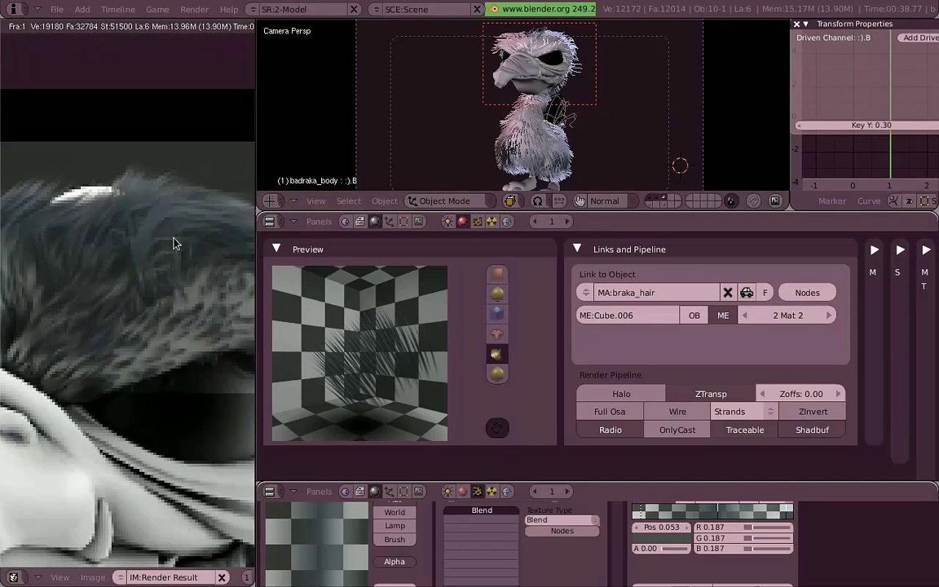
{"action": "middle_click_drag", "start_coordinate": [182, 223], "coordinate": [117, 228]}
{"action": "middle_click_drag", "start_coordinate": [96, 274], "coordinate": [178, 271]}
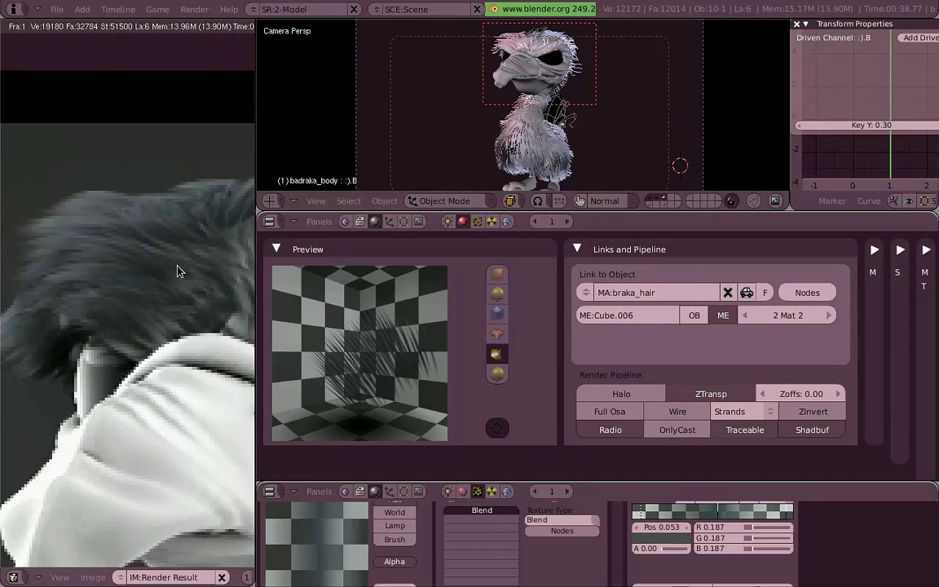
{"action": "middle_click_drag", "start_coordinate": [166, 375], "coordinate": [141, 220]}
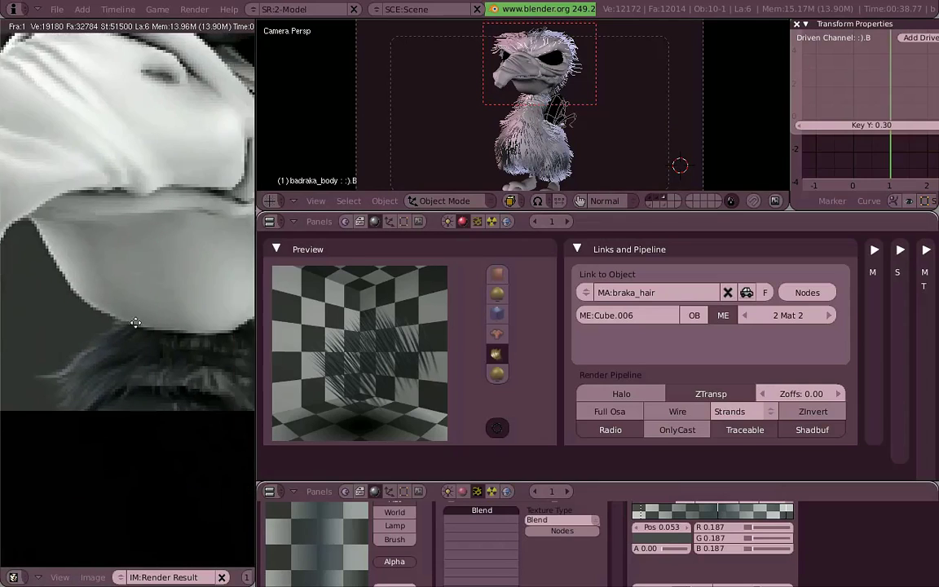
{"action": "middle_click_drag", "start_coordinate": [139, 323], "coordinate": [69, 314]}
{"action": "scroll", "coordinate": [150, 318], "scroll_direction": "down", "scroll_amount": 5}
{"action": "scroll", "coordinate": [151, 323], "scroll_direction": "down", "scroll_amount": 2}
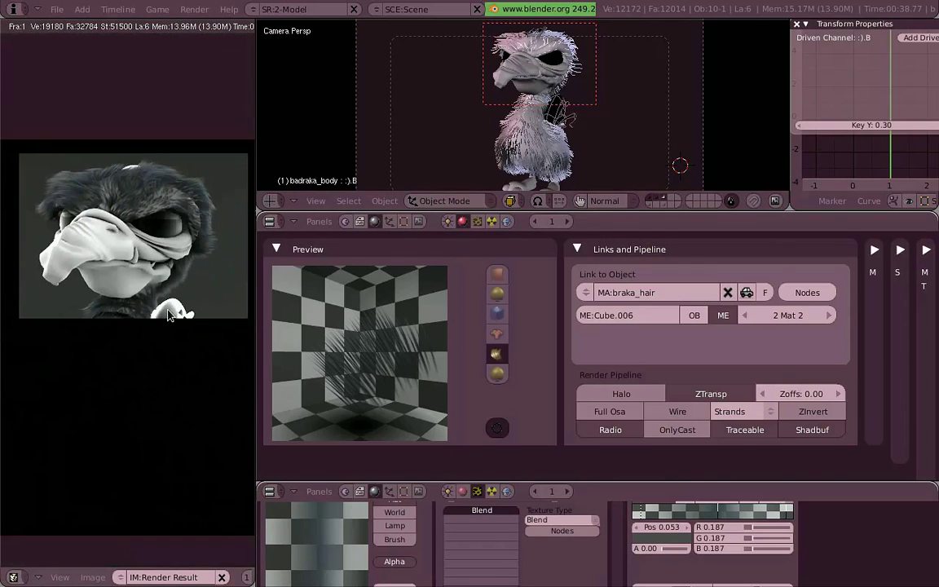
Step: Adjust the braka_hair strand settings again, and re-render the head region to inspect the fur above the eye
{"action": "left_click", "coordinate": [730, 412]}
{"action": "left_click", "coordinate": [673, 249]}
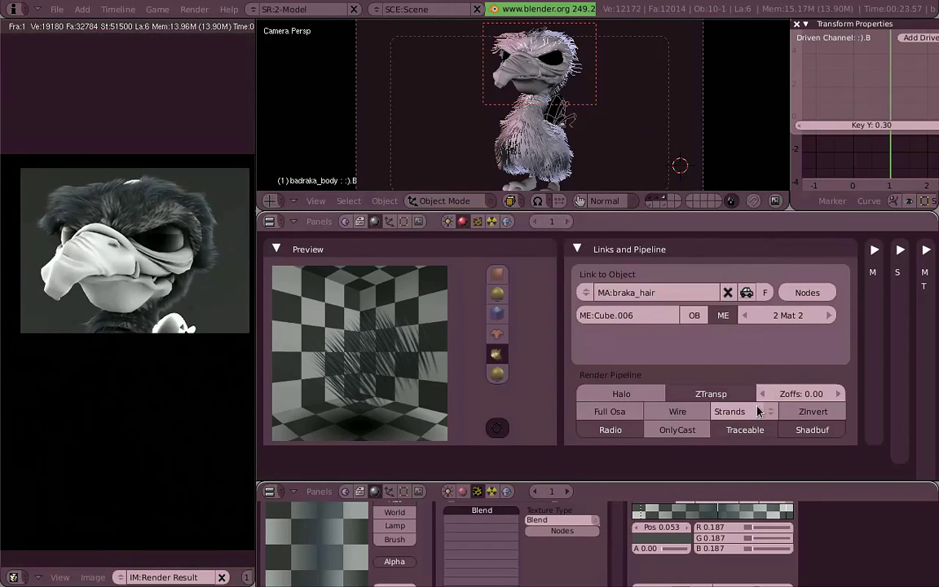
{"action": "left_click", "coordinate": [758, 413]}
{"action": "left_click_drag", "start_coordinate": [752, 364], "coordinate": [677, 373]}
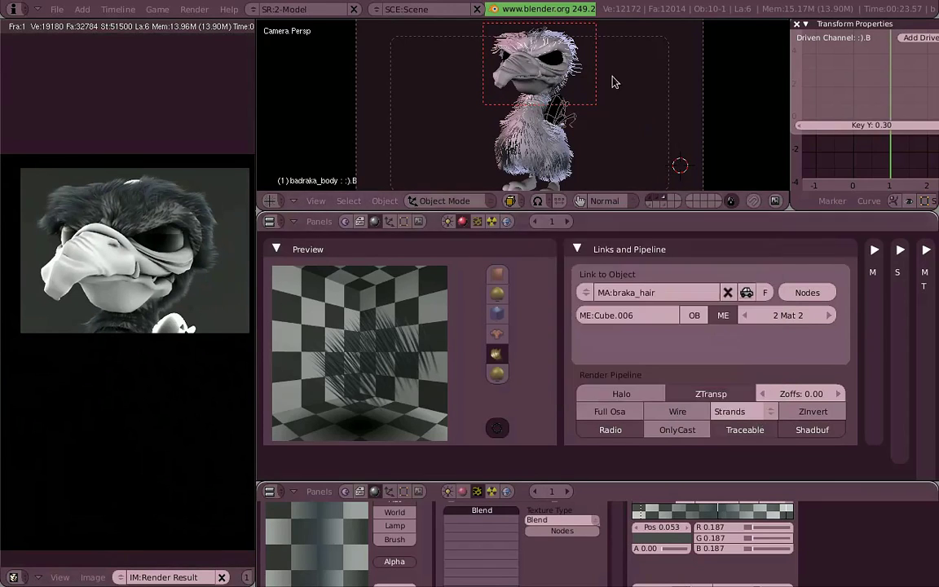
{"action": "key", "text": "F12"}
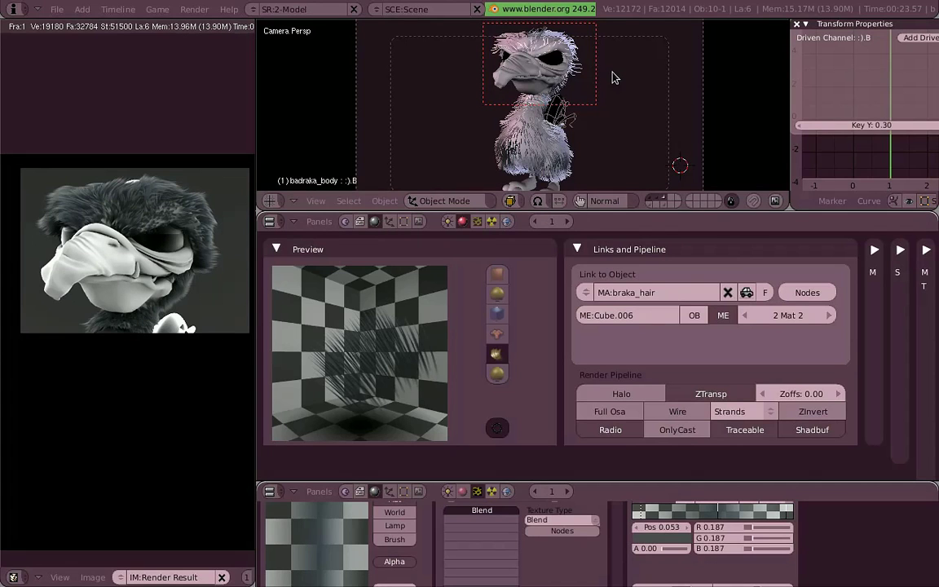
{"action": "scroll", "coordinate": [110, 206], "scroll_direction": "up", "scroll_amount": 3}
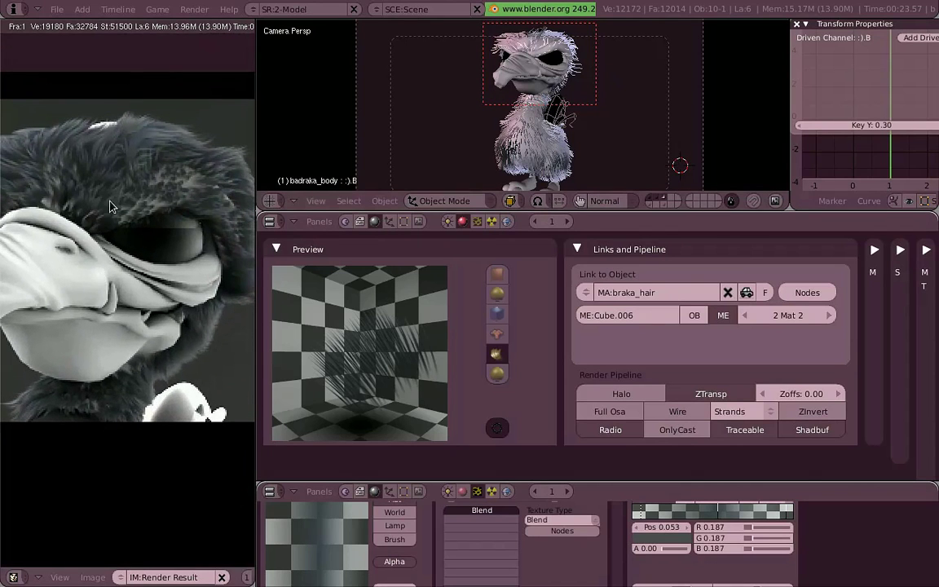
{"action": "scroll", "coordinate": [111, 207], "scroll_direction": "down", "scroll_amount": 3}
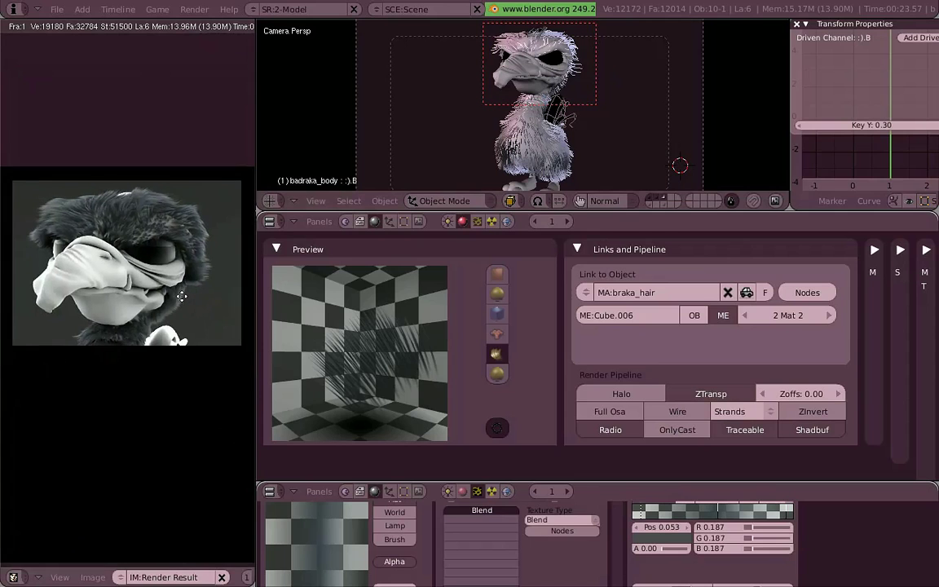
Step: Set the children's Render Amount in the body's hair particle system to 100
{"action": "left_click", "coordinate": [393, 222]}
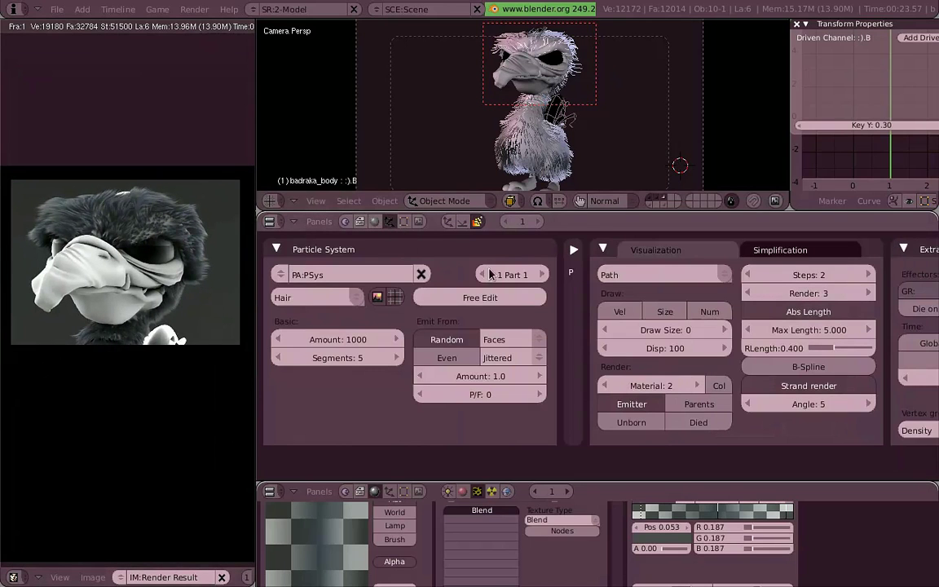
{"action": "middle_click_drag", "start_coordinate": [896, 294], "coordinate": [238, 295]}
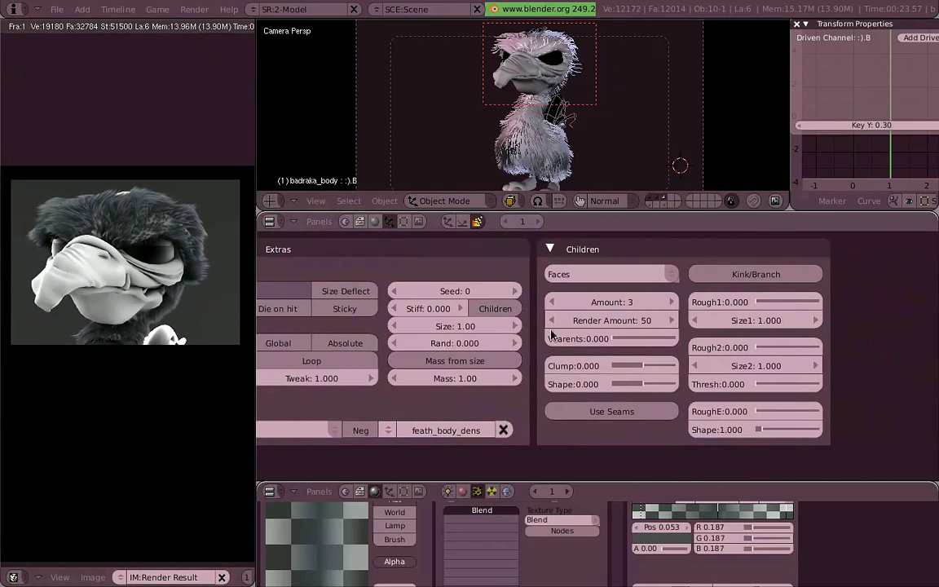
{"action": "left_click", "coordinate": [641, 322]}
{"action": "type", "text": "100"}
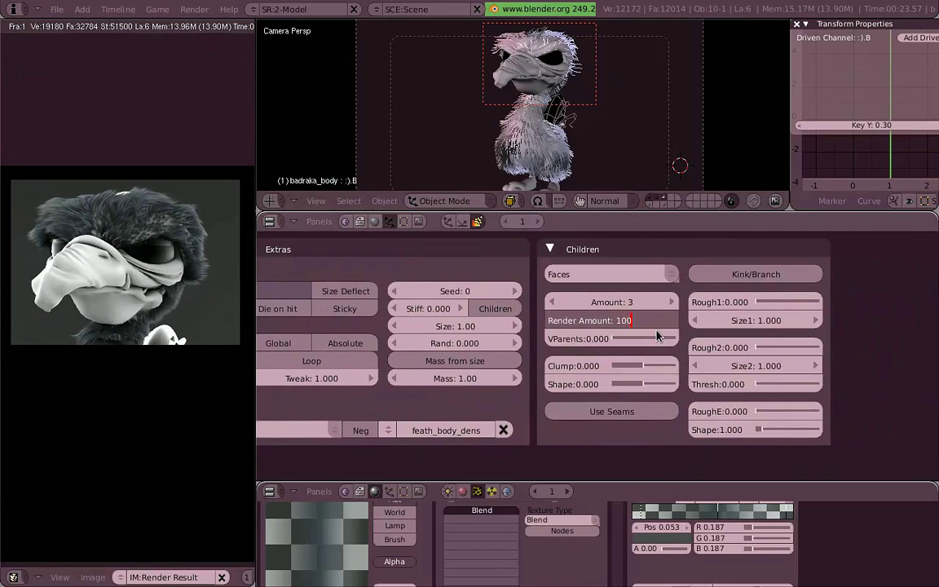
{"action": "key", "text": "Return"}
Step: Extend the render border around the whole character and render it
{"action": "scroll", "coordinate": [606, 157], "scroll_direction": "down", "scroll_amount": 1}
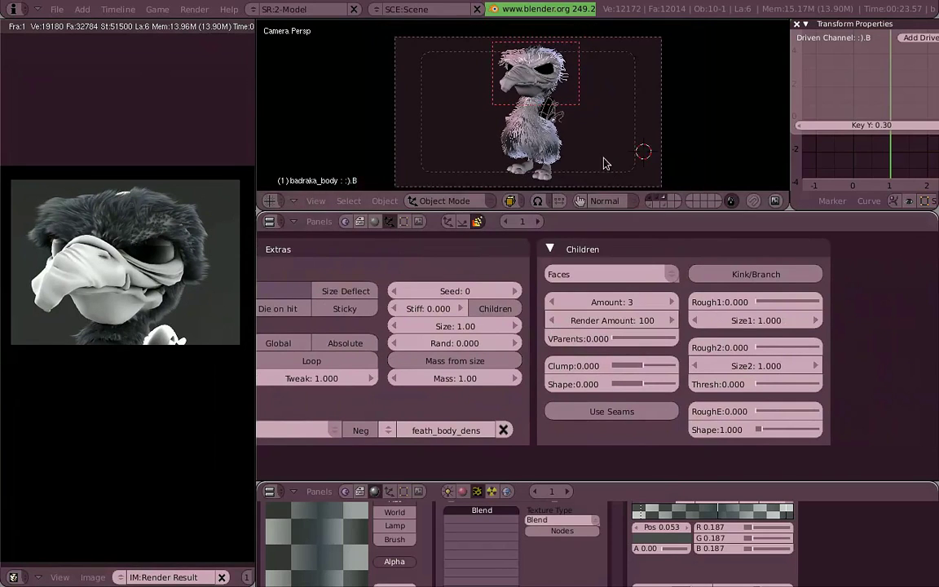
{"action": "key", "text": "shift+b"}
{"action": "left_click_drag", "start_coordinate": [581, 189], "coordinate": [491, 36]}
{"action": "middle_click_drag", "start_coordinate": [173, 315], "coordinate": [176, 248]}
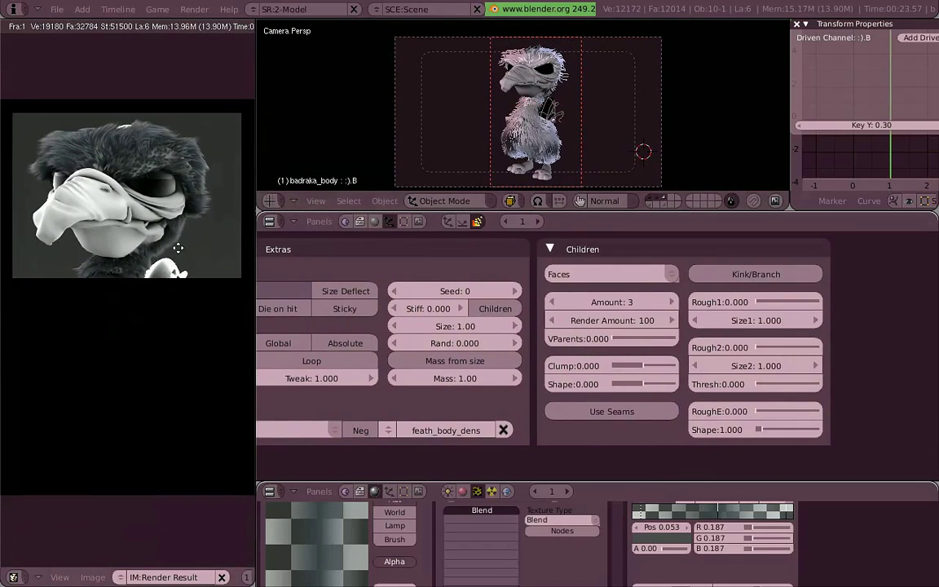
{"action": "scroll", "coordinate": [177, 248], "scroll_direction": "up", "scroll_amount": 1}
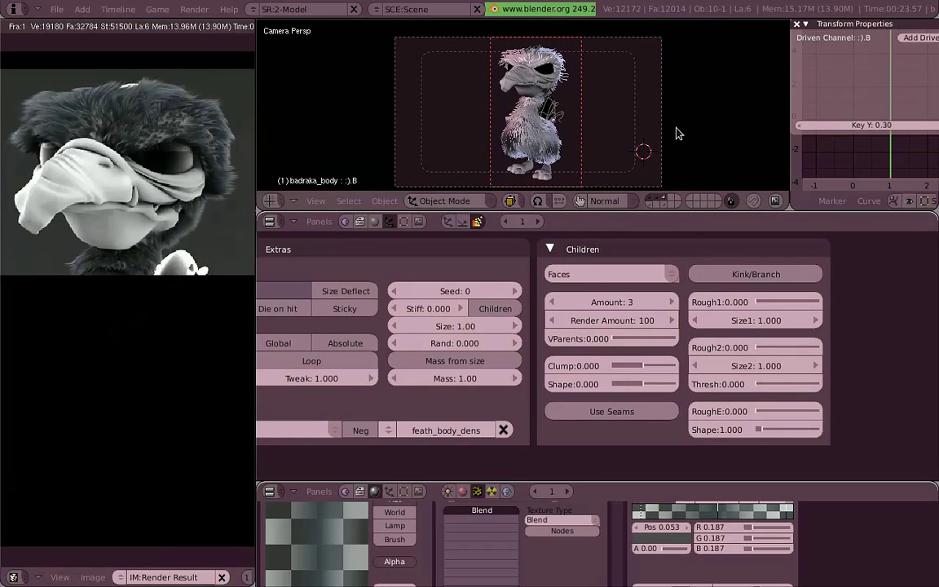
{"action": "key", "text": "F12"}
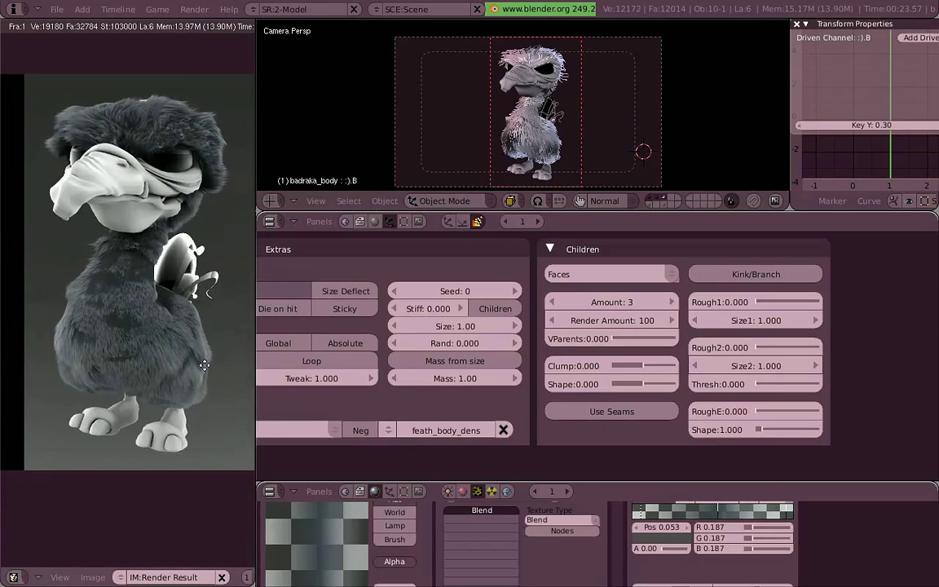
Step: Examine the denser rendered fur on the character's head and along the lower body
{"action": "scroll", "coordinate": [149, 307], "scroll_direction": "up", "scroll_amount": 4}
{"action": "scroll", "coordinate": [149, 306], "scroll_direction": "up", "scroll_amount": 2}
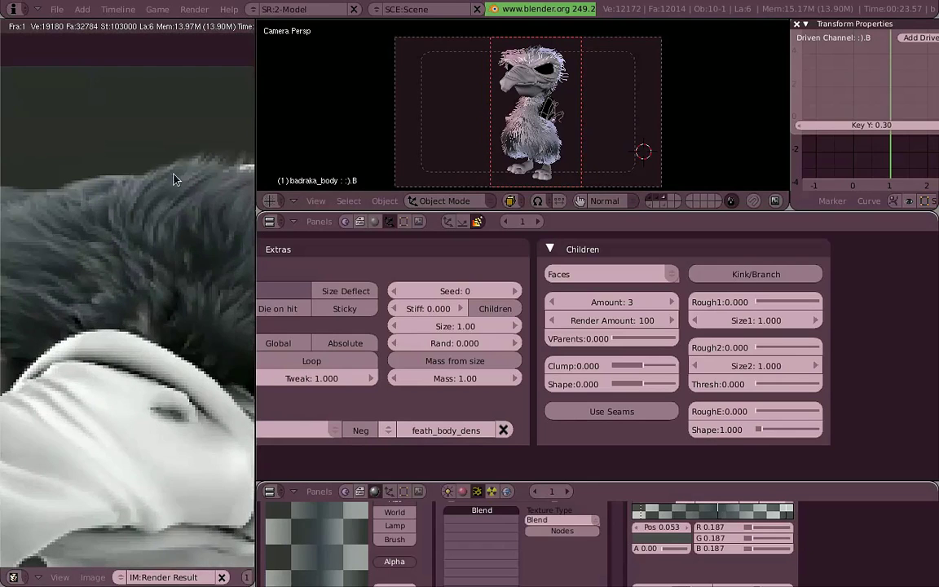
{"action": "scroll", "coordinate": [173, 179], "scroll_direction": "down", "scroll_amount": 3}
{"action": "middle_click_drag", "start_coordinate": [160, 375], "coordinate": [197, 147]}
{"action": "middle_click_drag", "start_coordinate": [146, 397], "coordinate": [23, 216]}
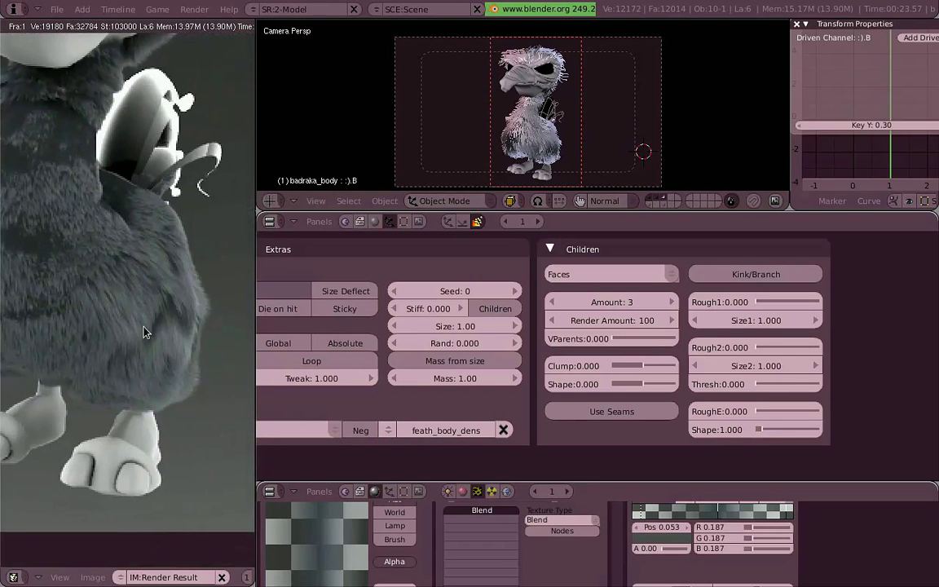
{"action": "scroll", "coordinate": [143, 332], "scroll_direction": "up", "scroll_amount": 4}
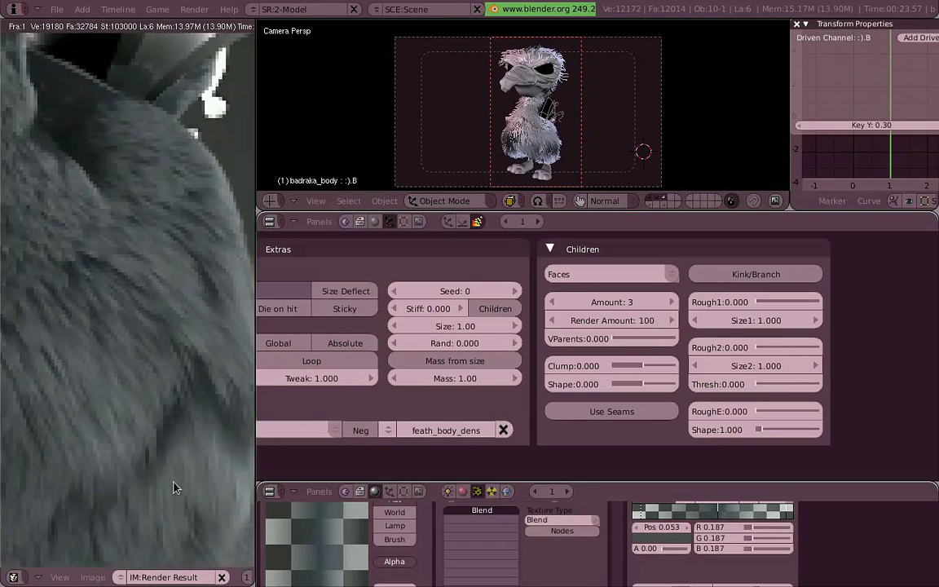
{"action": "middle_click_drag", "start_coordinate": [190, 509], "coordinate": [162, 424]}
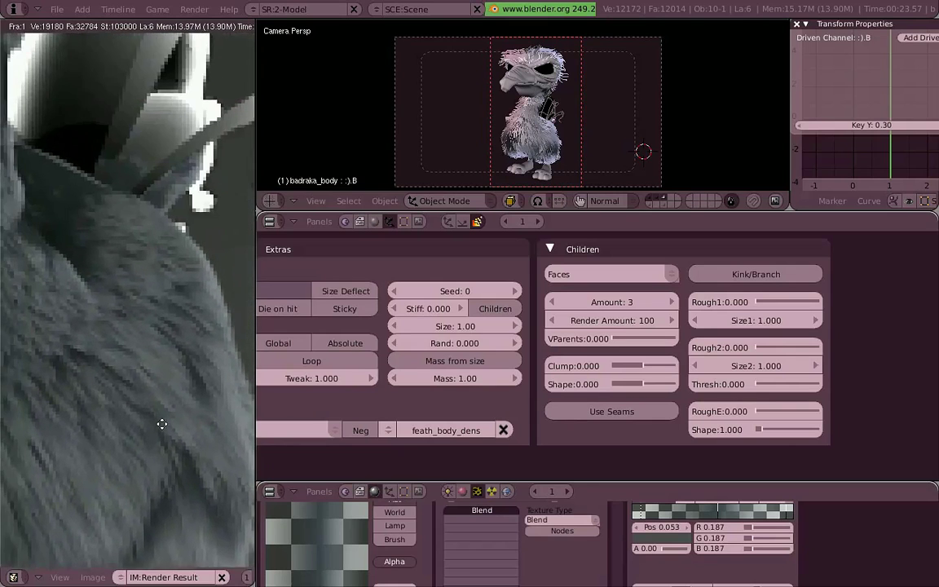
{"action": "scroll", "coordinate": [153, 325], "scroll_direction": "down", "scroll_amount": 6}
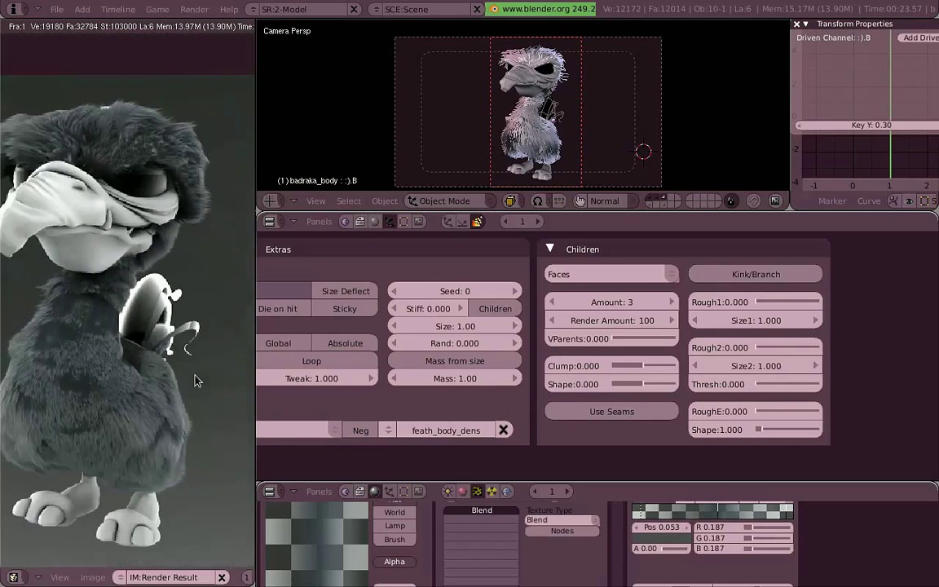
{"action": "scroll", "coordinate": [195, 380], "scroll_direction": "down", "scroll_amount": 2}
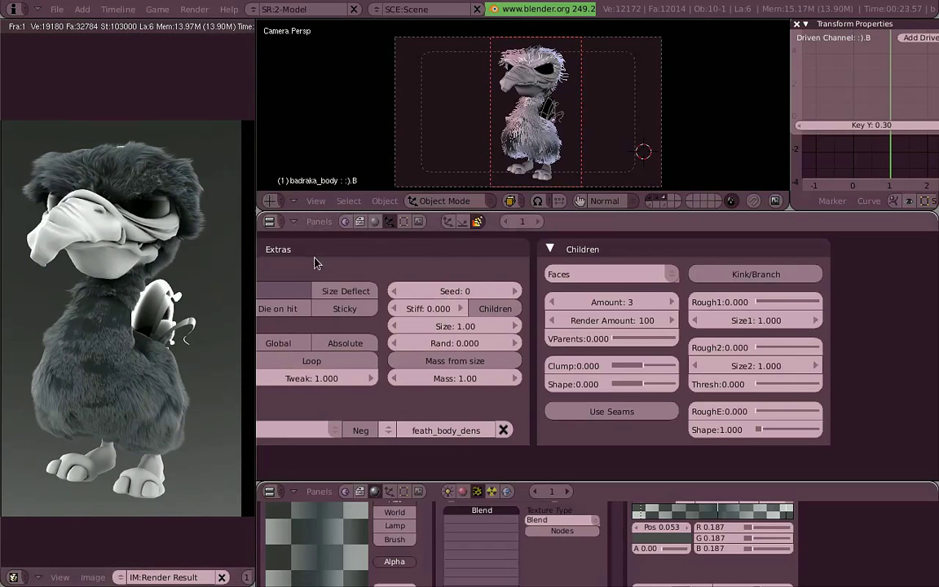
Step: Add a new texture to the fourth slot of the braka_hair material, and enlarge the texture settings area
{"action": "left_click", "coordinate": [376, 222]}
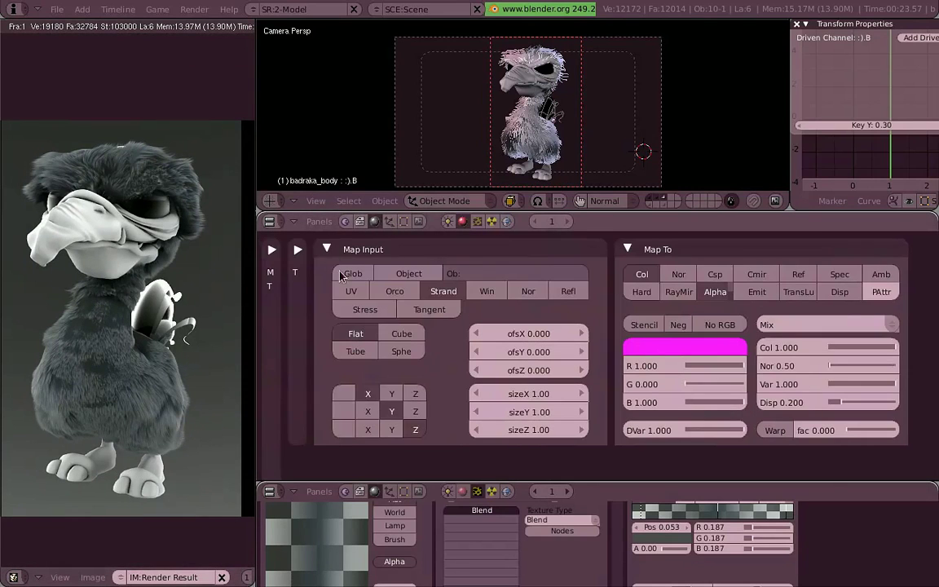
{"action": "middle_click_drag", "start_coordinate": [537, 272], "coordinate": [684, 259]}
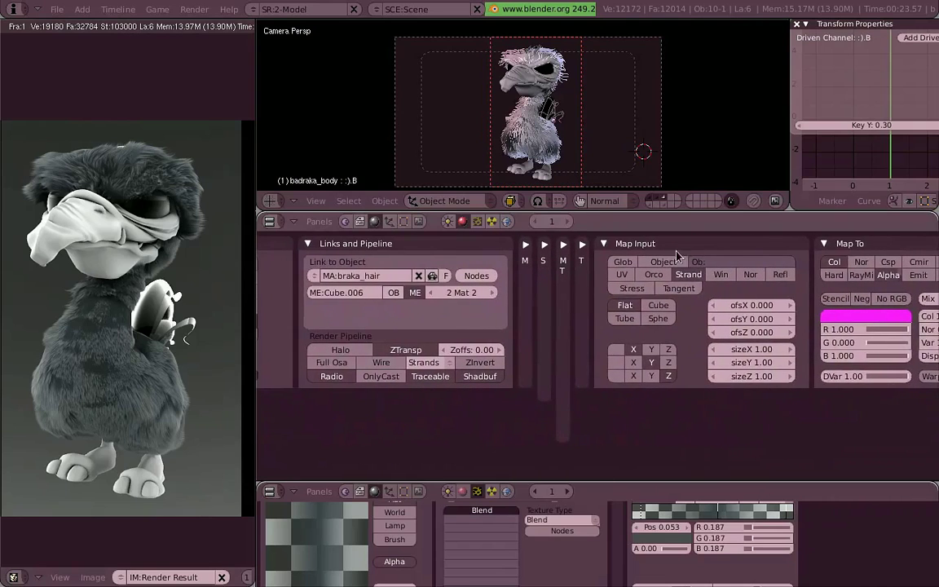
{"action": "left_click", "coordinate": [586, 246]}
{"action": "left_click", "coordinate": [637, 298]}
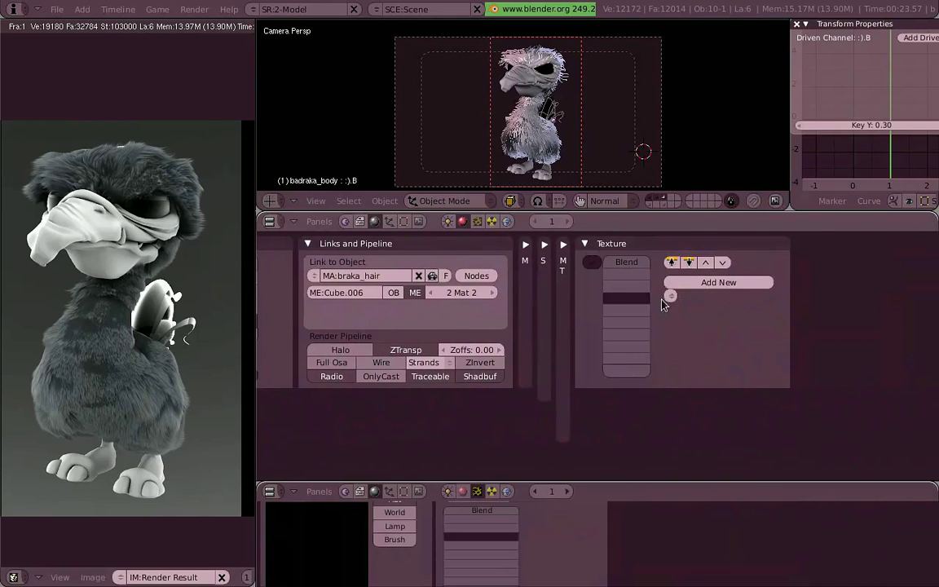
{"action": "left_click", "coordinate": [706, 286]}
{"action": "left_click_drag", "start_coordinate": [615, 489], "coordinate": [615, 416]}
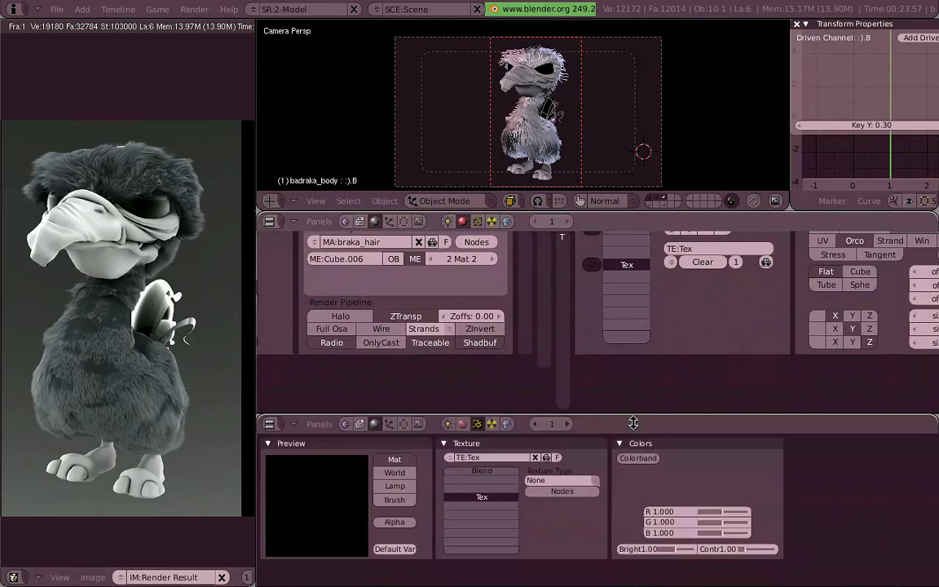
Step: Try the Image type on the new texture and look over its mapping and image loading settings
{"action": "left_click", "coordinate": [557, 482]}
{"action": "left_click", "coordinate": [540, 460]}
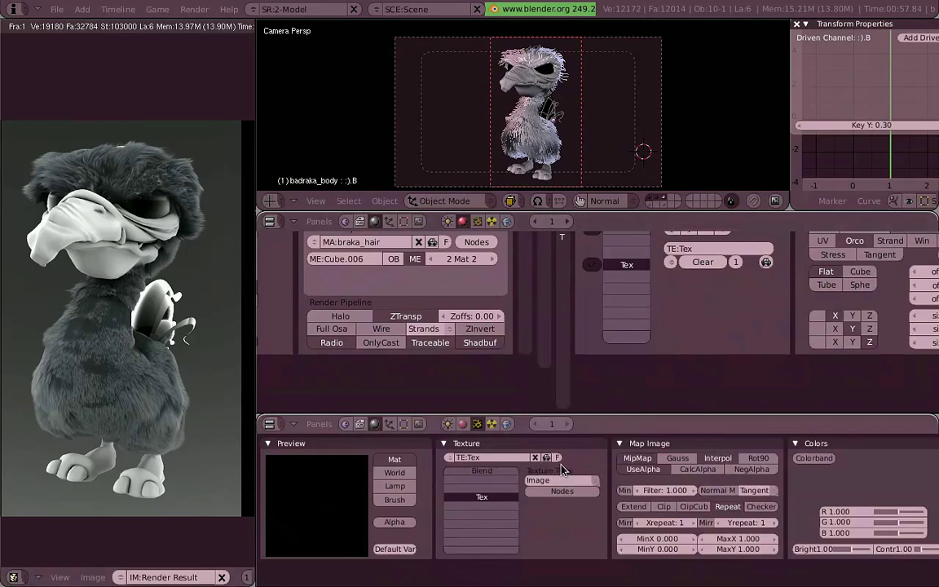
{"action": "left_click", "coordinate": [619, 442]}
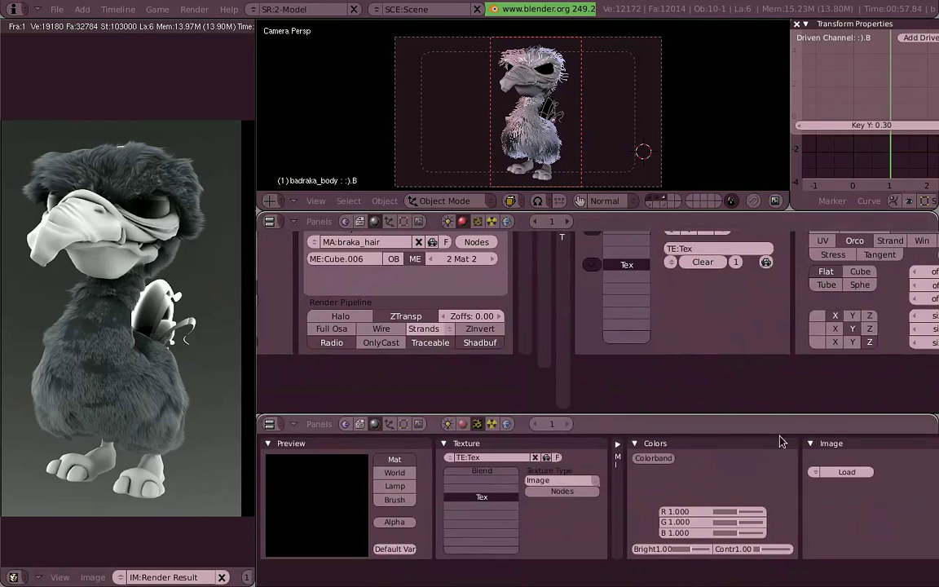
{"action": "left_click", "coordinate": [619, 443]}
Step: Set the new texture's type to Magic and enable its Colorband
{"action": "left_click", "coordinate": [561, 480]}
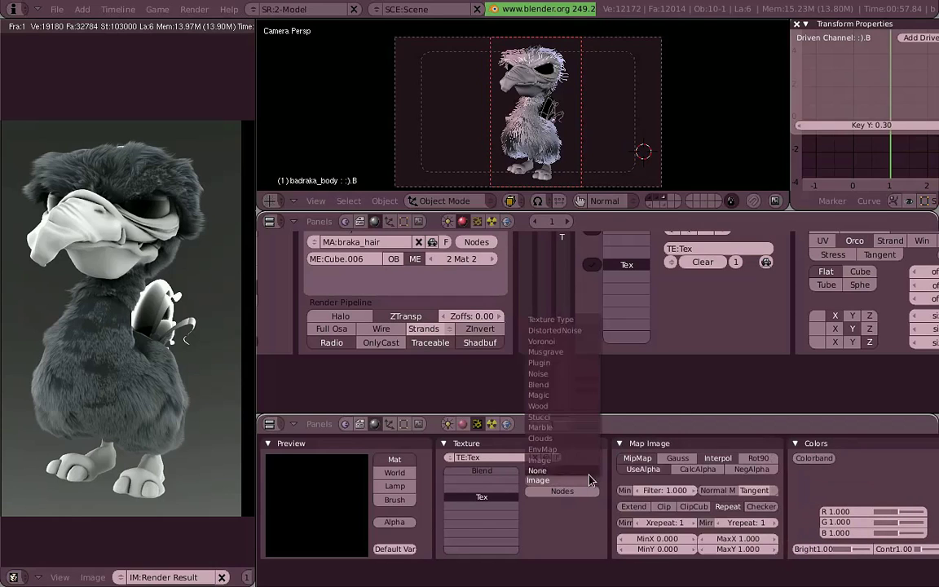
{"action": "left_click", "coordinate": [584, 397]}
{"action": "left_click", "coordinate": [619, 443]}
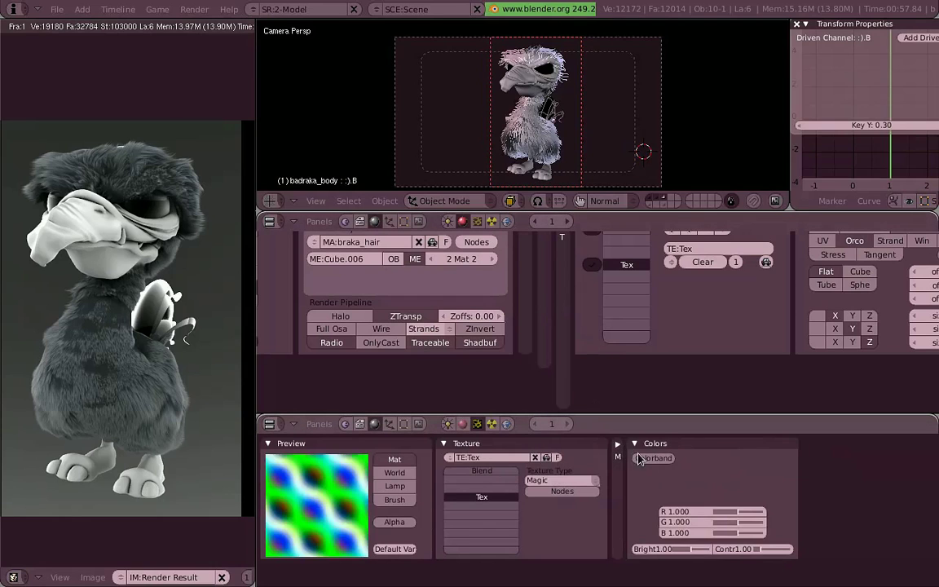
{"action": "left_click", "coordinate": [648, 459]}
Step: Color the Colorband's end stop orange-yellow with R 1.000, G 0.703 and B 0.104 at position 0.937
{"action": "left_click_drag", "start_coordinate": [650, 476], "coordinate": [681, 473]}
{"action": "mouse_move", "coordinate": [793, 476]}
{"action": "left_mouse_down"}
{"action": "mouse_move", "coordinate": [768, 476]}
{"action": "mouse_move", "coordinate": [793, 493]}
{"action": "left_mouse_up"}
{"action": "left_click", "coordinate": [687, 500]}
{"action": "left_click_drag", "start_coordinate": [666, 488], "coordinate": [634, 487]}
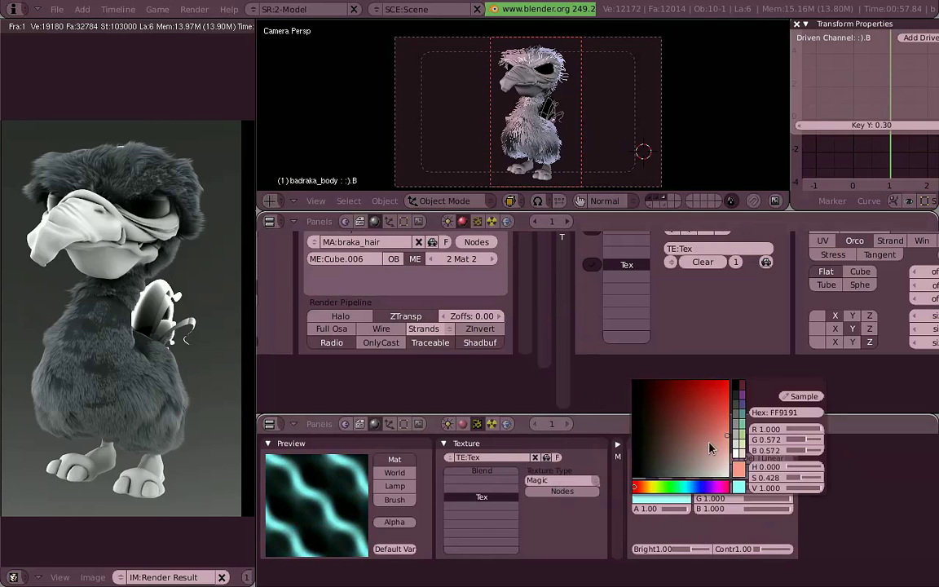
{"action": "left_click_drag", "start_coordinate": [710, 443], "coordinate": [730, 401]}
{"action": "left_click_drag", "start_coordinate": [662, 488], "coordinate": [643, 487]}
{"action": "left_click_drag", "start_coordinate": [707, 445], "coordinate": [728, 391]}
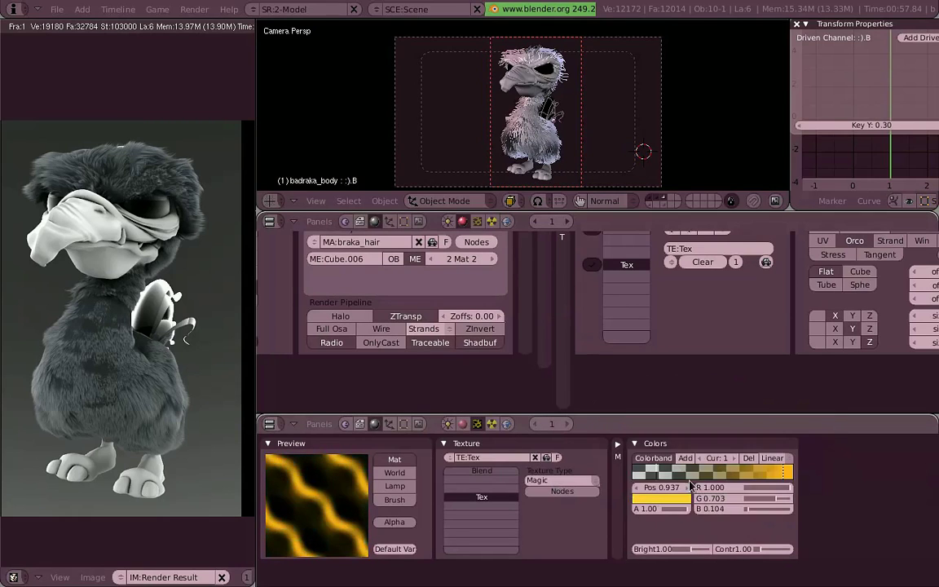
Step: Make the Colorband's first stop opaque dark red with R 0.353, G 0.000, B 0.000 and A 1.00, at position 0.293
{"action": "left_click", "coordinate": [684, 479]}
{"action": "left_click", "coordinate": [669, 509]}
{"action": "left_click", "coordinate": [672, 502]}
{"action": "left_click_drag", "start_coordinate": [685, 434], "coordinate": [668, 326]}
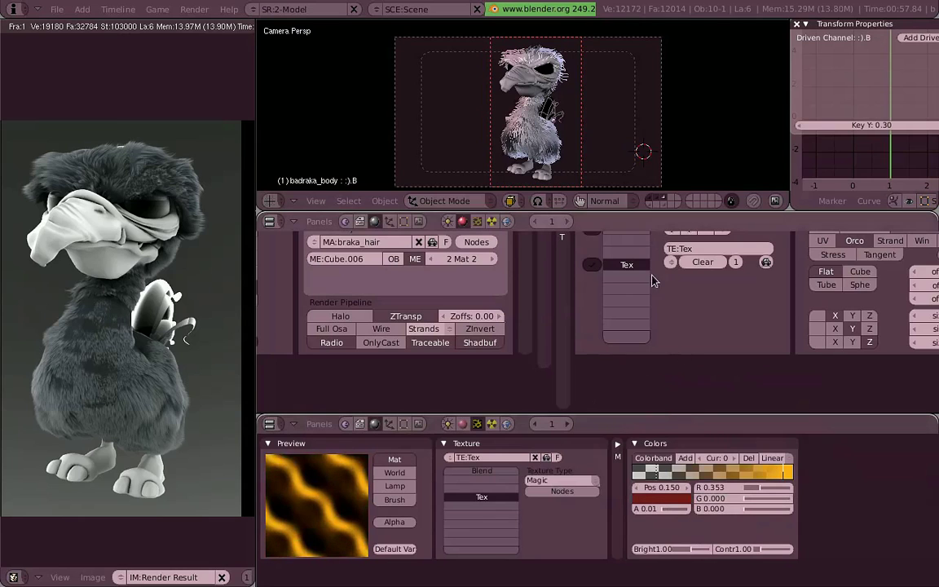
{"action": "left_click_drag", "start_coordinate": [674, 510], "coordinate": [706, 511]}
{"action": "left_click_drag", "start_coordinate": [658, 475], "coordinate": [696, 478]}
Step: Set the Magic texture's Depth to 0 and its Turbulence to 2.46
{"action": "left_click", "coordinate": [620, 445]}
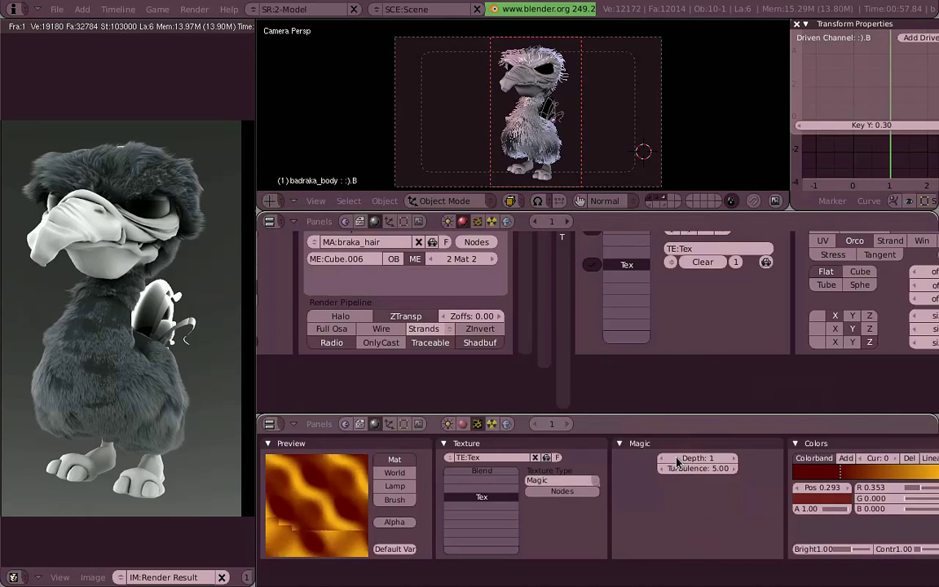
{"action": "left_click", "coordinate": [735, 459]}
{"action": "left_click", "coordinate": [735, 460]}
{"action": "left_click_drag", "start_coordinate": [720, 470], "coordinate": [699, 477]}
{"action": "left_click", "coordinate": [673, 462]}
{"action": "left_click", "coordinate": [672, 461]}
{"action": "left_click", "coordinate": [675, 461]}
{"action": "left_click", "coordinate": [734, 459]}
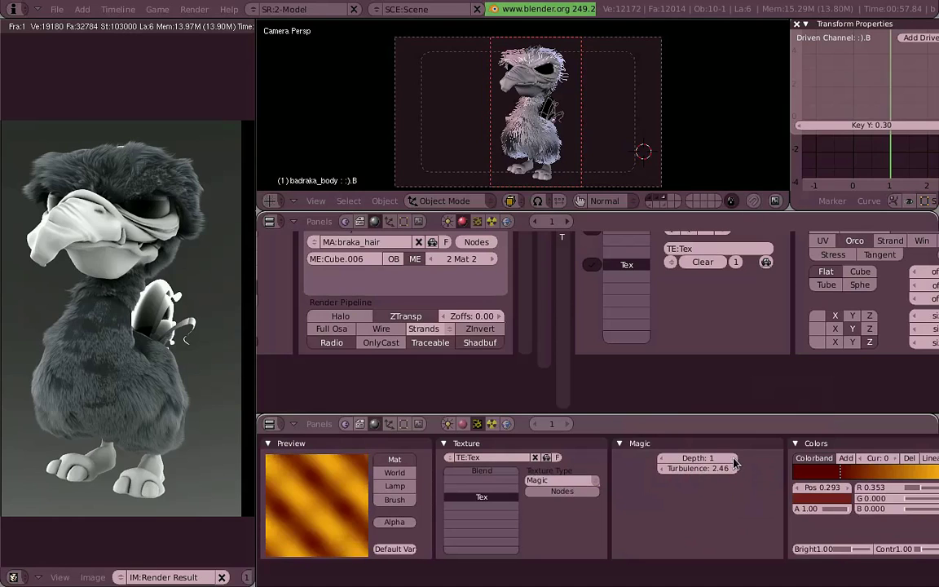
{"action": "left_click", "coordinate": [734, 460]}
Step: Bring the dark red and yellow Colorband stops close together near the band's end, with the yellow stop at position 0.950
{"action": "left_click_drag", "start_coordinate": [843, 474], "coordinate": [907, 477]}
{"action": "middle_click_drag", "start_coordinate": [899, 478], "coordinate": [830, 479]}
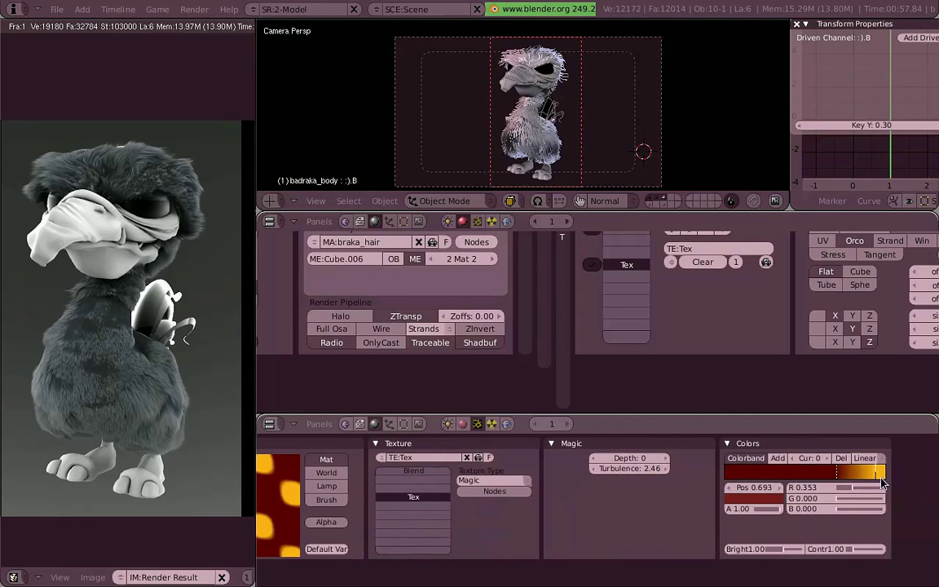
{"action": "left_click_drag", "start_coordinate": [878, 476], "coordinate": [853, 476]}
{"action": "middle_click_drag", "start_coordinate": [626, 489], "coordinate": [694, 486]}
{"action": "left_click", "coordinate": [619, 442]}
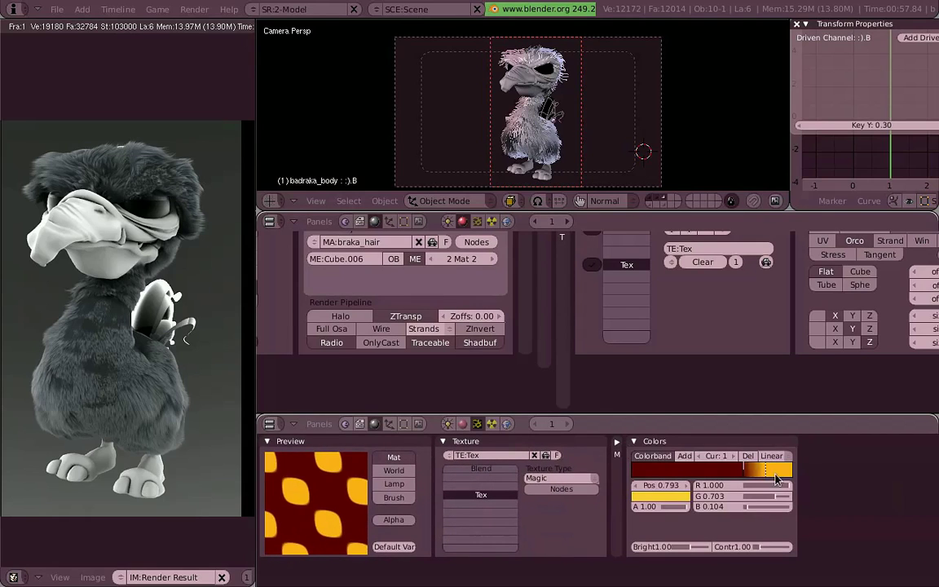
{"action": "left_click_drag", "start_coordinate": [775, 475], "coordinate": [778, 475]}
{"action": "mouse_move", "coordinate": [745, 475]}
{"action": "left_mouse_down"}
{"action": "mouse_move", "coordinate": [799, 483]}
{"action": "mouse_move", "coordinate": [787, 476]}
{"action": "left_mouse_up"}
Step: Bring the hair material's preview and texture slots into view, and auto-name the new texture Magic
{"action": "middle_click_drag", "start_coordinate": [472, 342], "coordinate": [655, 375]}
{"action": "left_click", "coordinate": [498, 245]}
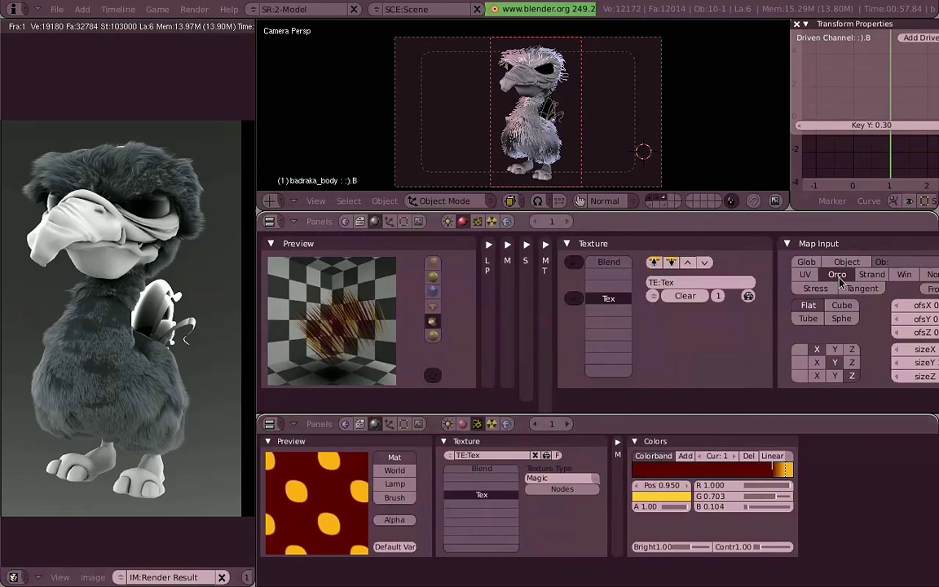
{"action": "left_click", "coordinate": [749, 296]}
Step: Map the Magic texture with Sphere projection and set its X, Y and Z sizes to 5.00
{"action": "middle_click_drag", "start_coordinate": [779, 285], "coordinate": [806, 324], "text": "ctrl"}
{"action": "left_click", "coordinate": [853, 334], "text": "shift"}
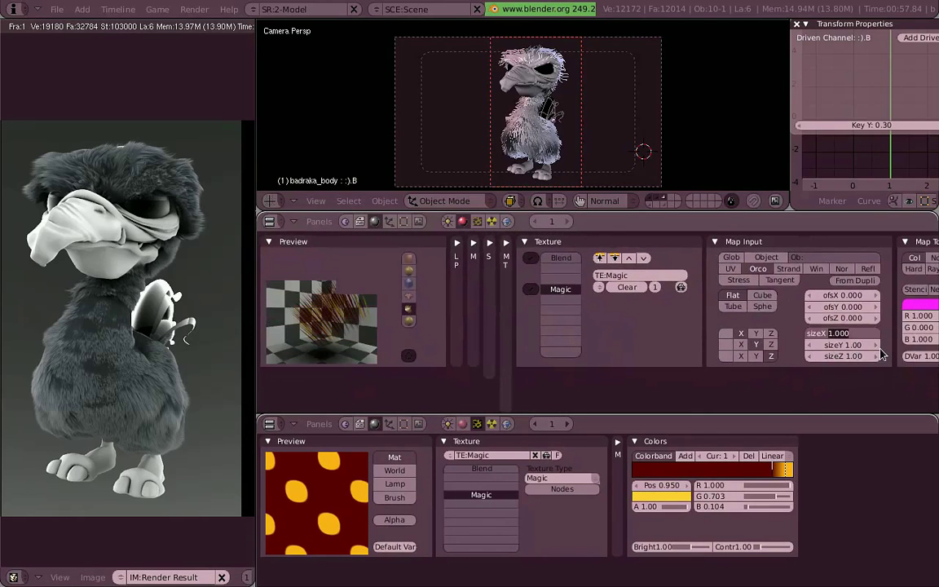
{"action": "type", "text": "5"}
{"action": "key", "text": "Return"}
{"action": "key", "text": "ctrl+c"}
{"action": "key", "text": "ctrl+v"}
{"action": "key", "text": "ctrl+v"}
{"action": "scroll", "coordinate": [712, 244], "scroll_direction": "down", "scroll_amount": 1, "text": "ctrl"}
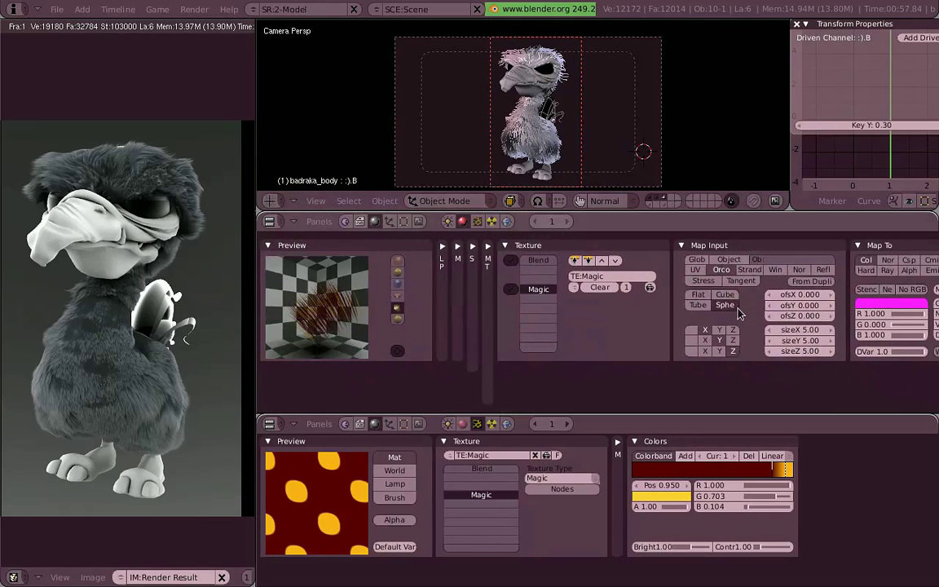
Step: Render the bird with the Magic texture on its hair and examine the body fur up close
{"action": "key", "text": "F12"}
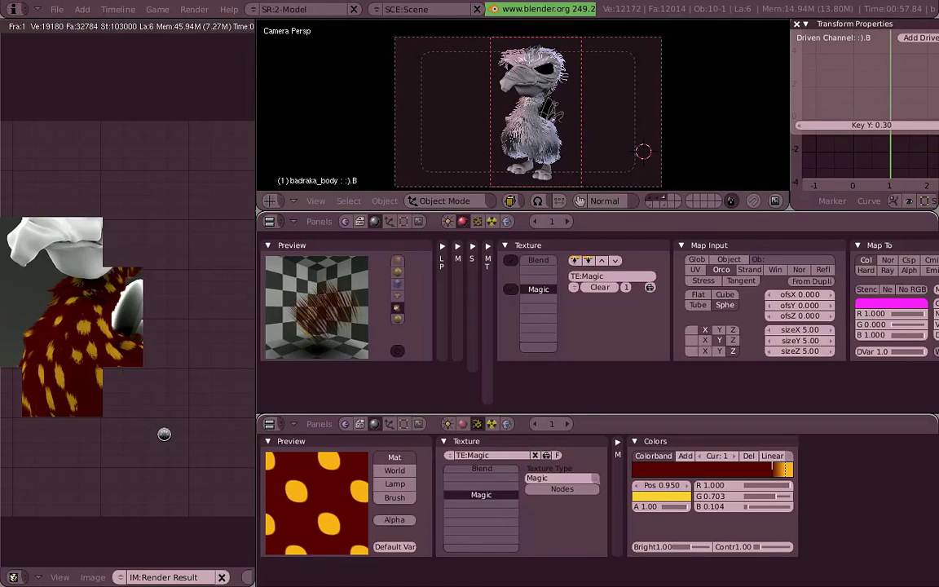
{"action": "scroll", "coordinate": [96, 383], "scroll_direction": "up", "scroll_amount": 5}
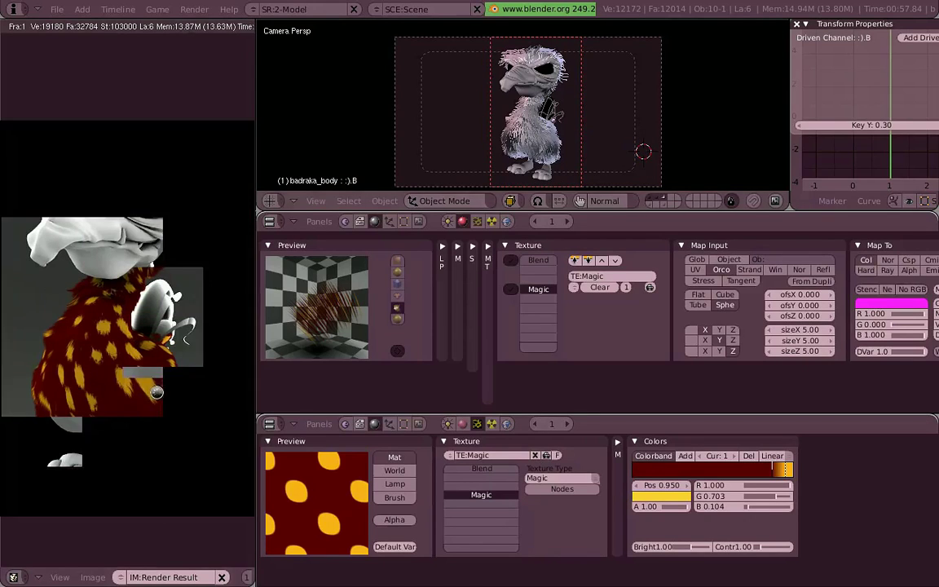
Step: Set the hair shader's specularity to 0.64 and its hardness to 98
{"action": "left_click", "coordinate": [472, 247]}
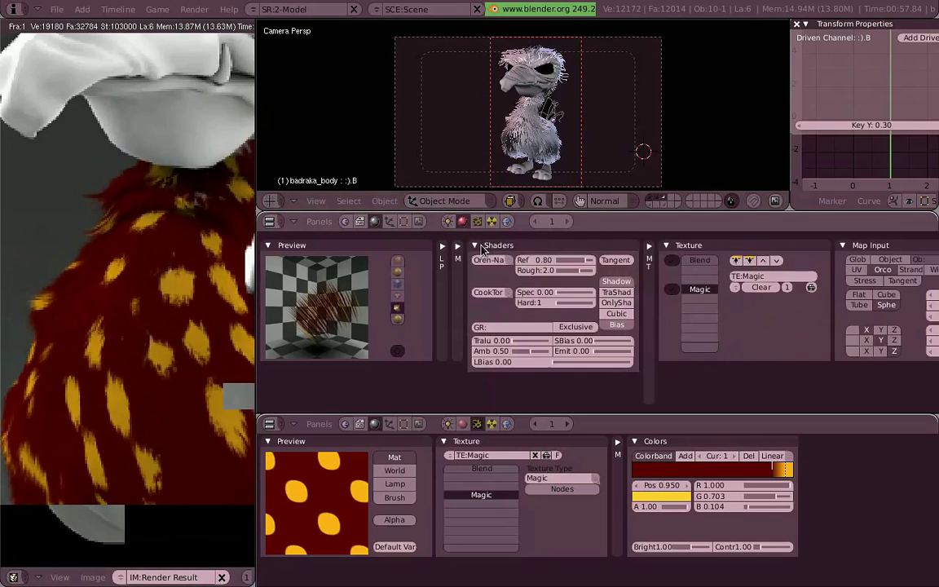
{"action": "left_click_drag", "start_coordinate": [588, 310], "coordinate": [591, 308]}
{"action": "left_click_drag", "start_coordinate": [588, 296], "coordinate": [585, 305]}
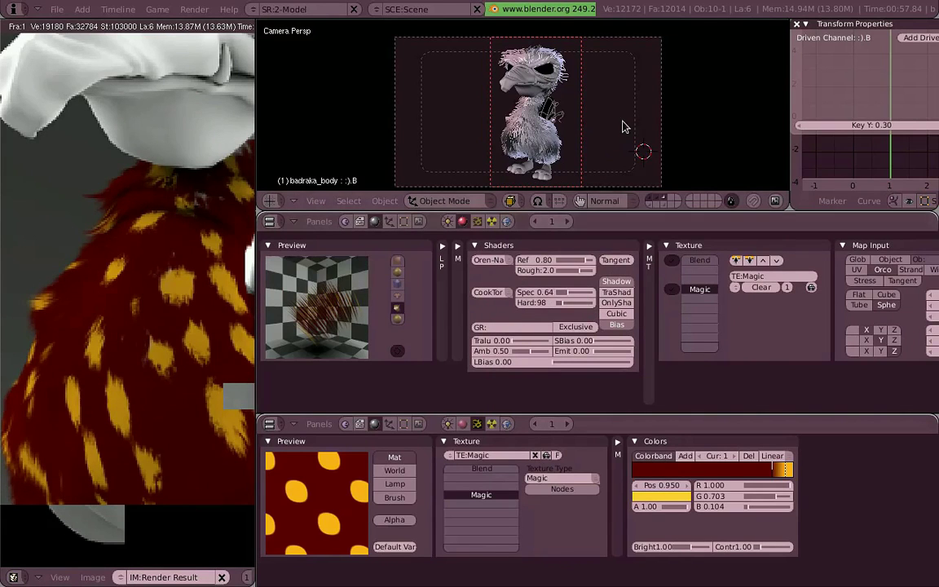
Step: Limit the render border to the bird's lower body and render the shinier spotted fur
{"action": "scroll", "coordinate": [166, 306], "scroll_direction": "down", "scroll_amount": 3}
{"action": "key", "text": "shift+b"}
{"action": "left_click_drag", "start_coordinate": [576, 166], "coordinate": [495, 100]}
{"action": "key", "text": "F12"}
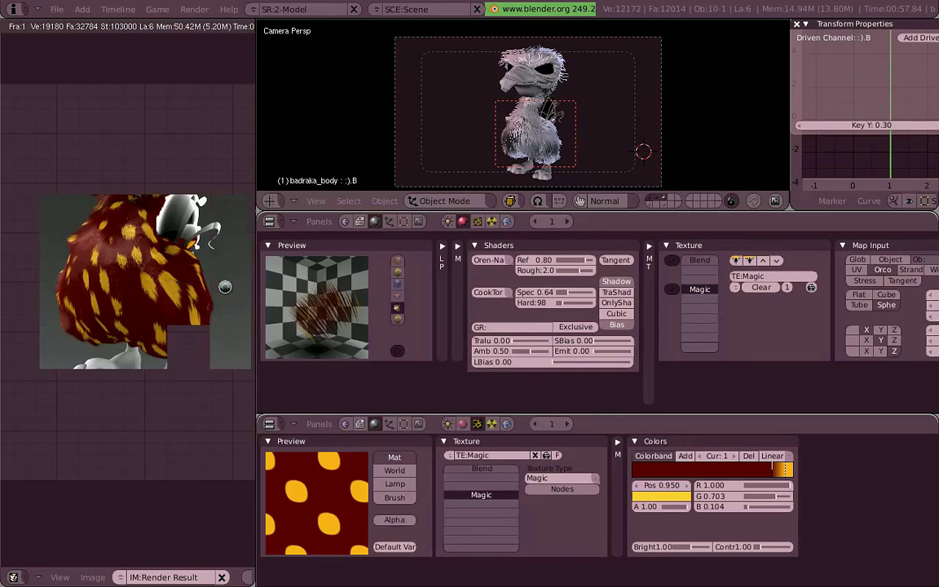
{"action": "scroll", "coordinate": [212, 302], "scroll_direction": "down", "scroll_amount": 2}
{"action": "scroll", "coordinate": [212, 303], "scroll_direction": "up", "scroll_amount": 2}
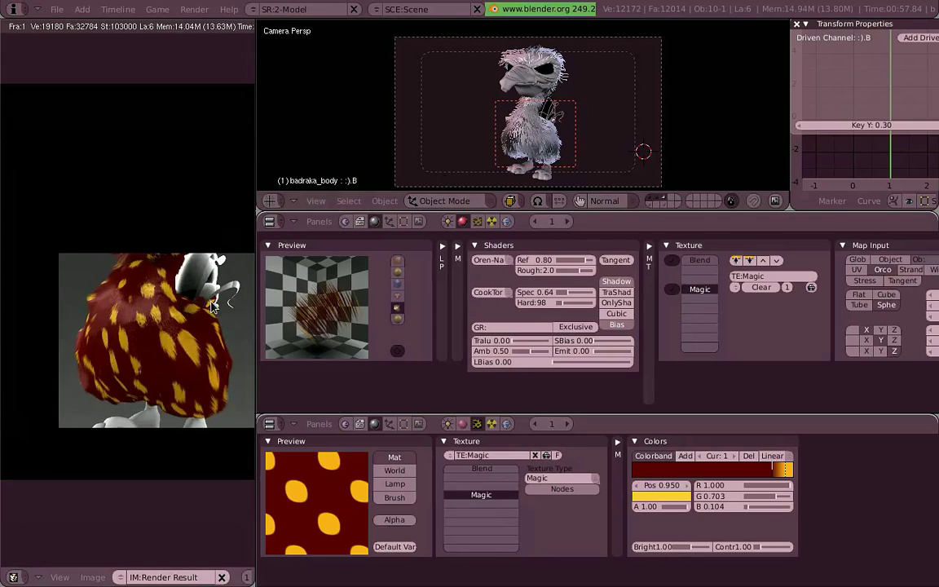
{"action": "middle_click_drag", "start_coordinate": [212, 307], "coordinate": [172, 286]}
Step: Bring up the hair's particle system settings and check its render material index, keeping material 2
{"action": "left_click", "coordinate": [476, 245]}
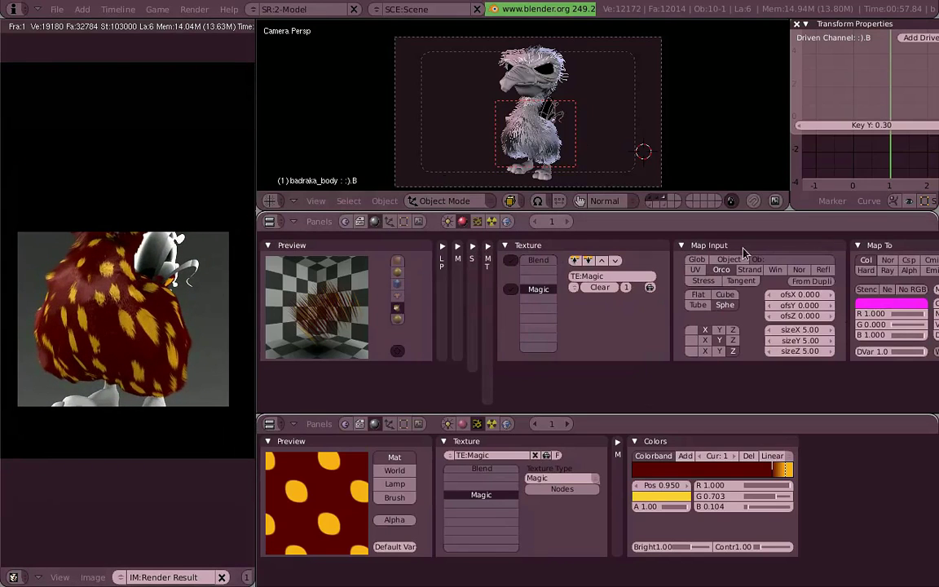
{"action": "left_click", "coordinate": [681, 246]}
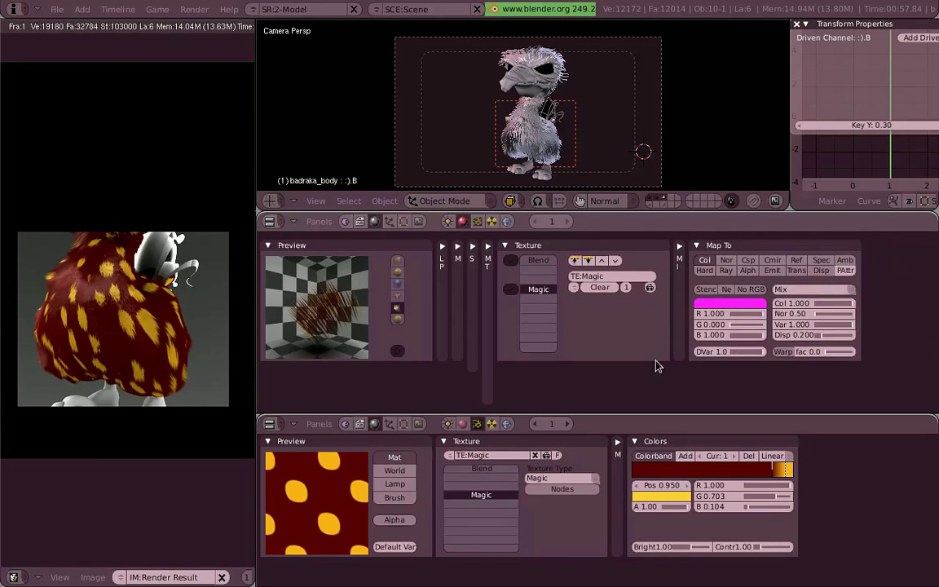
{"action": "left_click", "coordinate": [389, 424]}
{"action": "left_click", "coordinate": [467, 523]}
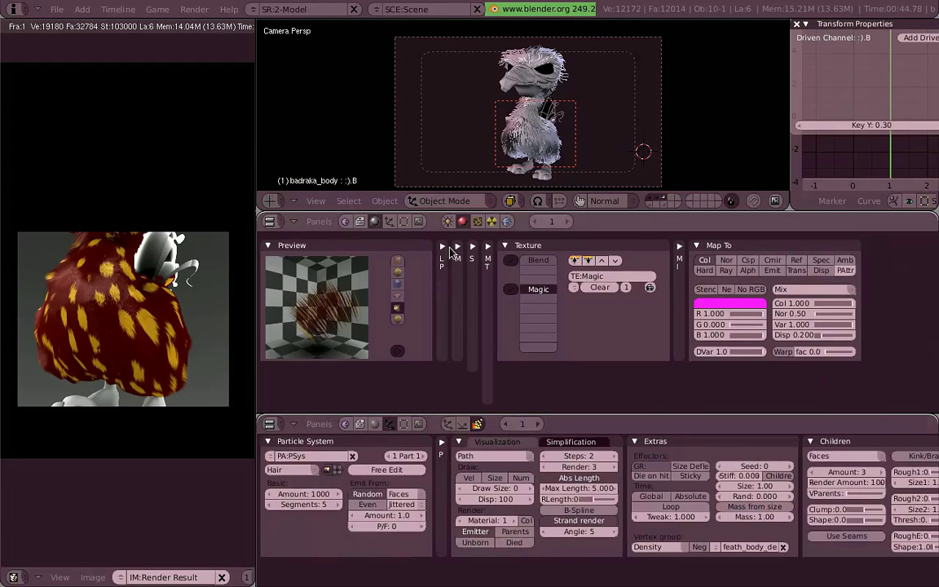
{"action": "left_click", "coordinate": [445, 246]}
{"action": "left_click", "coordinate": [446, 247]}
{"action": "left_click", "coordinate": [466, 521]}
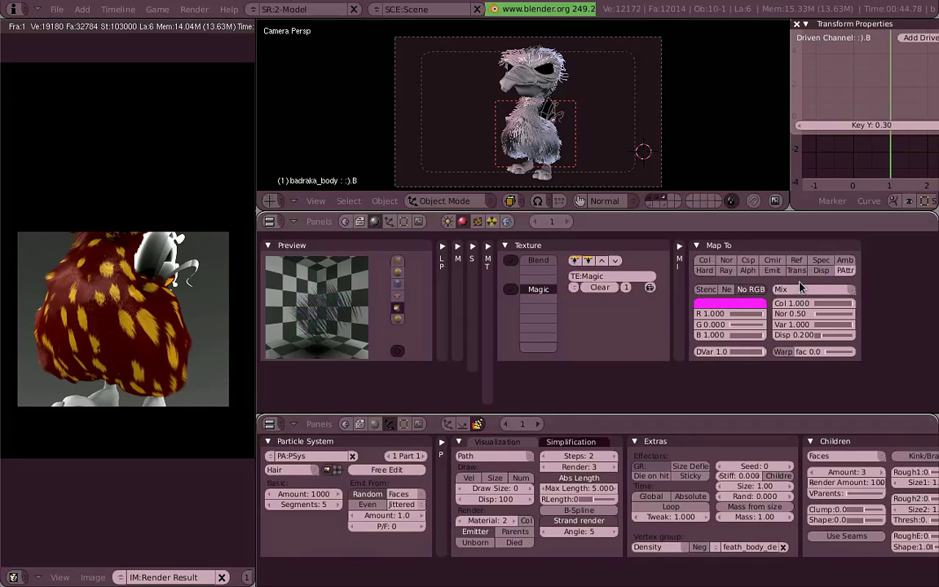
Step: Map the Magic texture to particle density and length instead of color, and render with a border around the whole bird
{"action": "left_click", "coordinate": [840, 270]}
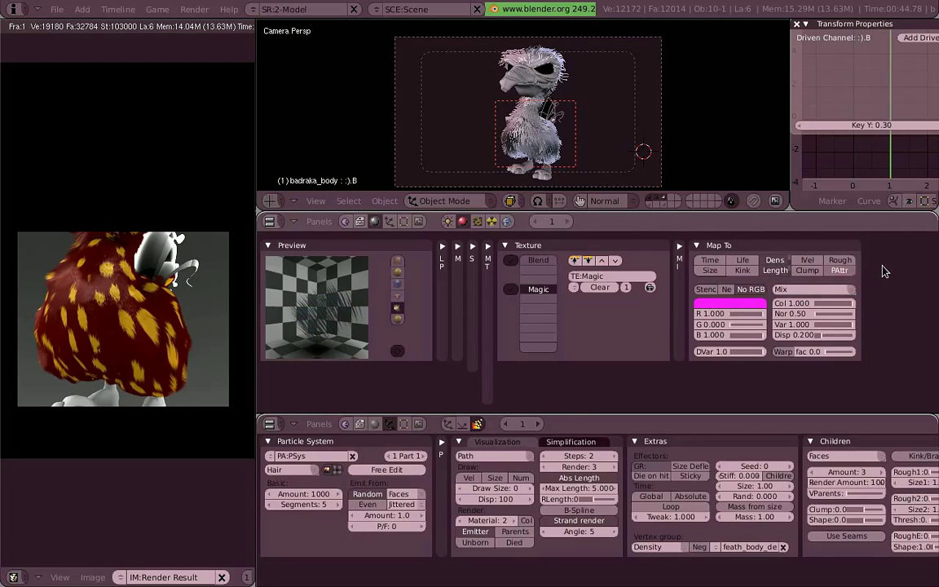
{"action": "key", "text": "ctrl+b"}
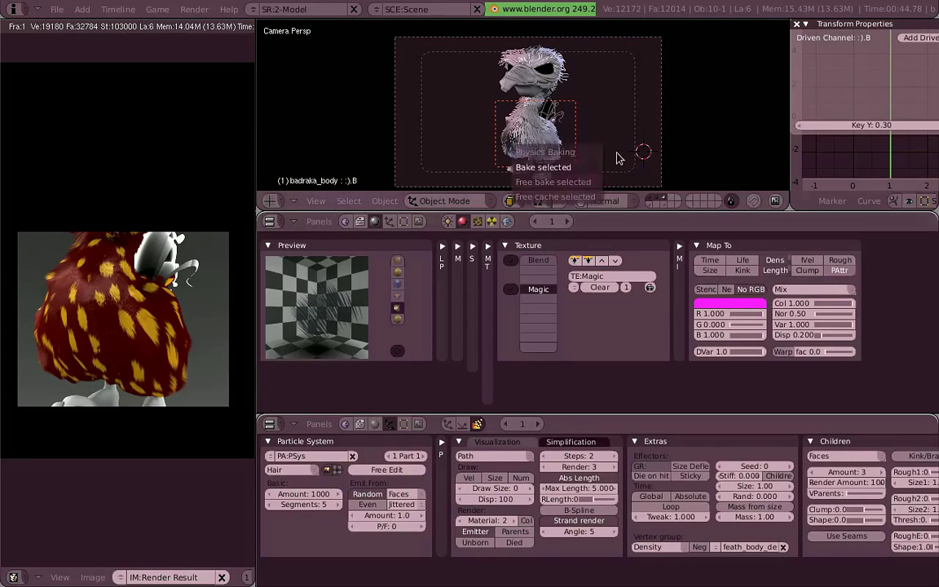
{"action": "key", "text": "shift+b"}
{"action": "left_click_drag", "start_coordinate": [572, 192], "coordinate": [497, 25]}
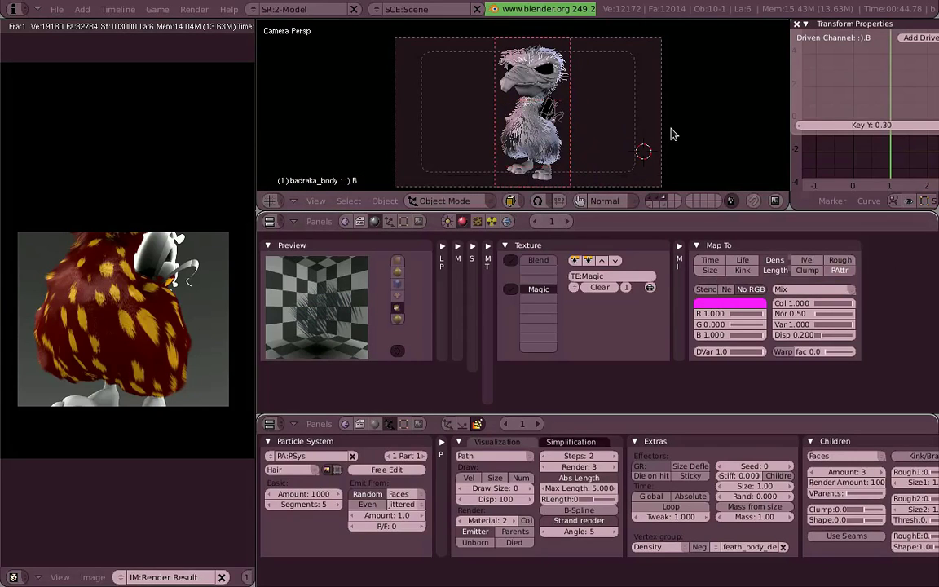
{"action": "key", "text": "F12"}
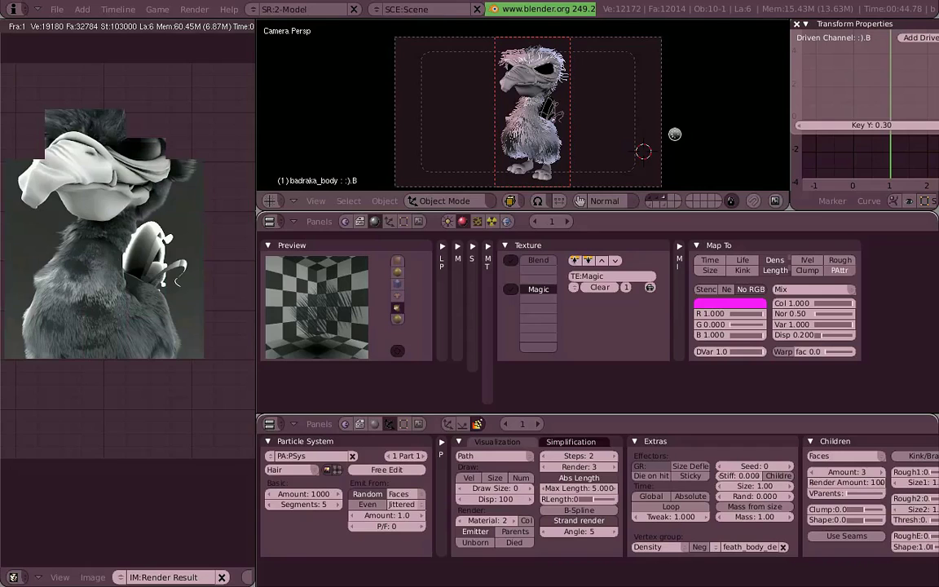
Step: Turn the Magic texture's color mapping back on with No RGB off, and render the whole bird again
{"action": "left_click", "coordinate": [848, 272]}
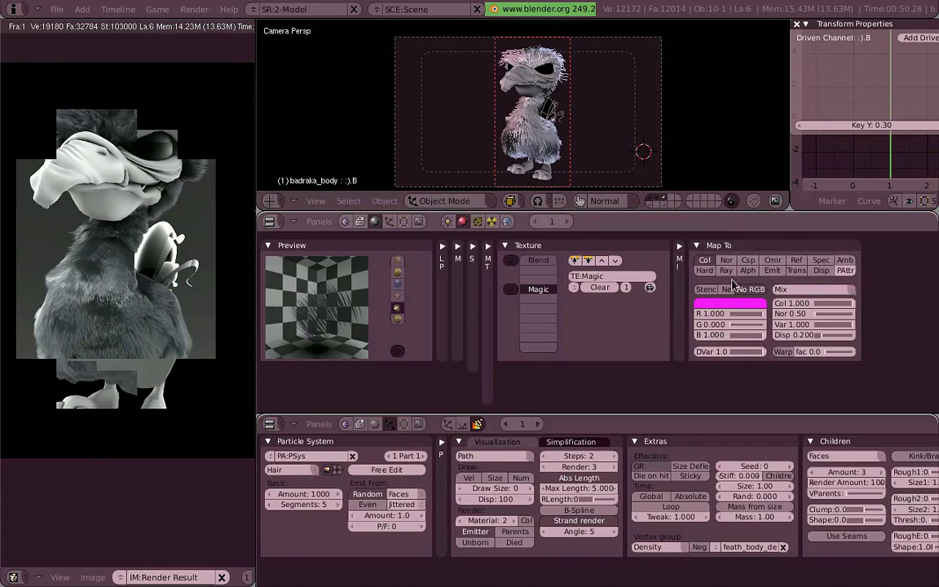
{"action": "left_click", "coordinate": [848, 273]}
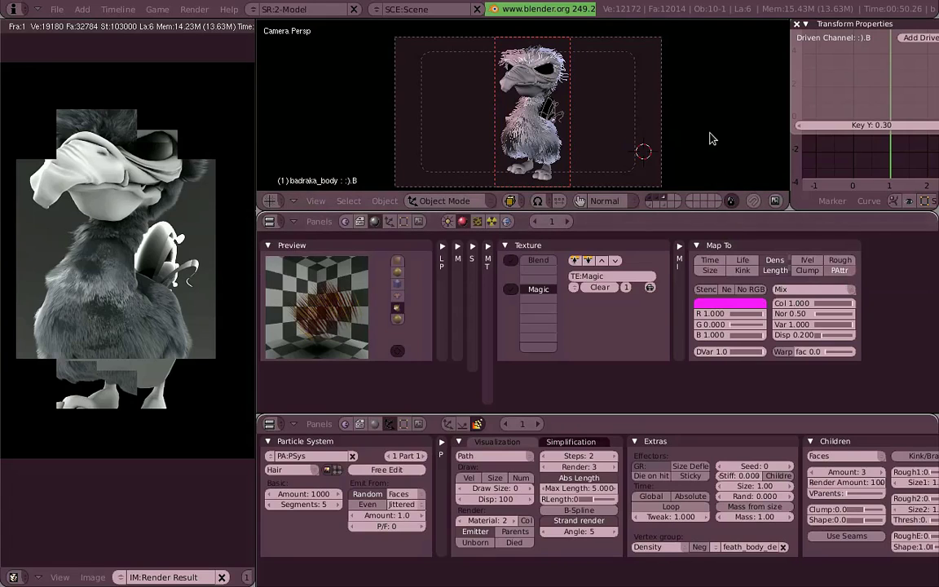
{"action": "key", "text": "F12"}
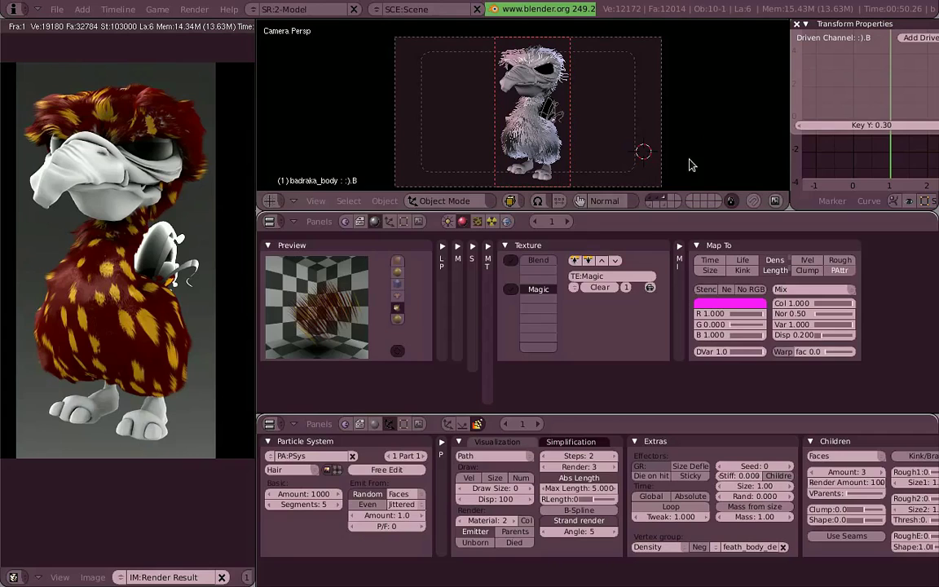
Step: Add a second particle system of type Hair to the body and set its Normal initial velocity to 0.095
{"action": "left_click", "coordinate": [423, 457]}
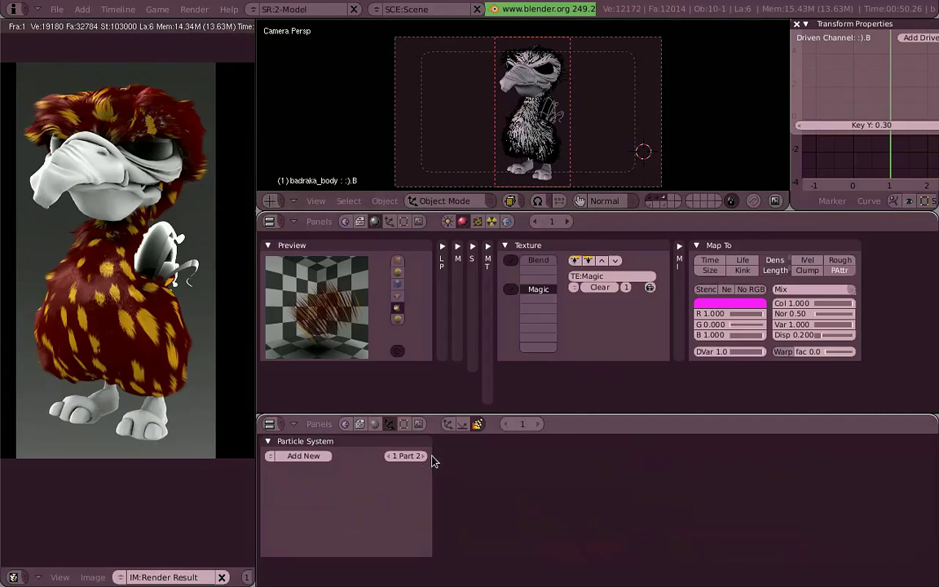
{"action": "left_click", "coordinate": [317, 456]}
{"action": "left_click", "coordinate": [310, 469]}
{"action": "left_click", "coordinate": [318, 466]}
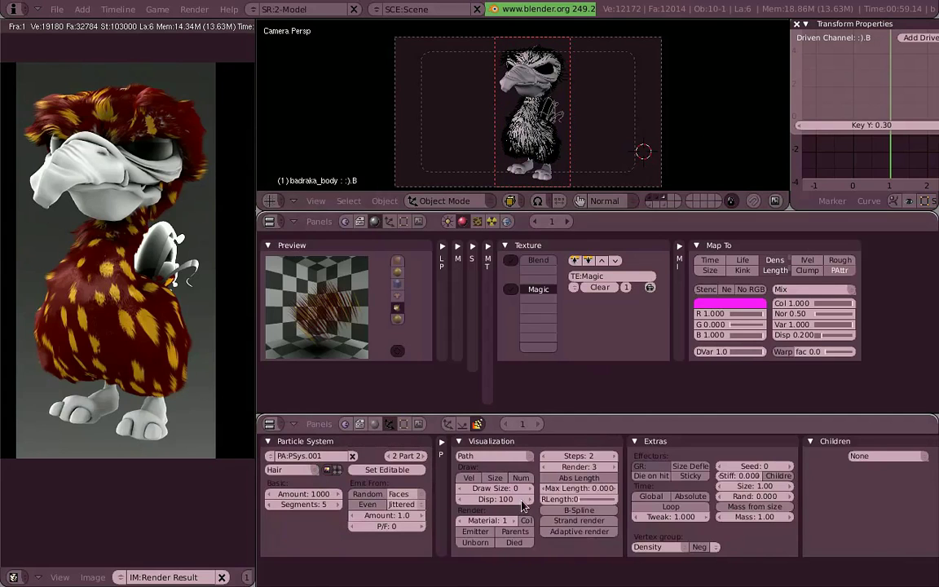
{"action": "left_click", "coordinate": [443, 442]}
{"action": "left_click_drag", "start_coordinate": [511, 488], "coordinate": [477, 489]}
{"action": "scroll", "coordinate": [609, 150], "scroll_direction": "up", "scroll_amount": 2}
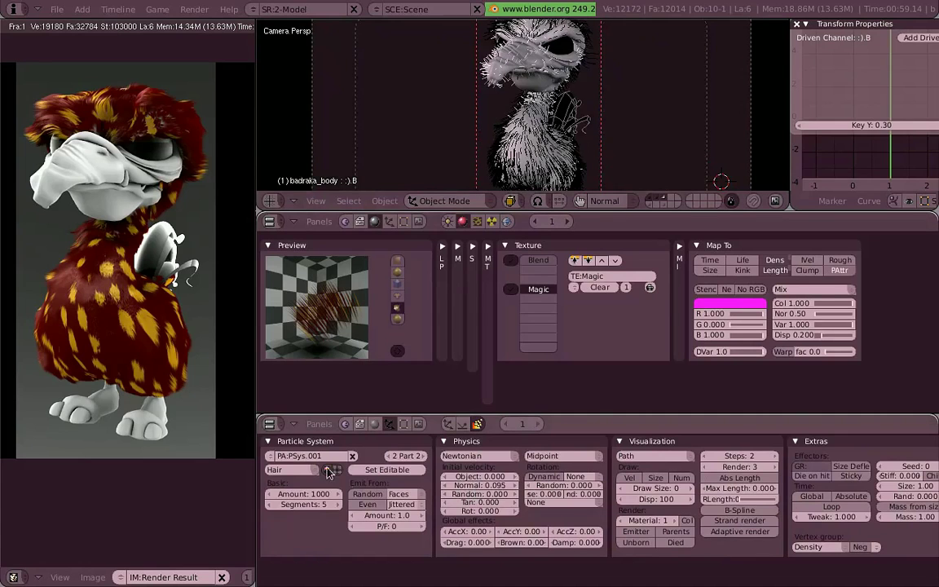
Step: Assign the existing PSys settings to the second particle system and switch back to the first one
{"action": "left_click", "coordinate": [423, 455]}
{"action": "left_click", "coordinate": [393, 457]}
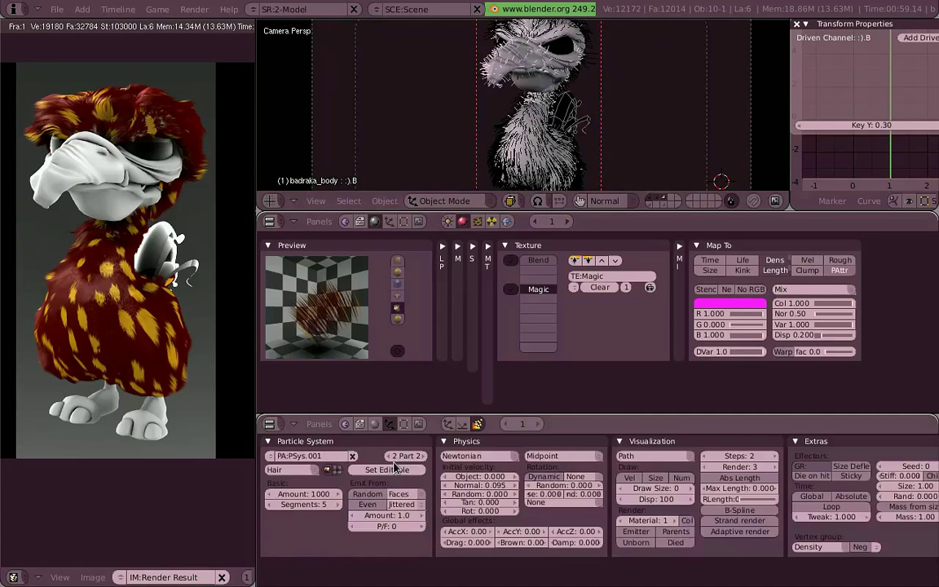
{"action": "left_click", "coordinate": [272, 456]}
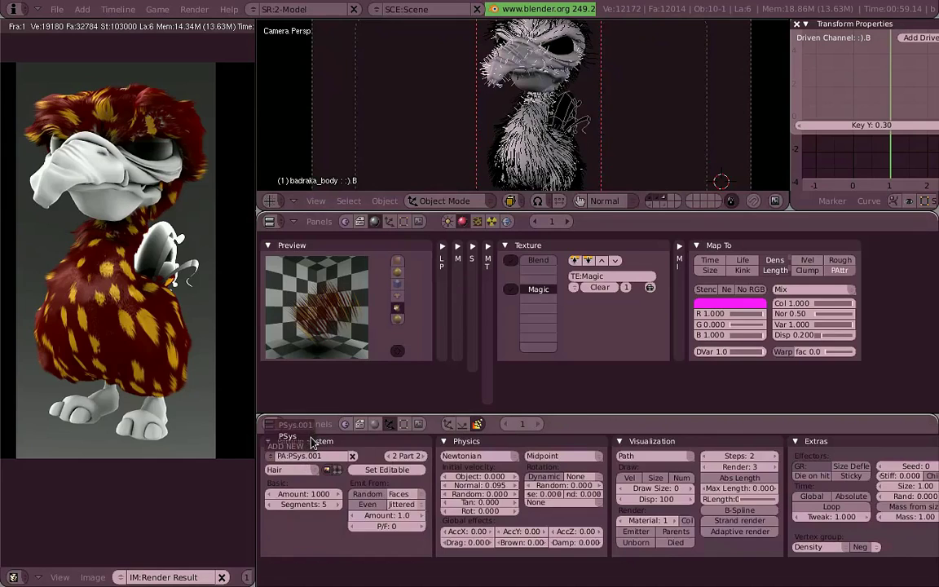
{"action": "left_click", "coordinate": [312, 439]}
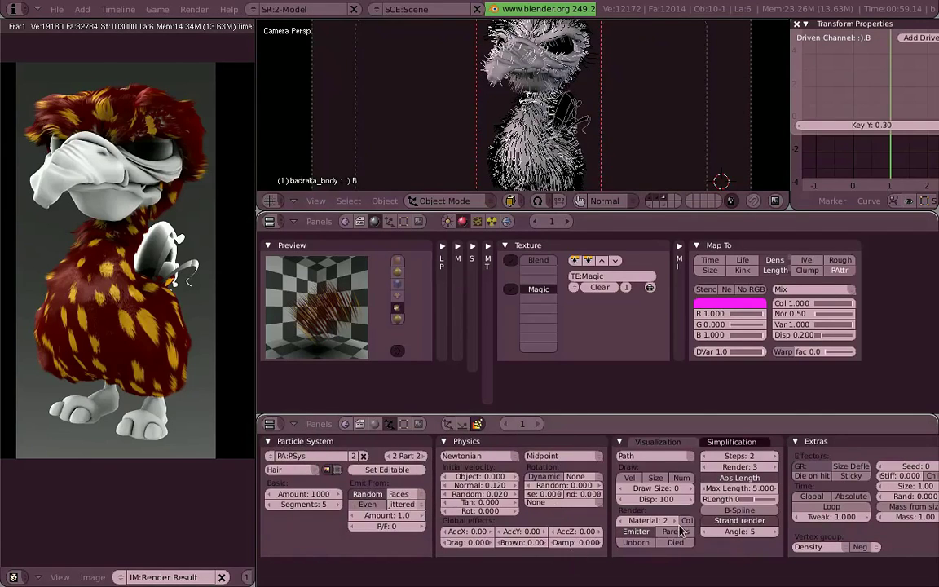
{"action": "left_click", "coordinate": [394, 456]}
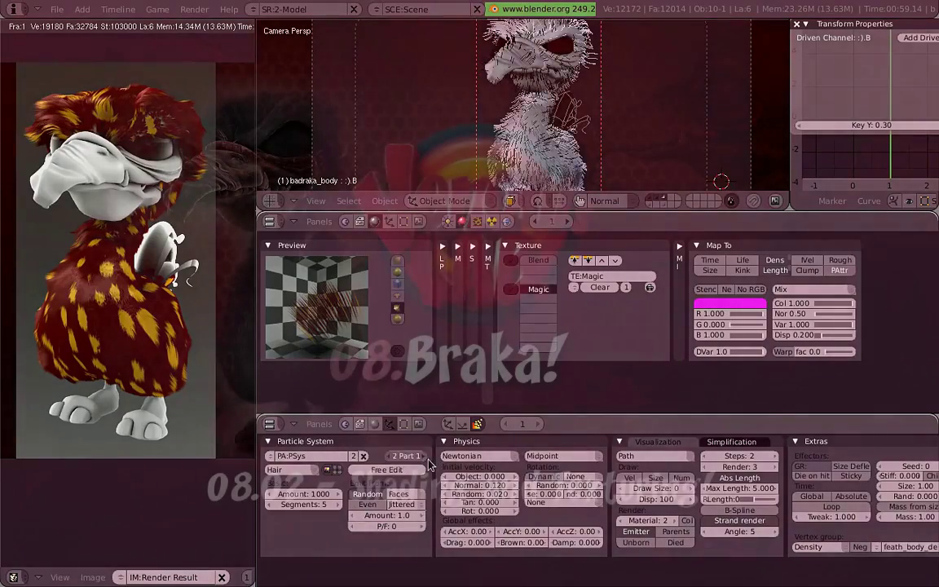